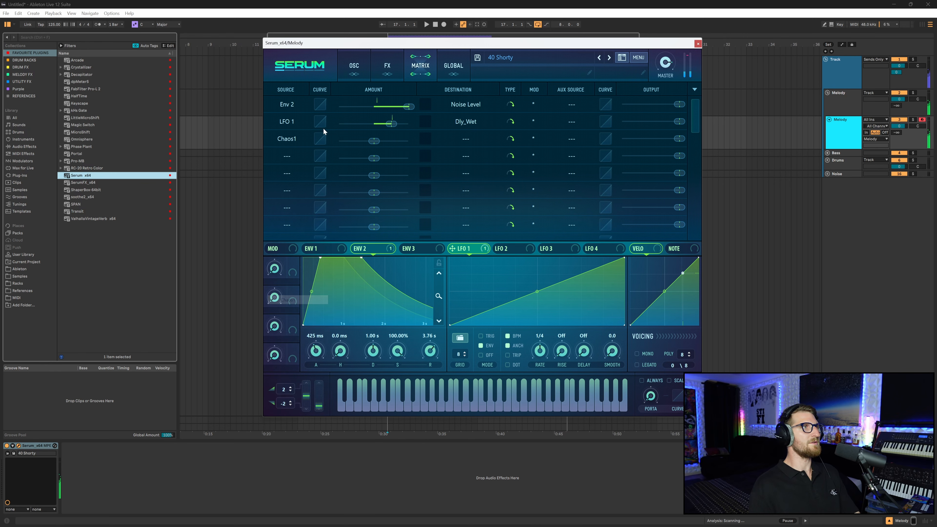
- Route the Chaos1 modulation to Mast.Tun in the matrix and turn its output down to about a third
left_click(472, 137)
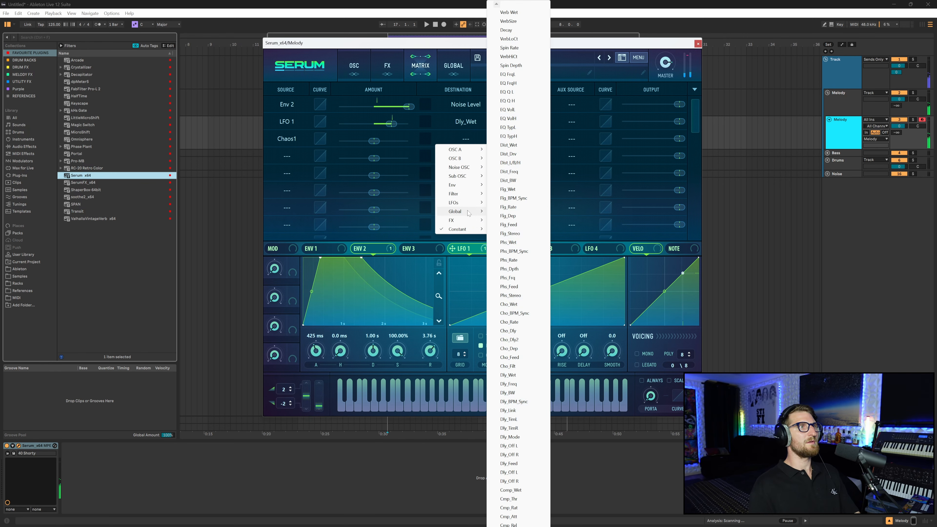
mouse_move(476, 212)
left_click(513, 212)
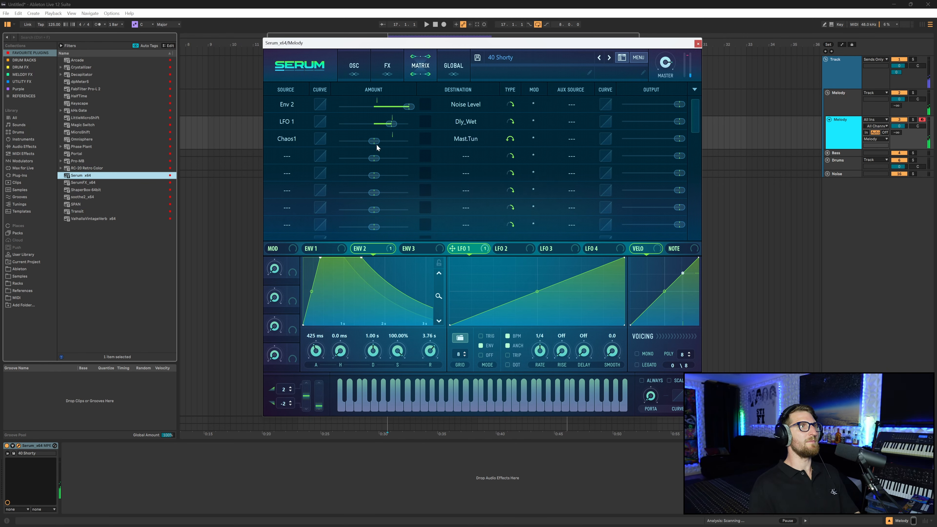
mouse_move(373, 144)
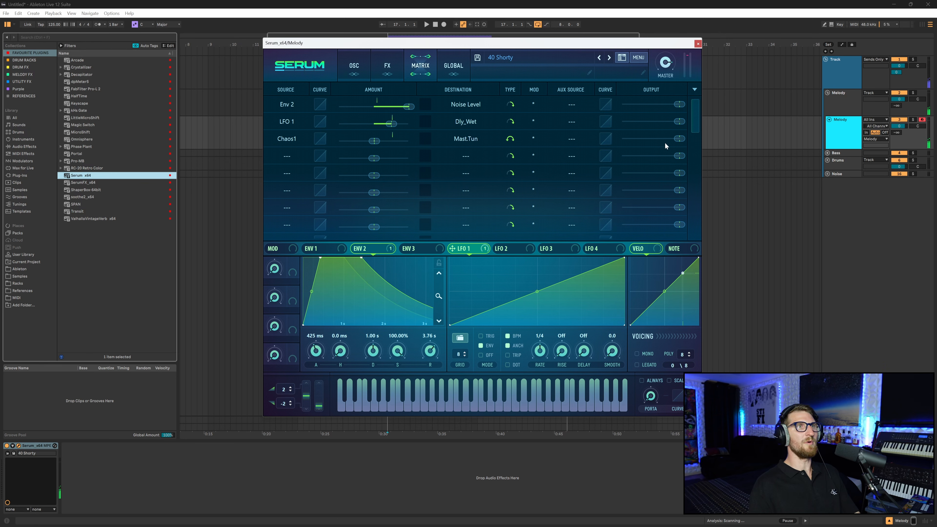
left_click_drag(666, 143, 643, 142)
- Lower the cutoff of the MG Low 12 filter applied to the noise oscillator
left_click(350, 69)
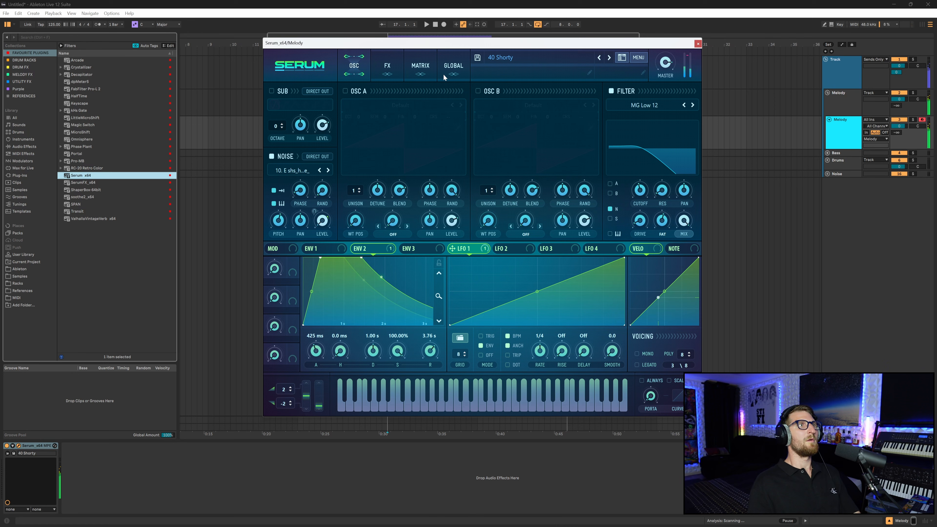
left_click(478, 57)
left_click(633, 305)
left_click(621, 217)
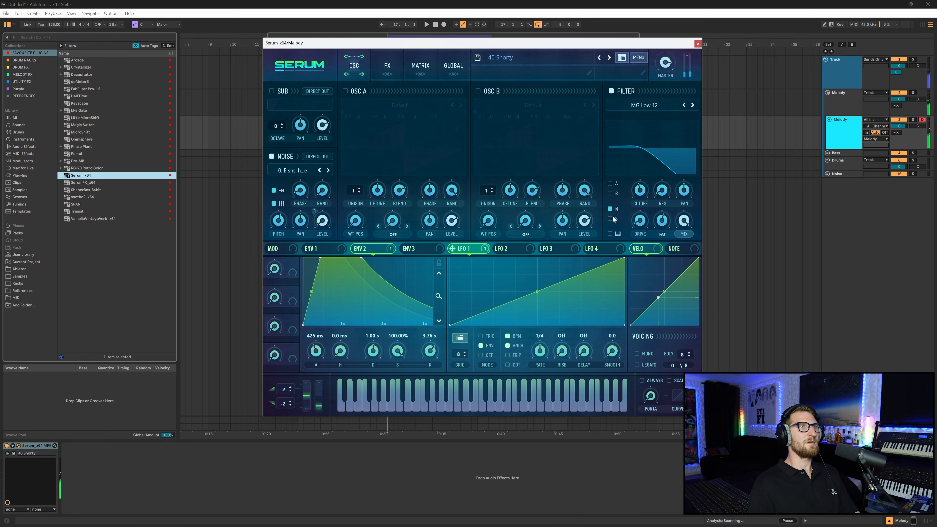
mouse_move(641, 192)
left_mouse_down()
mouse_move(639, 223)
mouse_move(642, 209)
left_mouse_up()
- Bend LFO 2's rising curve downward and its falling curve upward, and assign LFO 2 to the noise oscillator's level
left_click(510, 249)
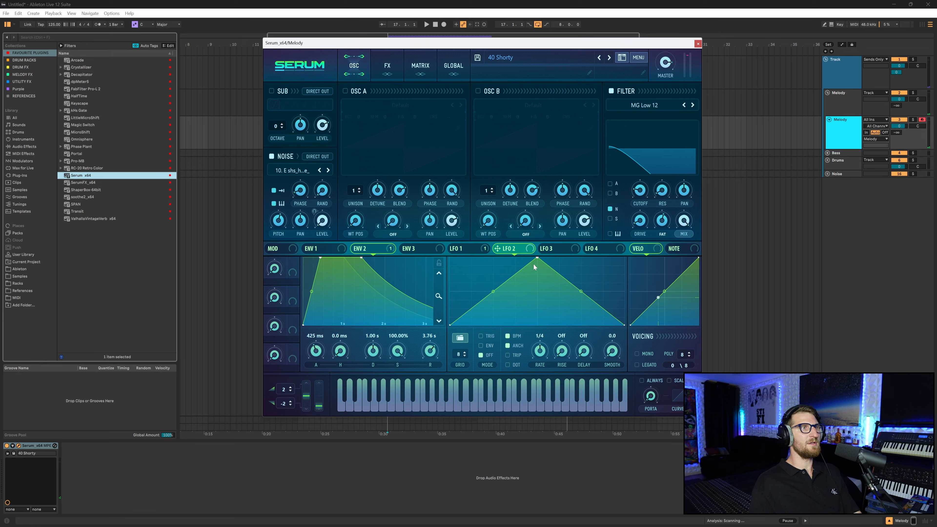
left_click_drag(493, 291, 516, 298)
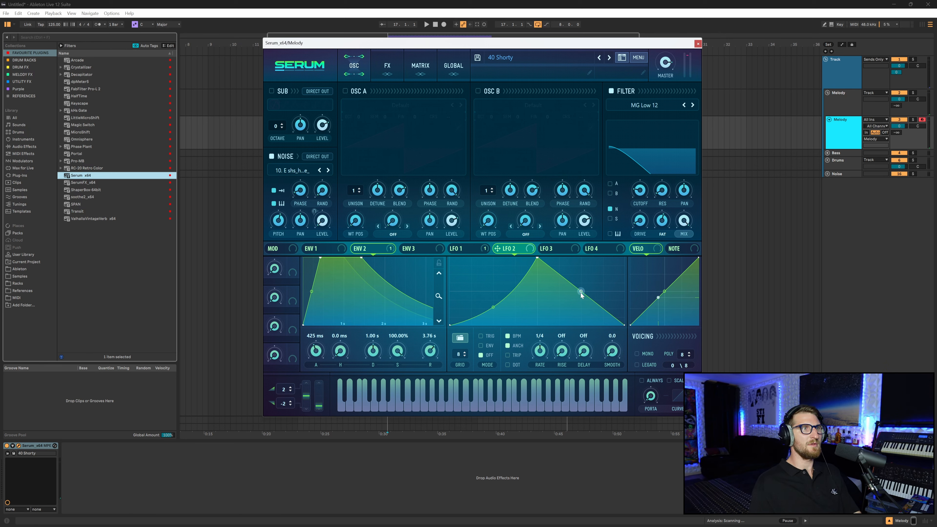
left_click_drag(581, 293, 584, 290)
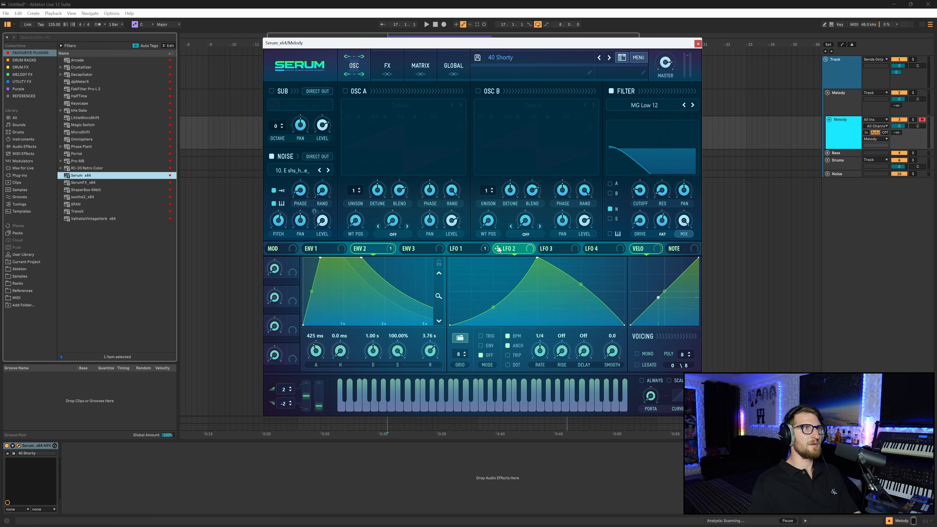
left_click_drag(499, 250, 322, 221)
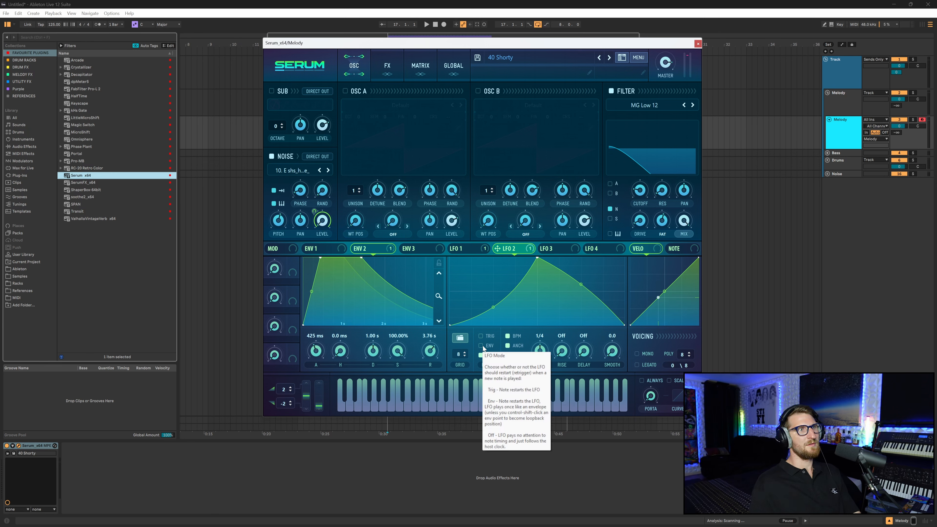
- Set LFO 2 to Trig mode with a rate of 1/4
left_click(480, 336)
left_click(509, 346)
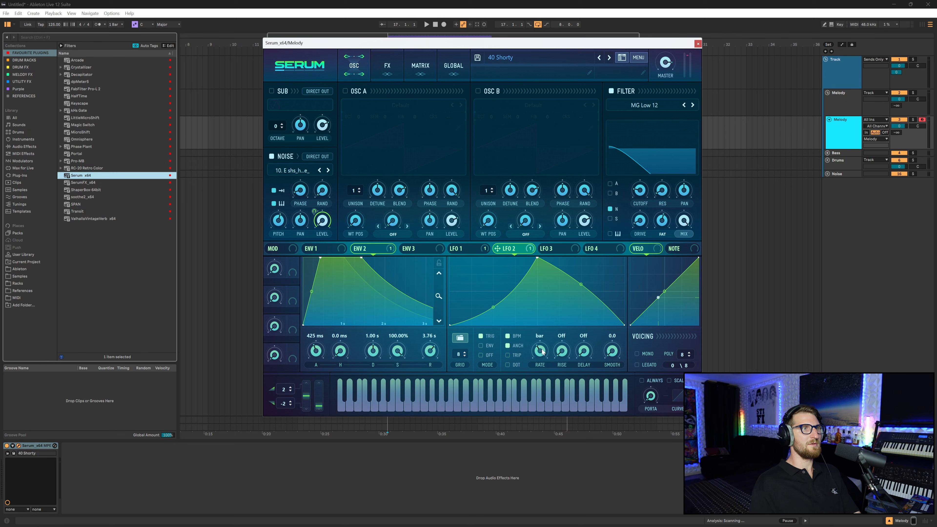
left_click_drag(542, 350, 545, 348)
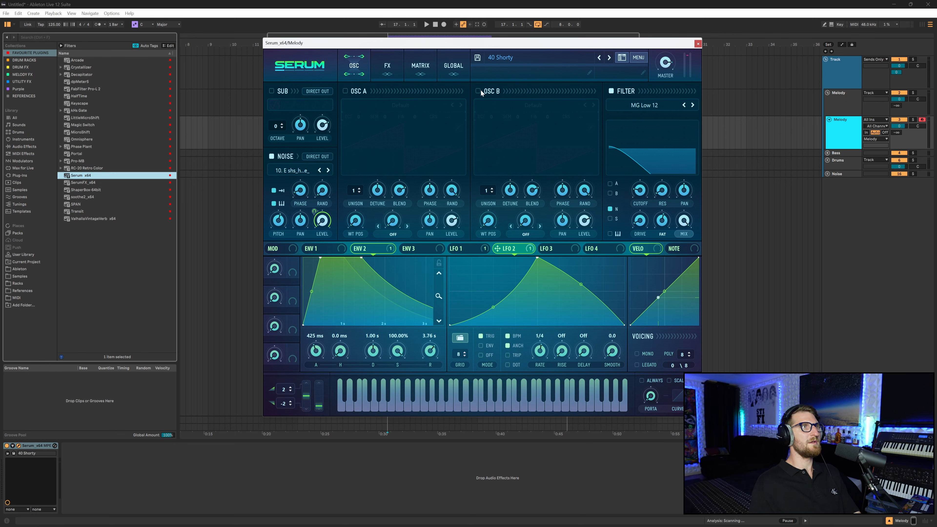
- Make Macro 1 the aux source of the LFO 2 noise level modulation and name the macro "wobble"
left_click(414, 69)
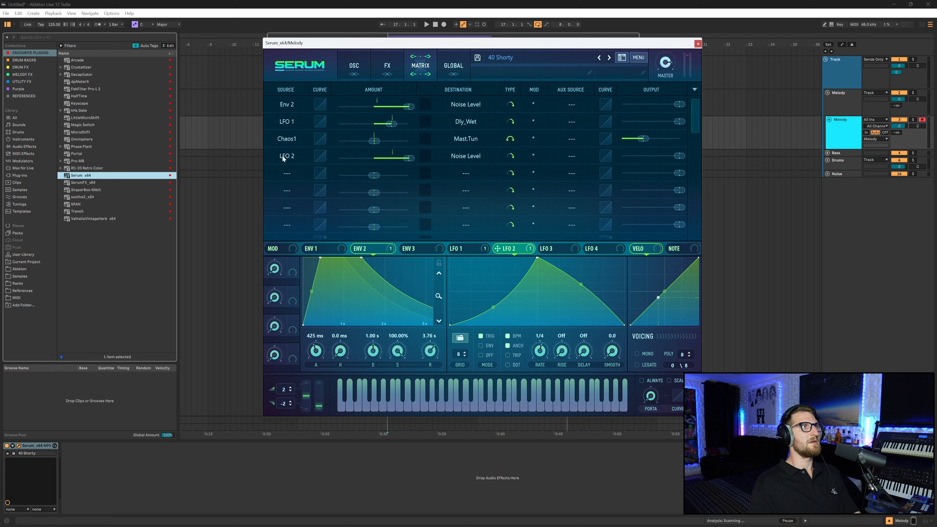
left_click(571, 155)
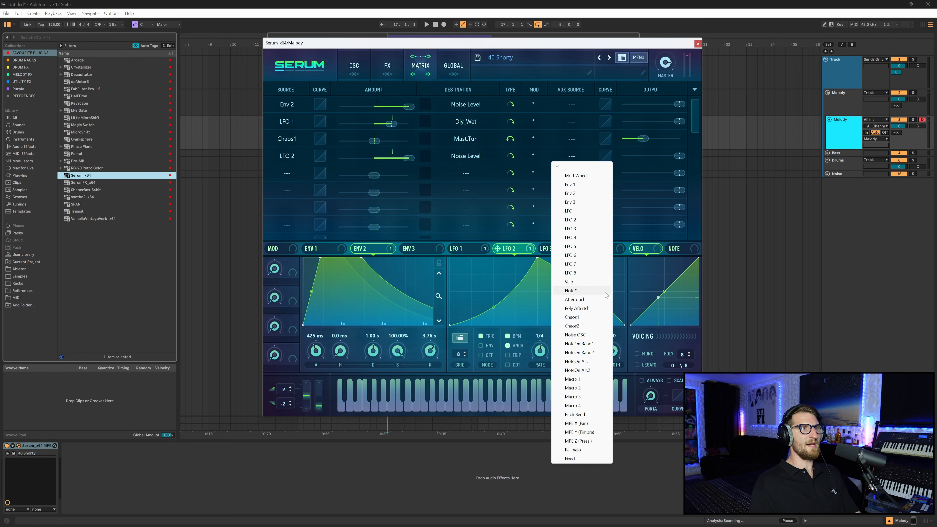
left_click(587, 380)
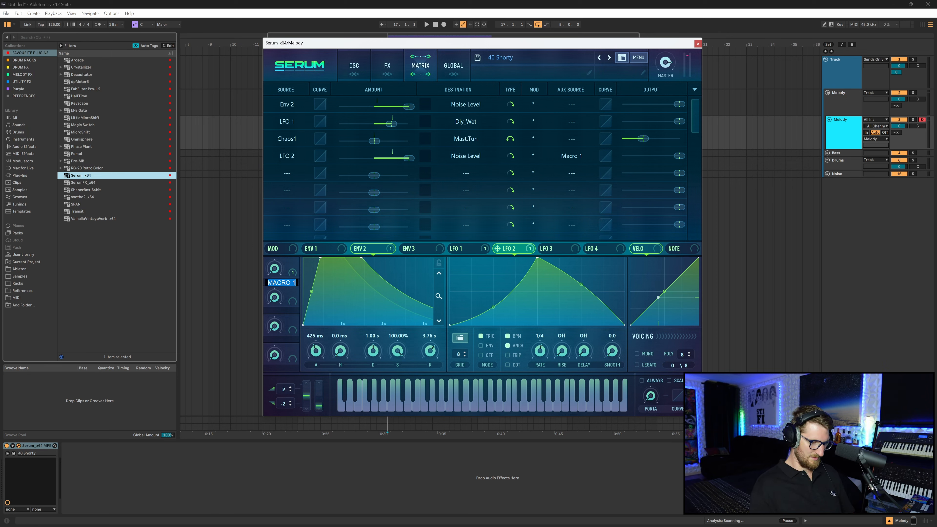
type("wobble")
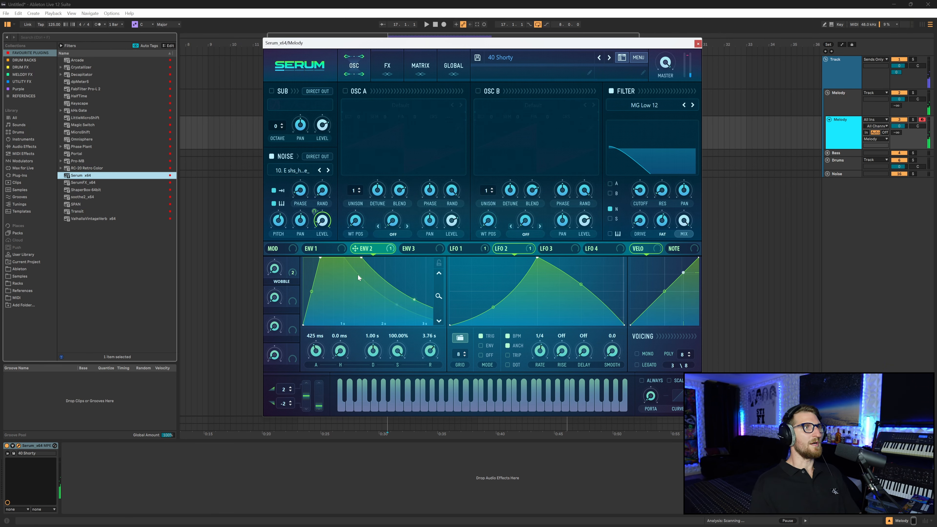
- Switch off the filter and adjust the Wobble macro
left_click(387, 66)
left_click(421, 66)
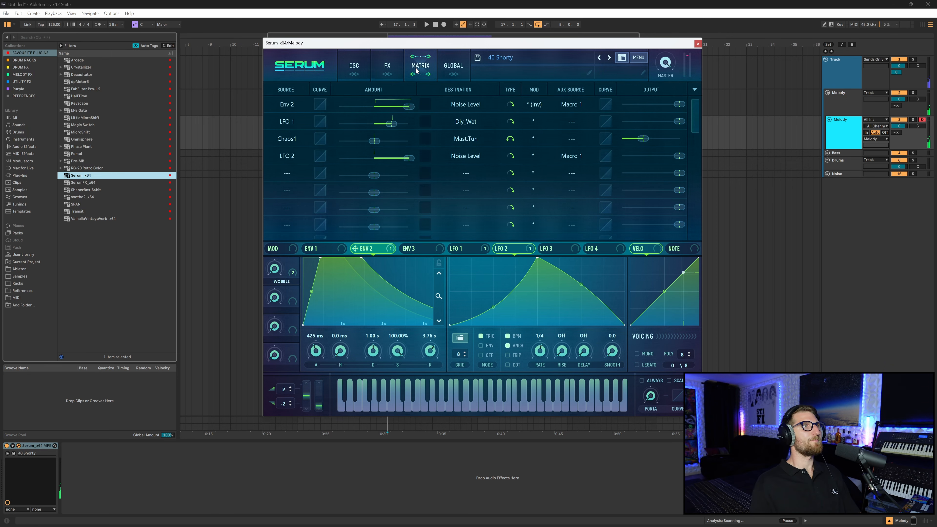
left_click(360, 55)
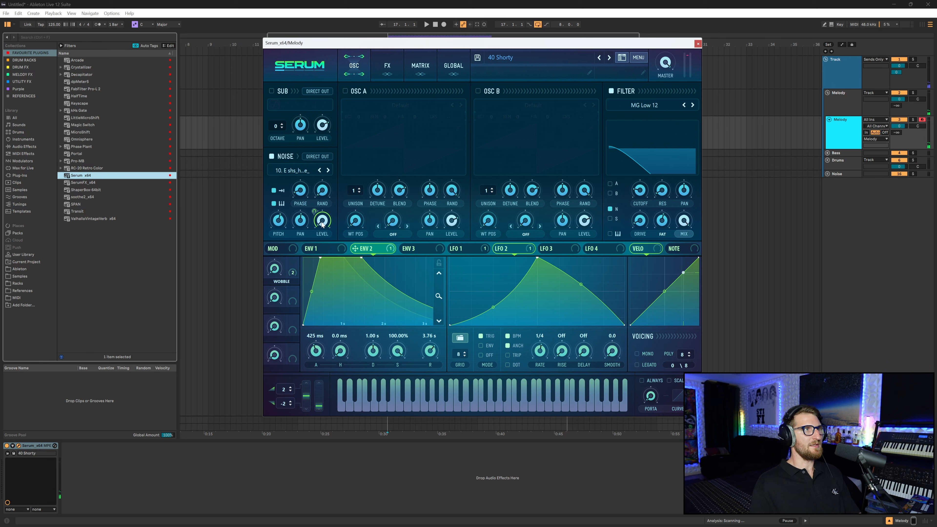
mouse_move(276, 277)
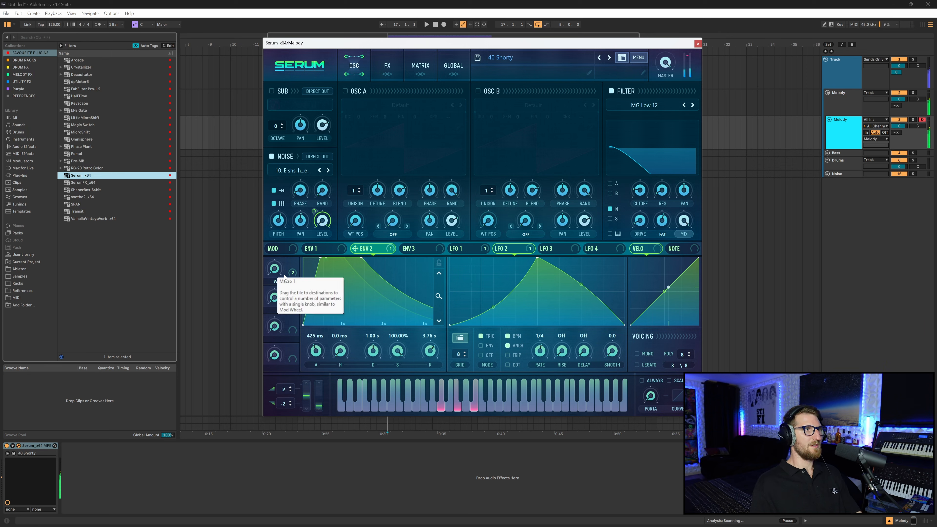
left_click(612, 91)
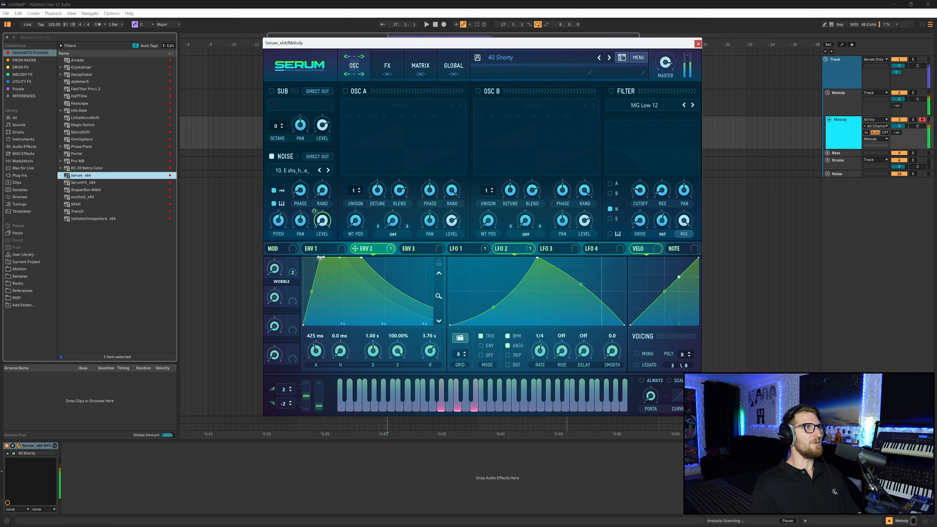
left_click_drag(274, 271, 306, 227)
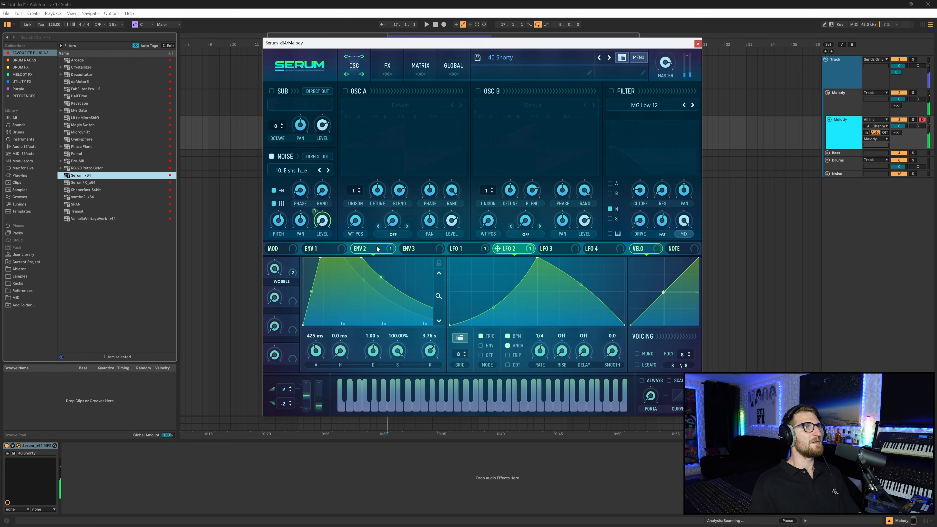
- Review the Env 2 and LFO 2 noise level routings in the modulation matrix, and sweep the Wobble macro
left_click(421, 70)
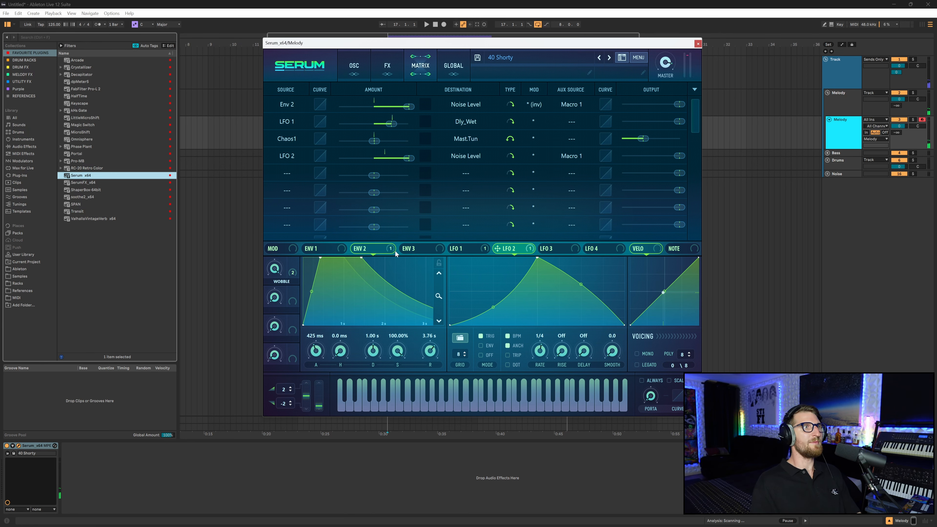
left_click(348, 69)
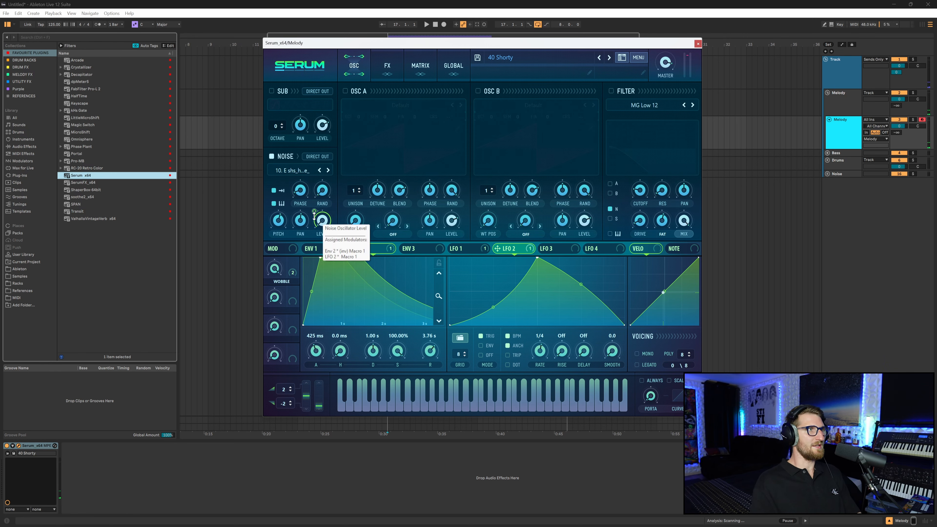
left_click(420, 74)
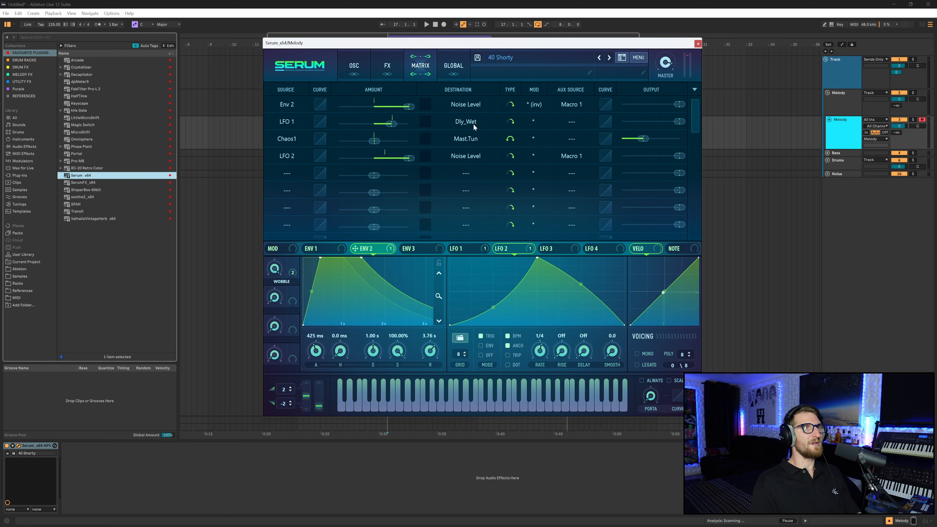
left_click(544, 105)
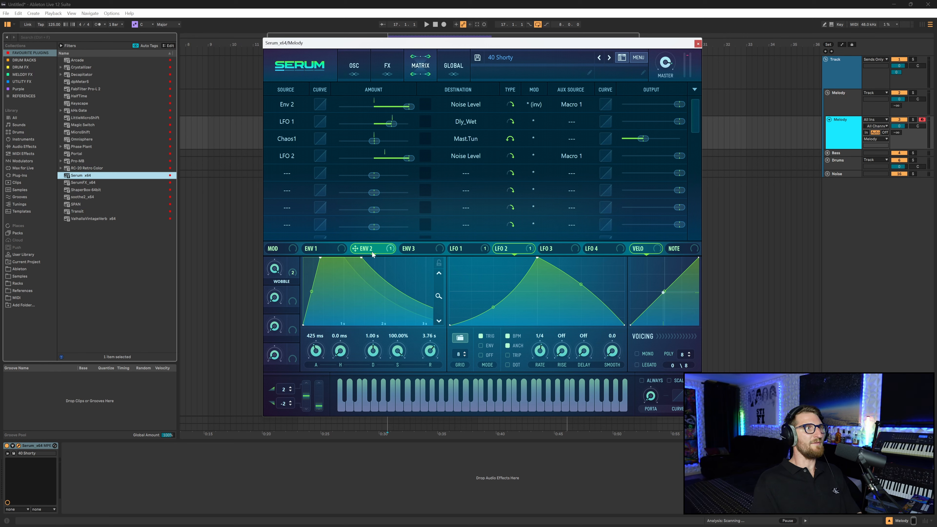
left_click(343, 66)
left_click_drag(278, 265, 279, 336)
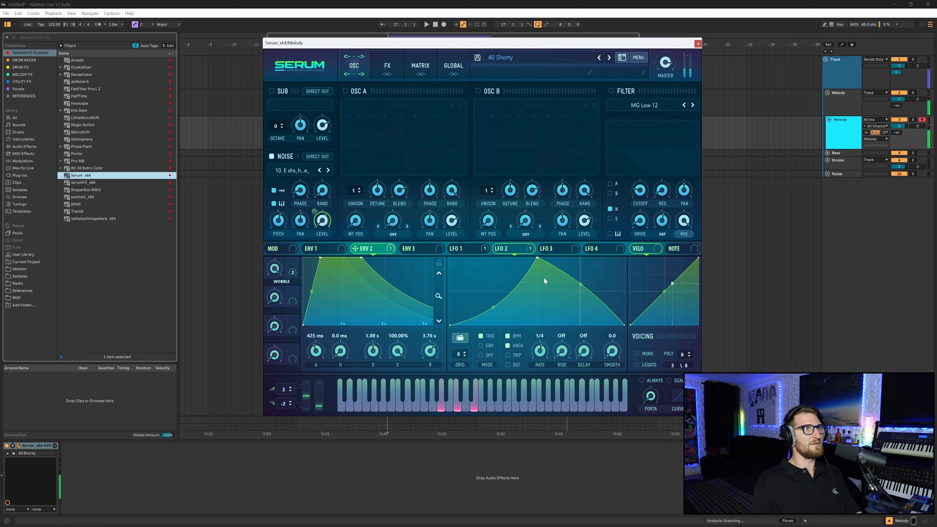
- Set the Env 2 noise level modulation back to non-inverted and clear its aux source, then view LFO 2
left_click(420, 65)
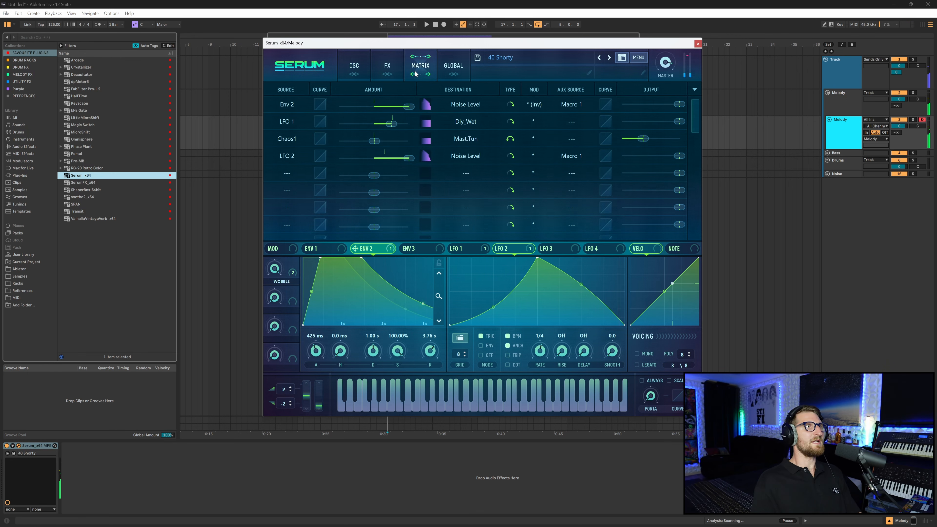
left_click(535, 104)
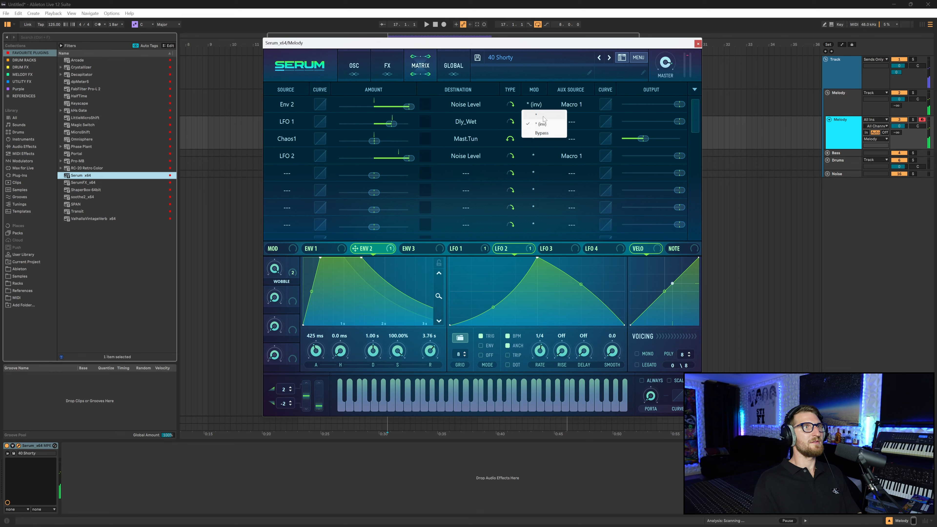
left_click(545, 115)
left_click(572, 105)
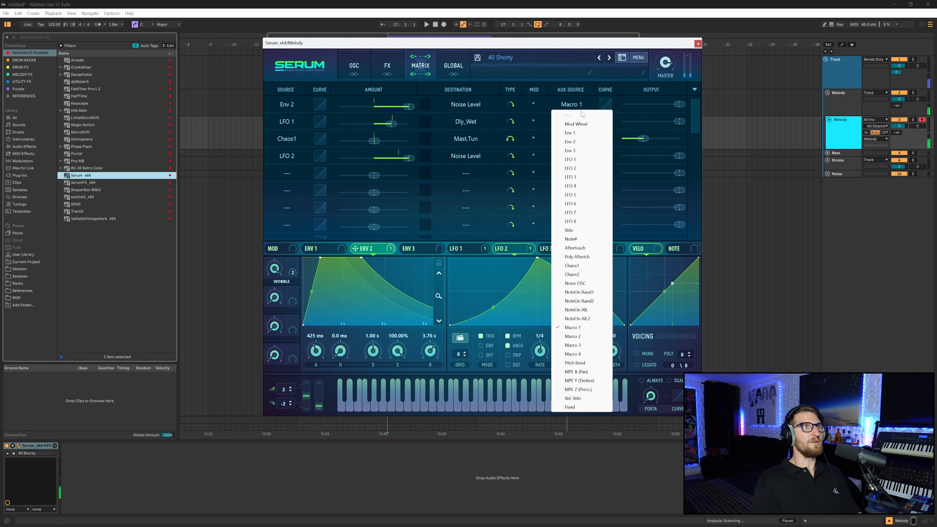
left_click(572, 114)
left_click(355, 65)
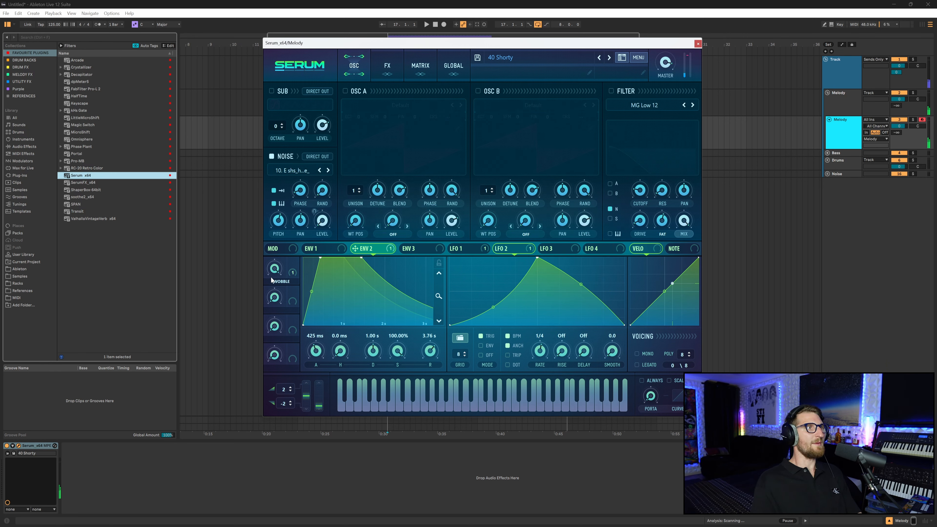
left_click(361, 252)
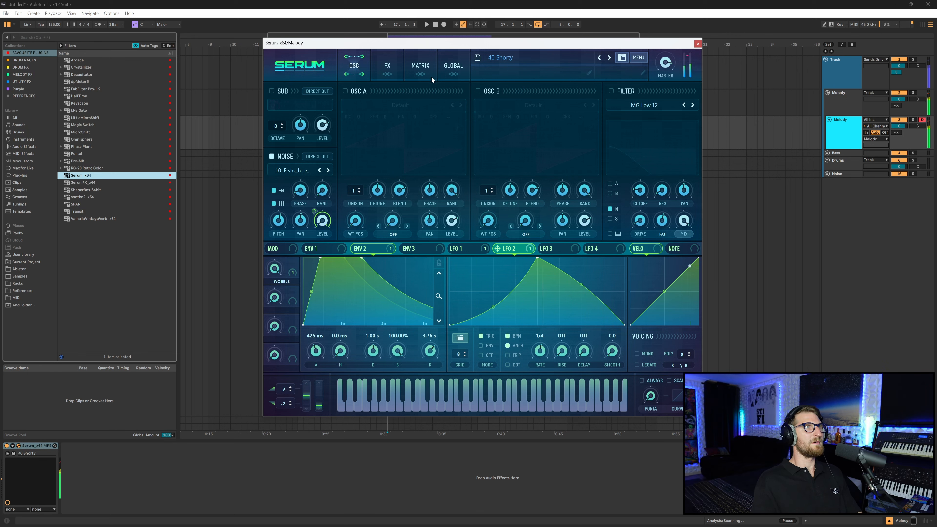
- Set the Env 2 noise level modulation to inverted mode with Macro 1 as its aux source
left_click(420, 65)
left_click(534, 104)
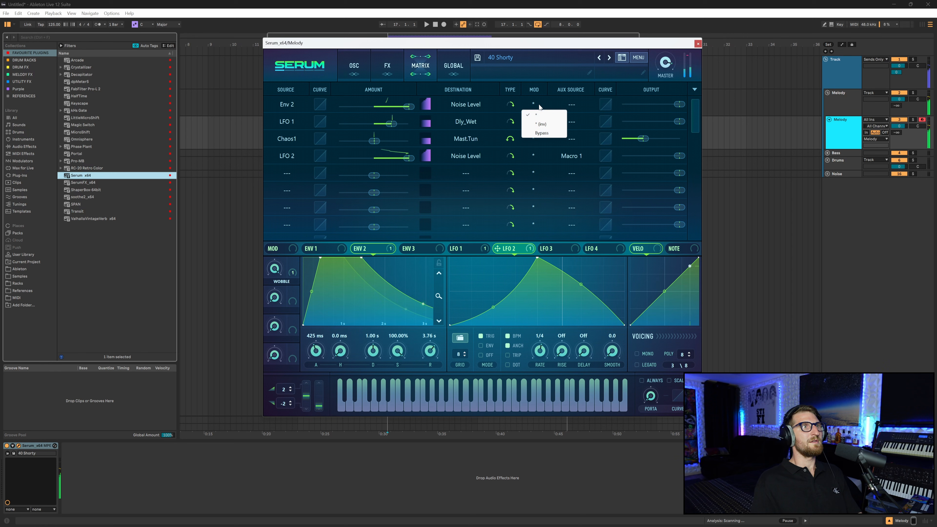
left_click(537, 131)
left_click(571, 105)
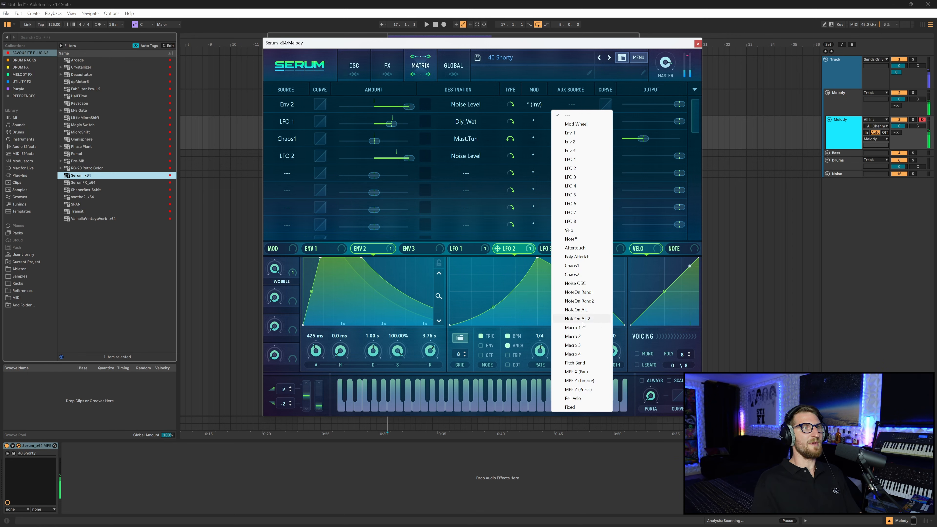
left_click(572, 328)
- Rename the Wobble macro as "rhythm"
left_click(355, 66)
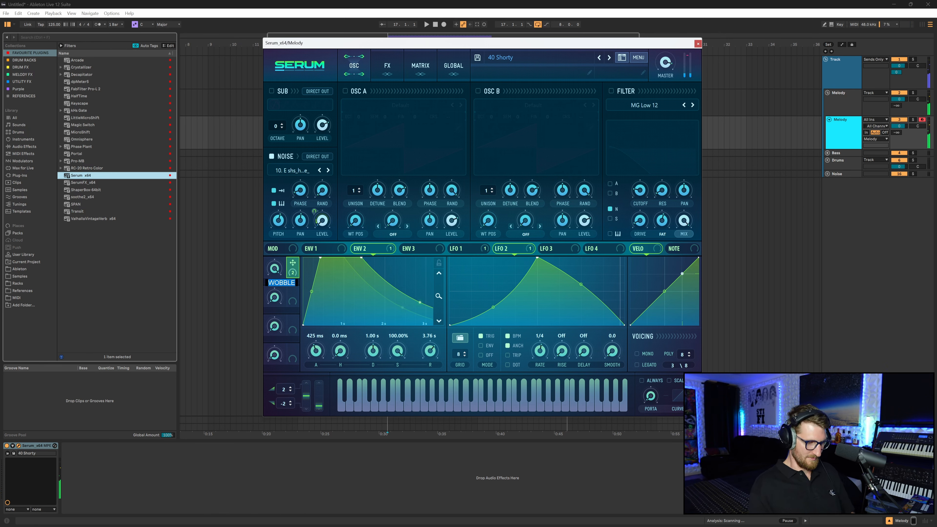
double_click(288, 282)
type("rhythm")
key("Return")
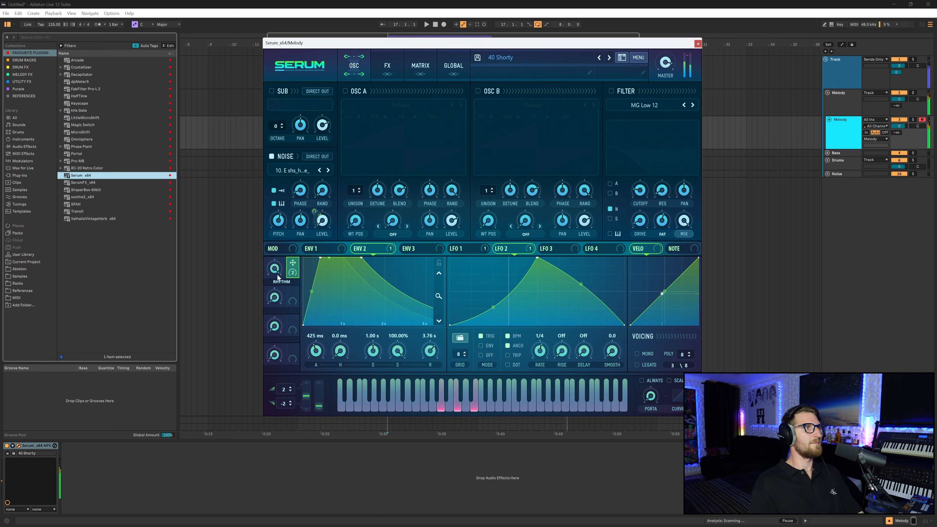
left_click(389, 70)
left_click(367, 70)
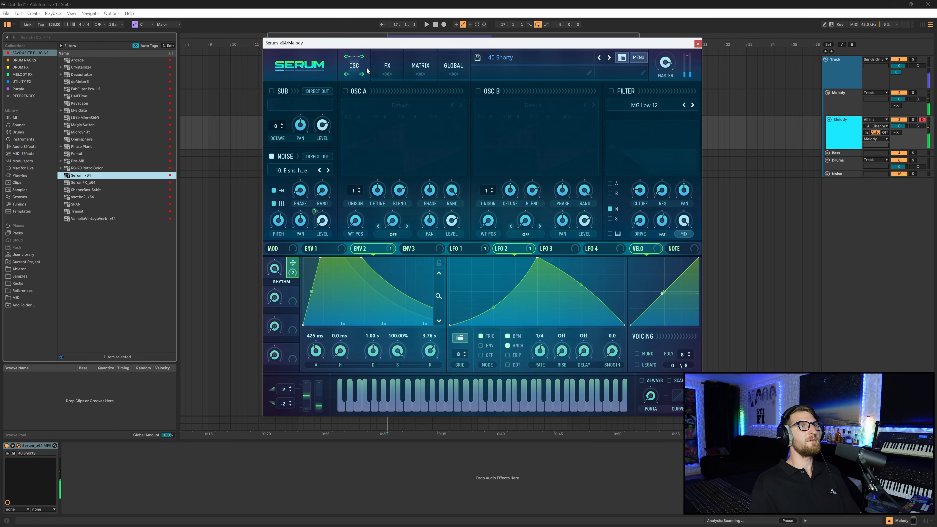
- Enable the MG Low 12 filter for the noise oscillator and modulate its cutoff with LFO 2
left_click(611, 91)
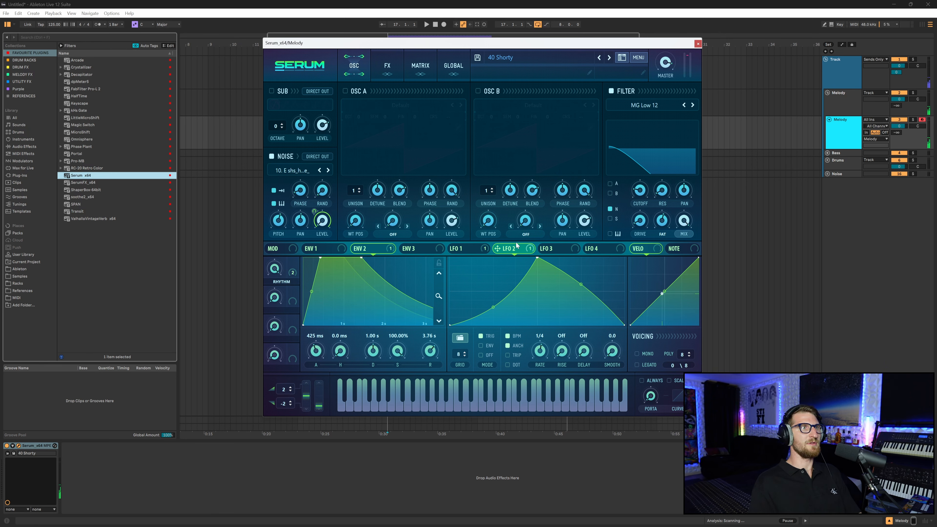
left_click_drag(496, 251, 637, 196)
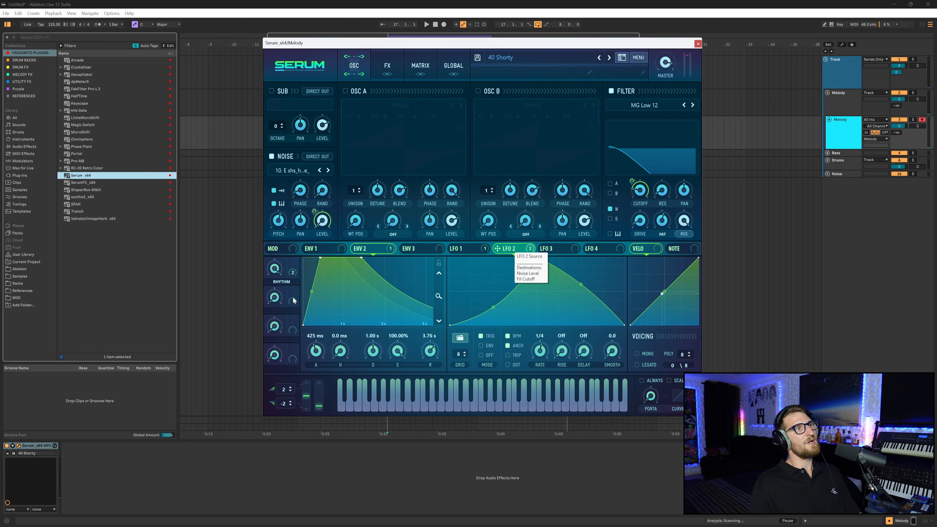
- Turn down the filter mix, assign Macro 2 to it, and rename the macro as "filter"
left_click_drag(680, 216, 669, 263)
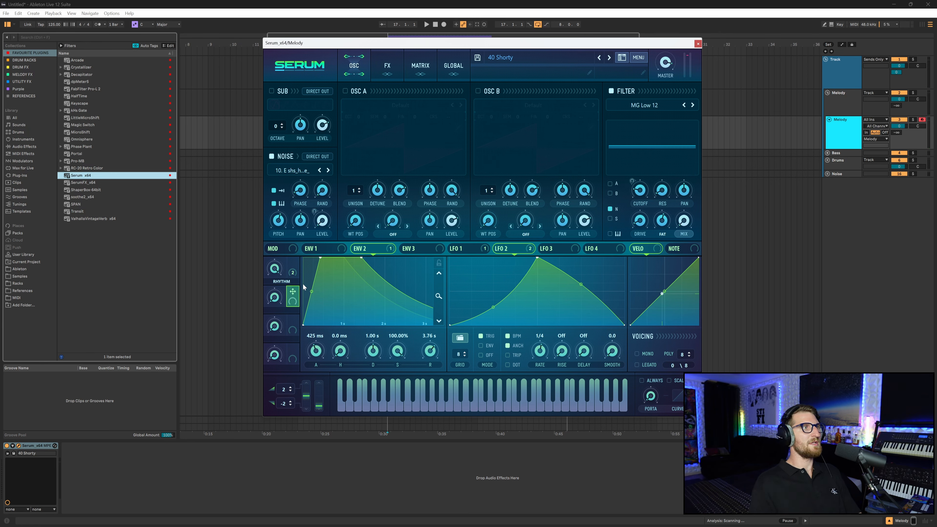
left_click_drag(685, 231, 681, 224)
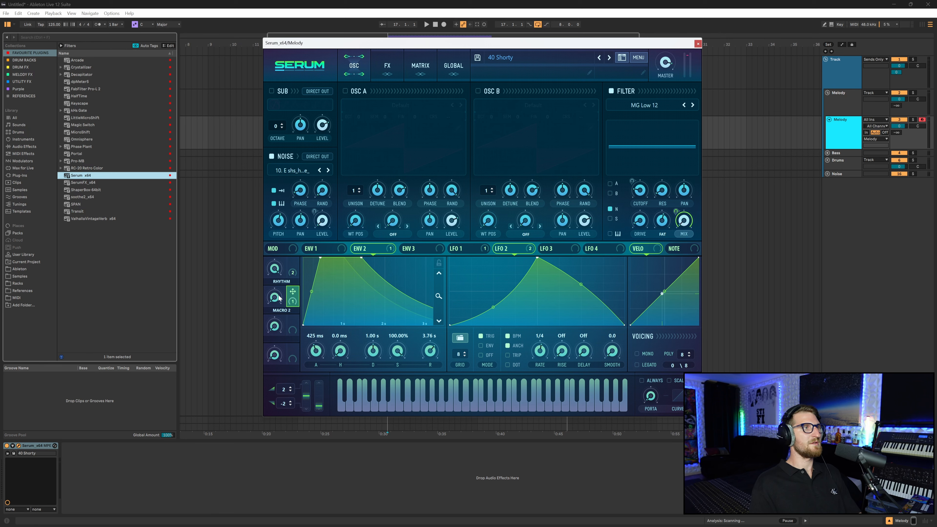
double_click(283, 313)
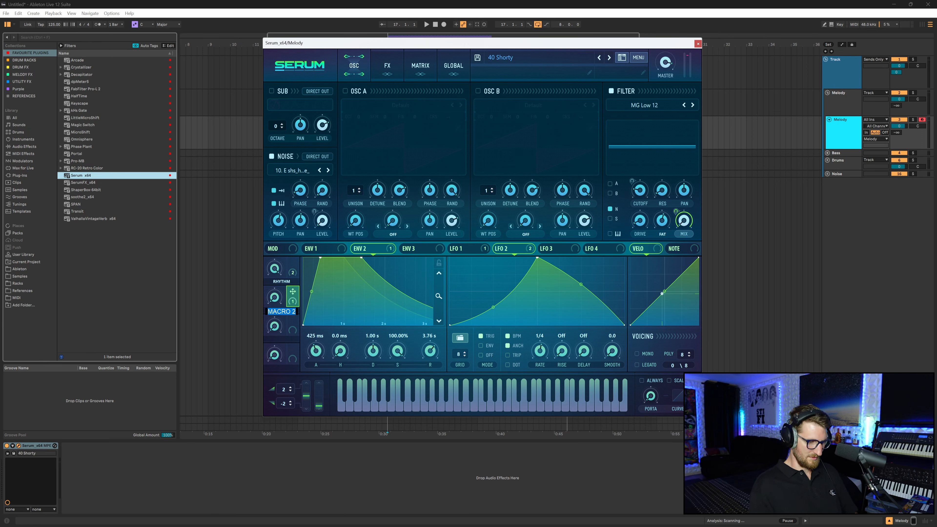
type("filte")
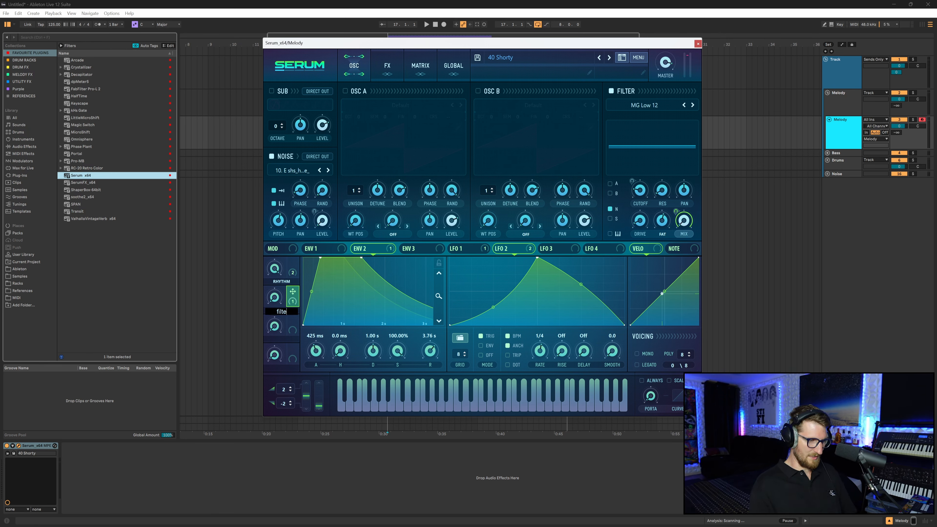
type("r")
key("Return")
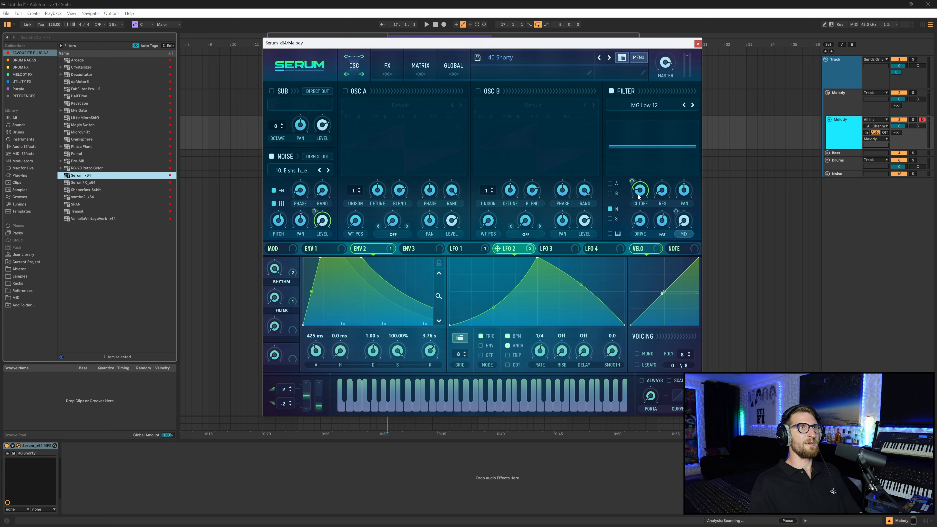
- Set Macro 2 as the aux source of the LFO 2 filter cutoff modulation, and sweep the Filter macro
left_click(431, 67)
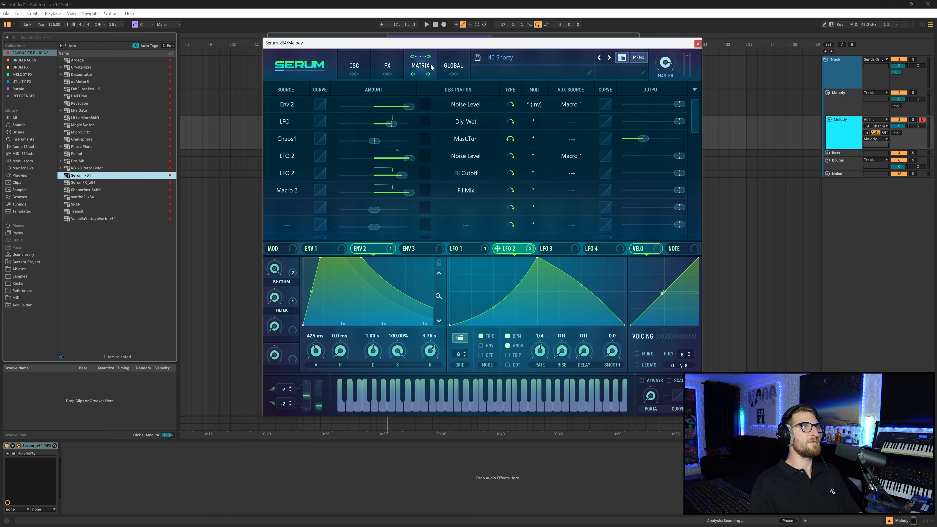
left_click(573, 174)
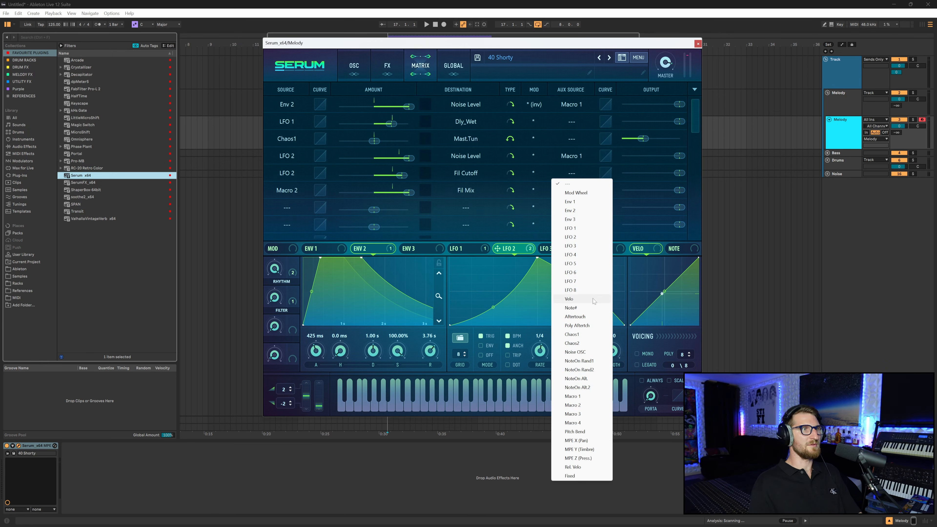
left_click(573, 405)
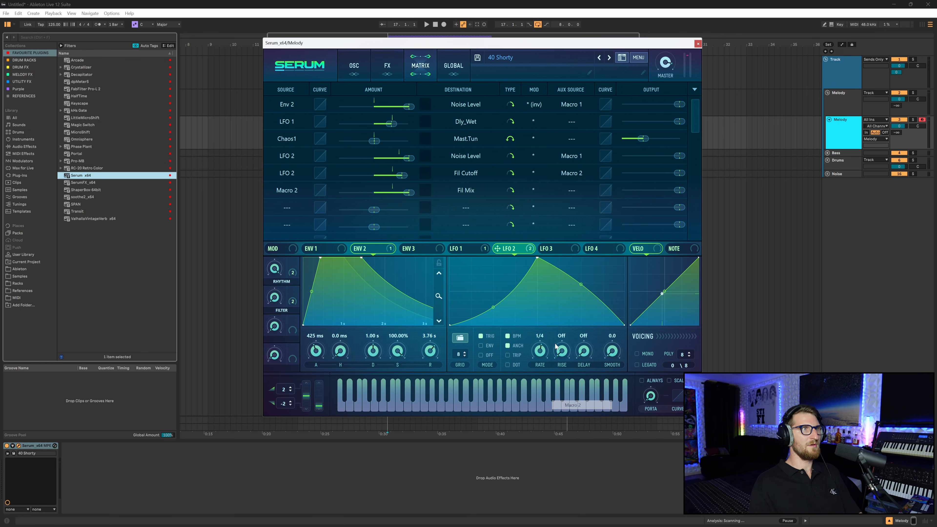
left_click(357, 66)
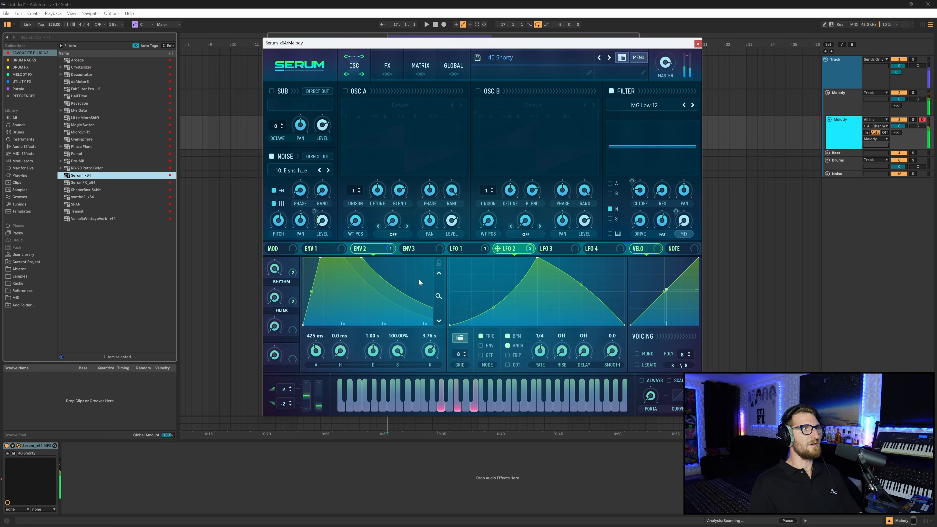
left_click_drag(273, 297, 309, 234)
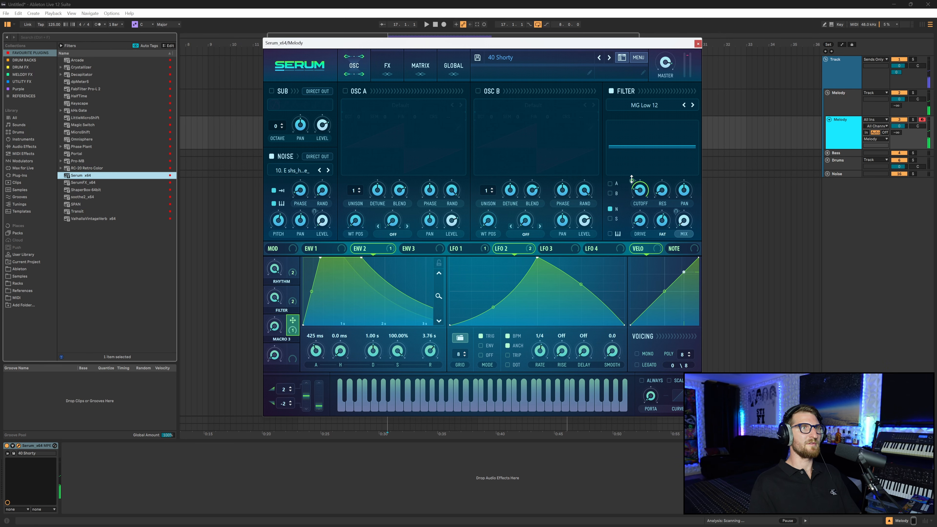
- Assign Macro 3 to the filter cutoff with an amount of 100, rename it as "cutoff", and sweep it
mouse_move(637, 188)
left_mouse_down()
mouse_move(634, 203)
mouse_move(634, 170)
left_mouse_up()
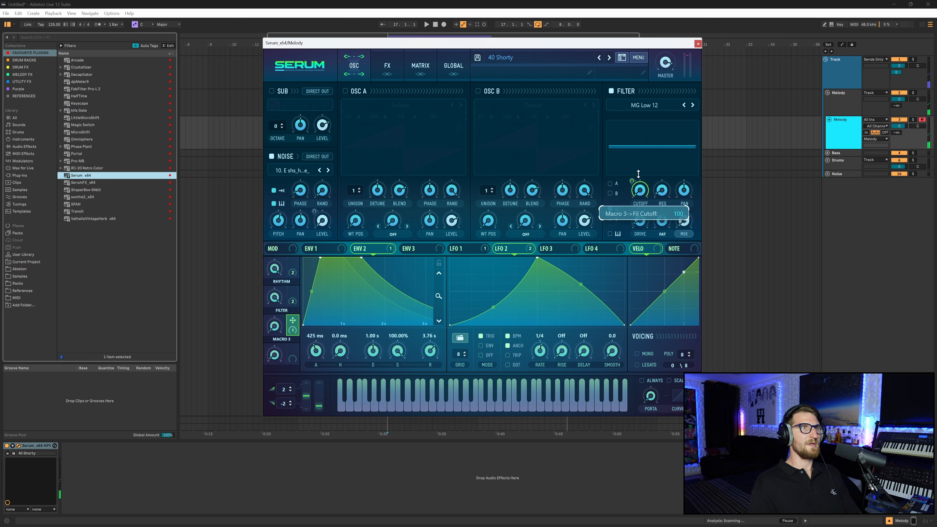
double_click(281, 340)
type("c")
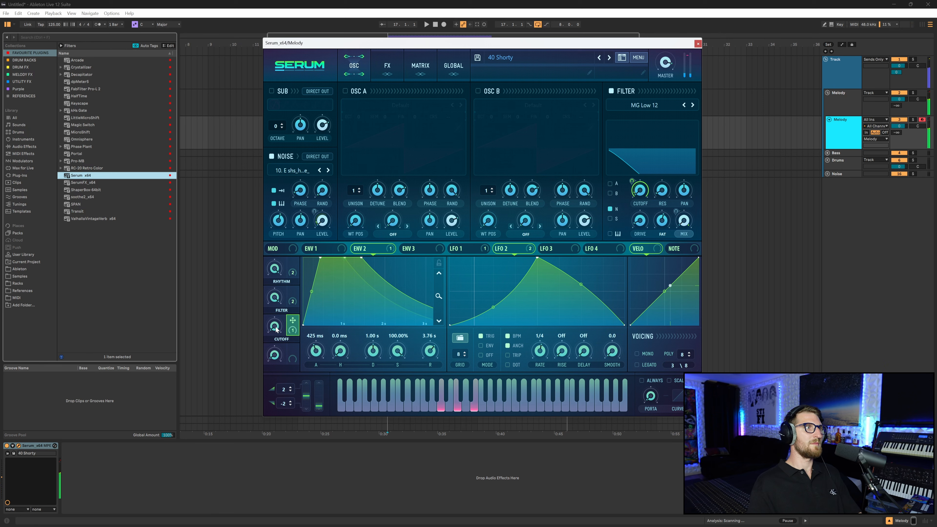
mouse_move(277, 329)
left_mouse_down()
mouse_move(286, 292)
mouse_move(283, 343)
left_mouse_up()
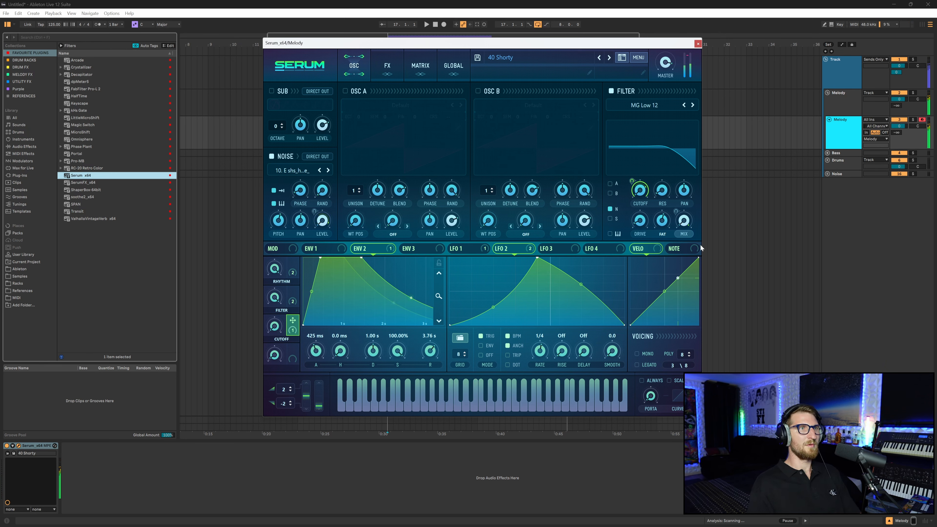
- Change the filter type to MG Low 18 and modulate the delay mix negatively with the Rhythm macro
left_click(692, 105)
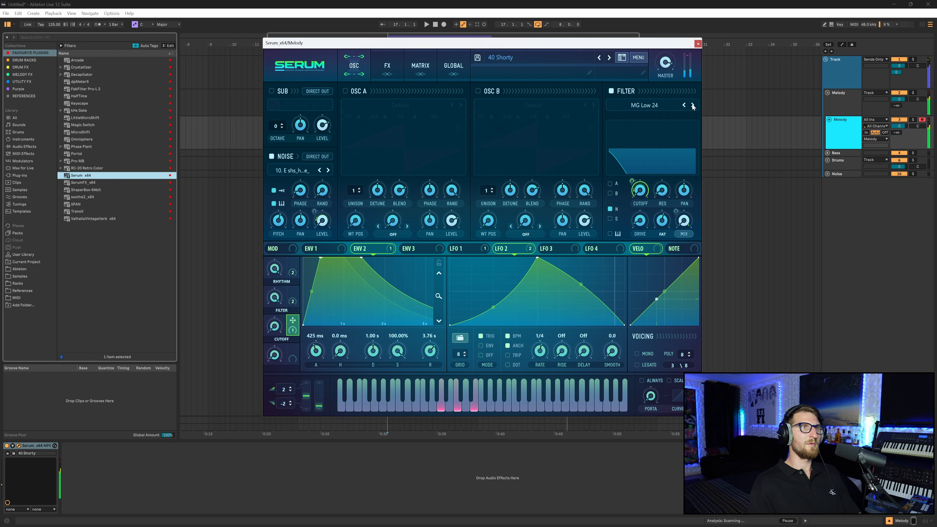
left_click(683, 107)
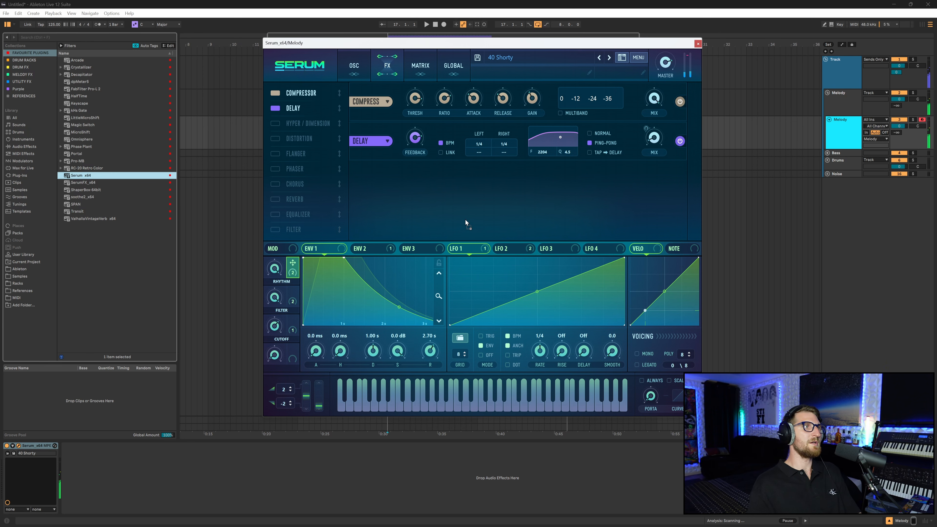
left_click_drag(648, 127, 642, 167)
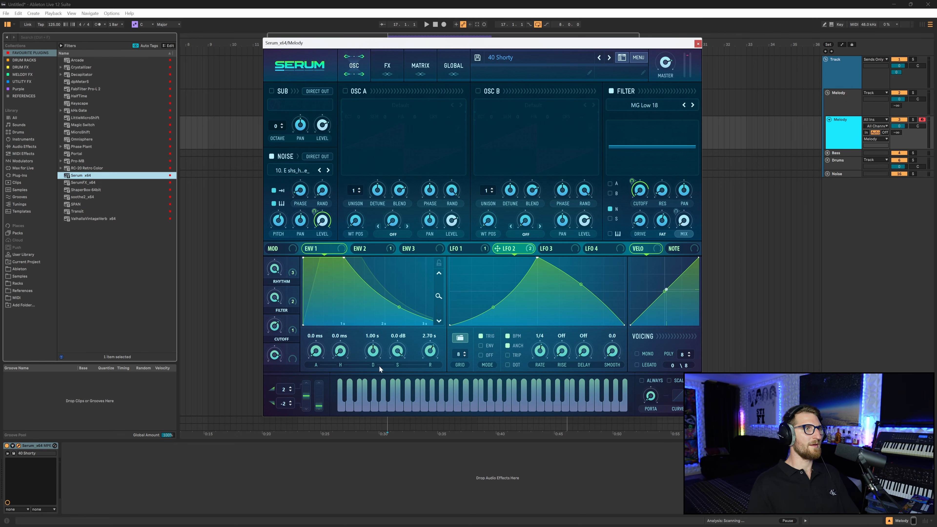
- Assign Macro 4 as the modulation source of the LFO 2 rate and rename the macro as "SPEED"
right_click(542, 355)
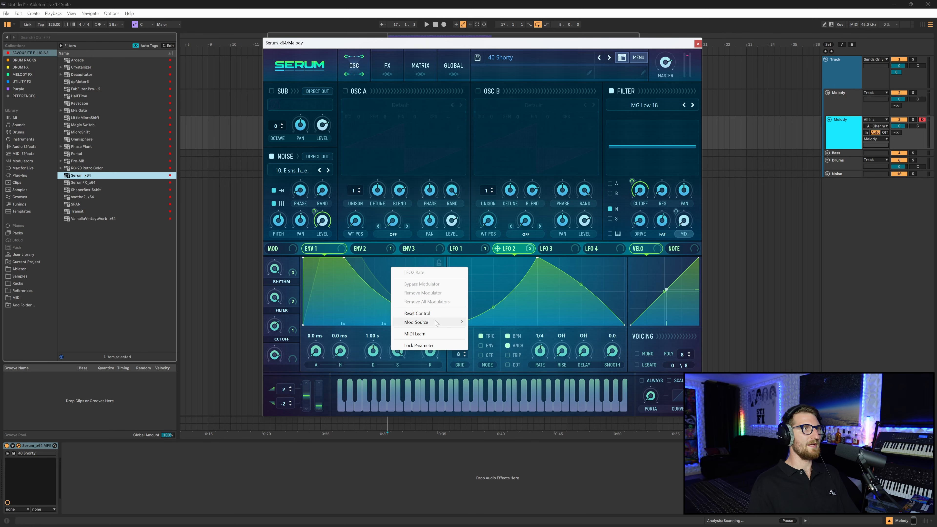
mouse_move(441, 322)
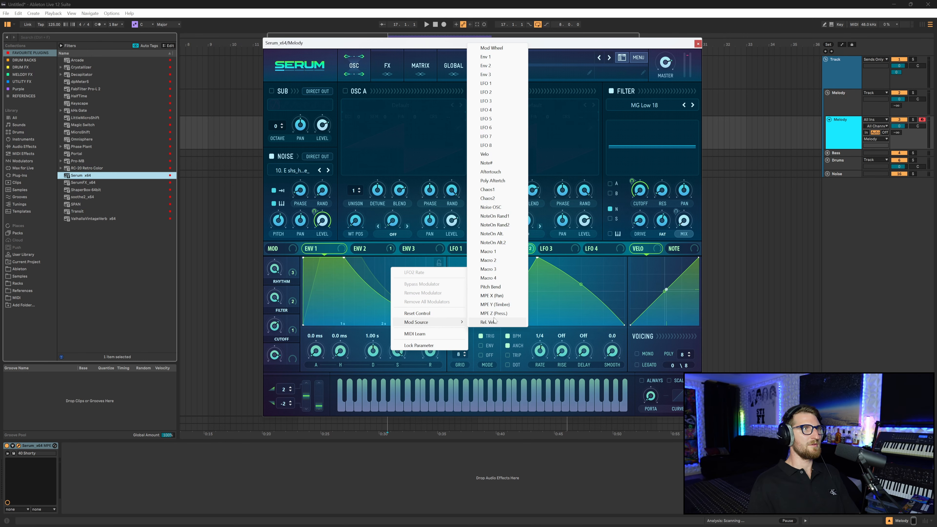
left_click(498, 279)
left_click_drag(278, 358, 278, 381)
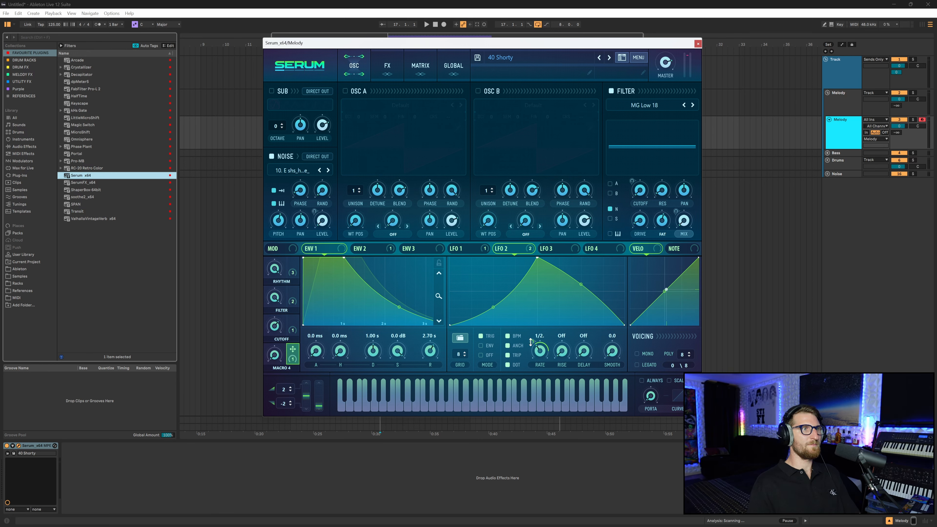
double_click(282, 368)
type("SPEED")
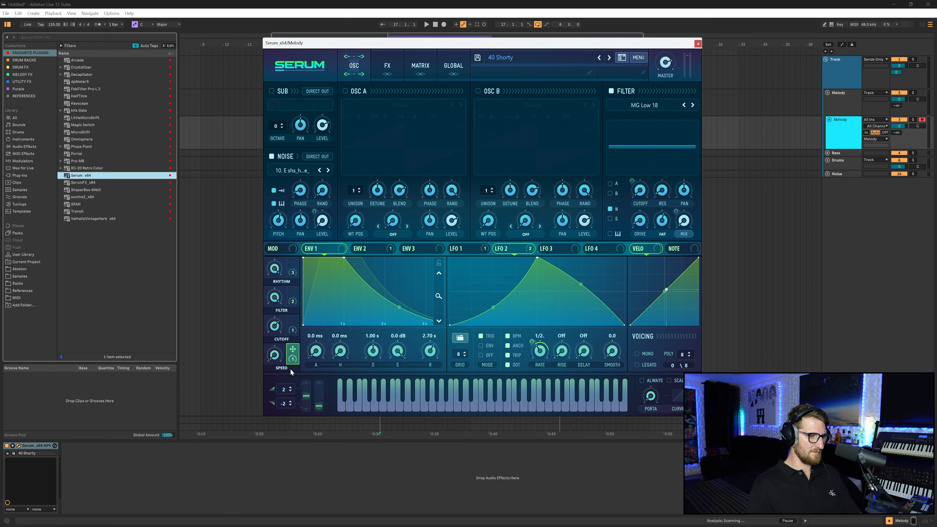
- Raise the Speed macro to about 25% and bend the falling half of the LFO 2 shape inward
mouse_move(277, 355)
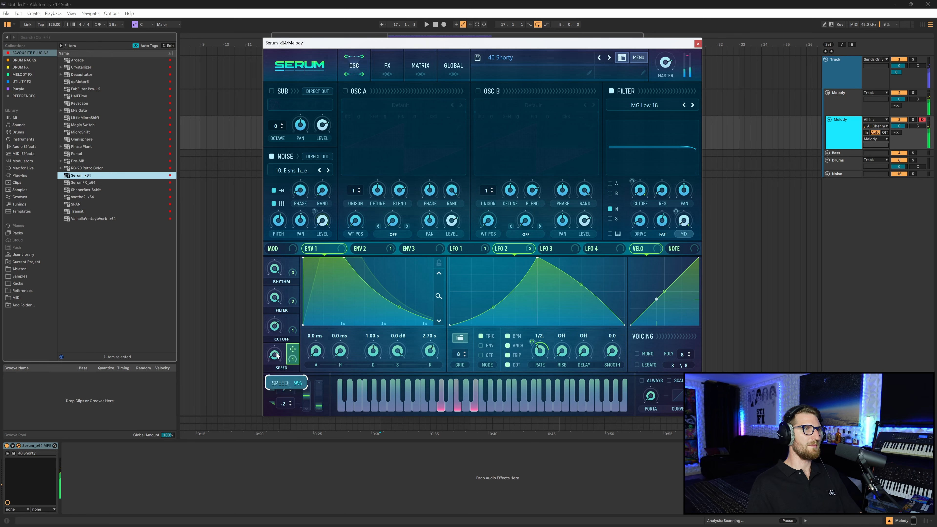
mouse_move(277, 355)
left_mouse_down()
mouse_move(279, 317)
mouse_move(277, 350)
left_mouse_up()
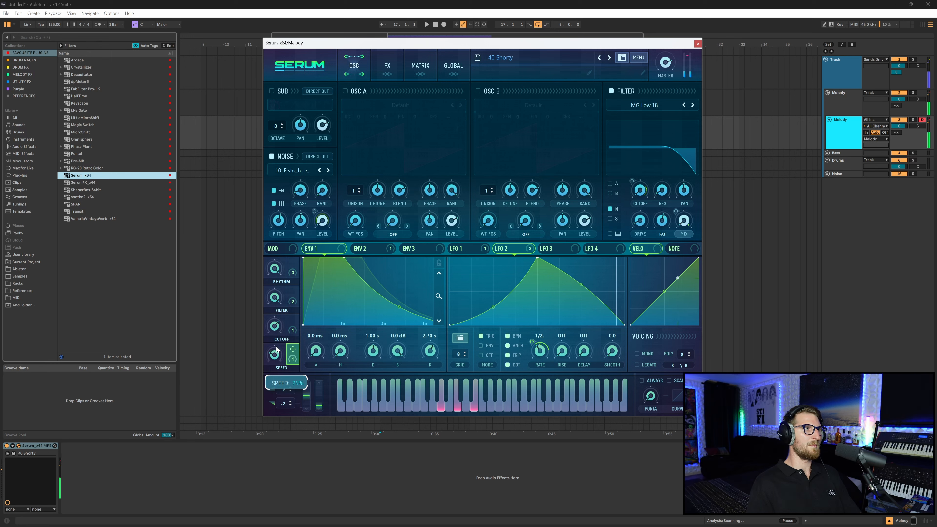
mouse_move(584, 274)
left_mouse_down()
mouse_move(575, 300)
mouse_move(584, 290)
left_mouse_up()
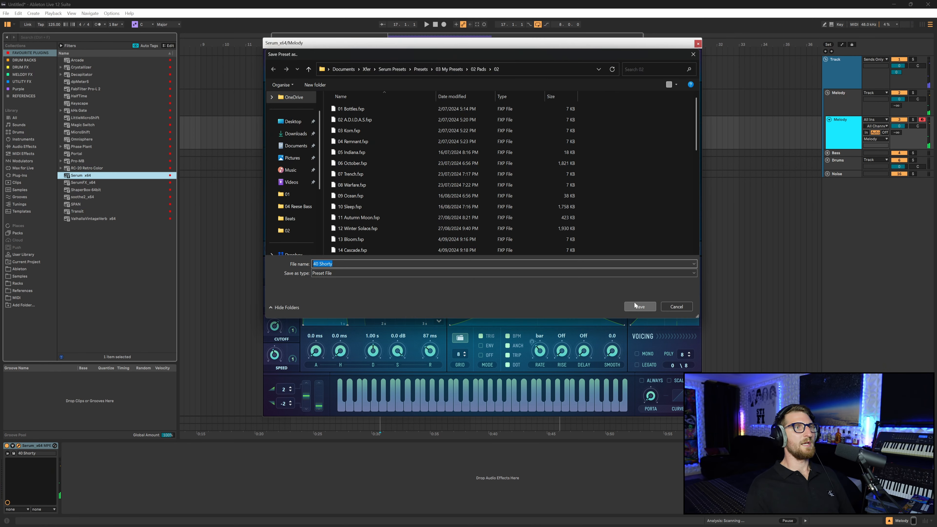
- Save the preset as "40 Shorty" in the 02 Pads folder, replacing the existing file
left_click(635, 305)
left_click(624, 217)
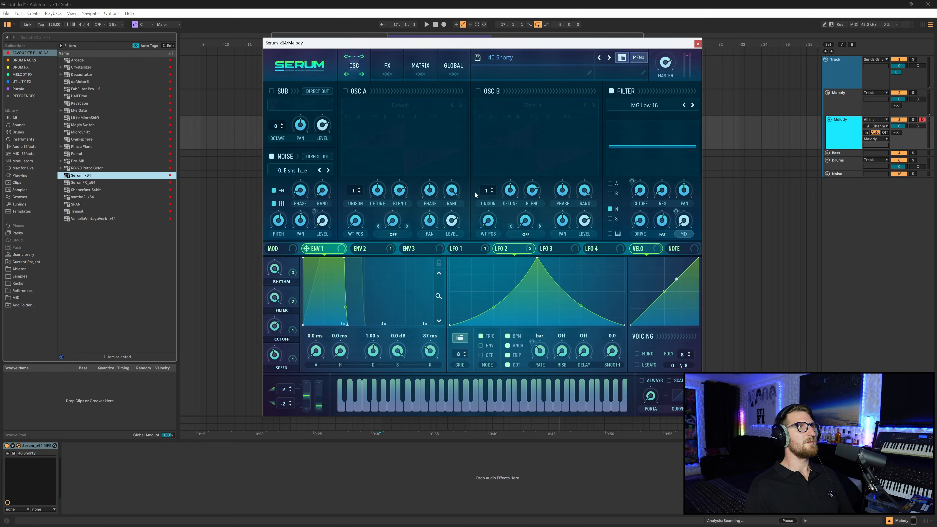
- Enable oscillator A and load the ESW Analog - Moog Square 01 wavetable
left_click(345, 90)
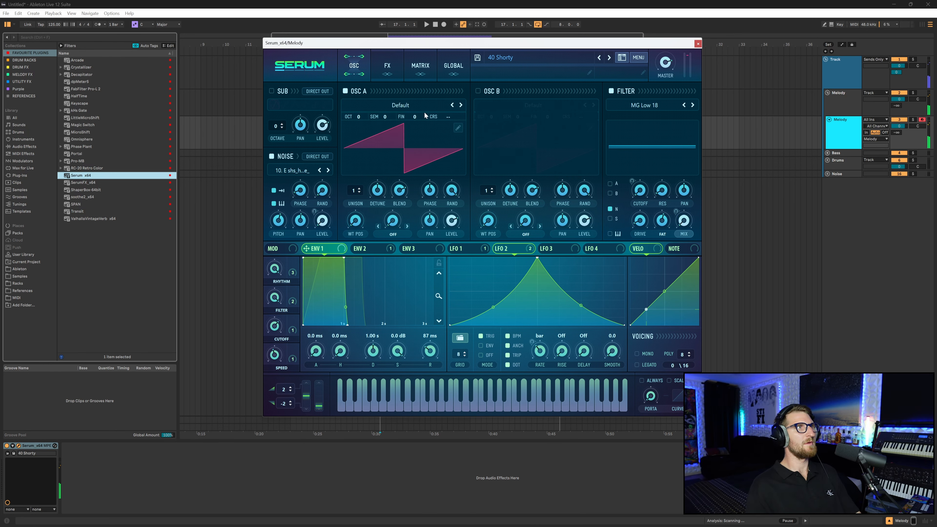
left_click(401, 105)
left_click(716, 311)
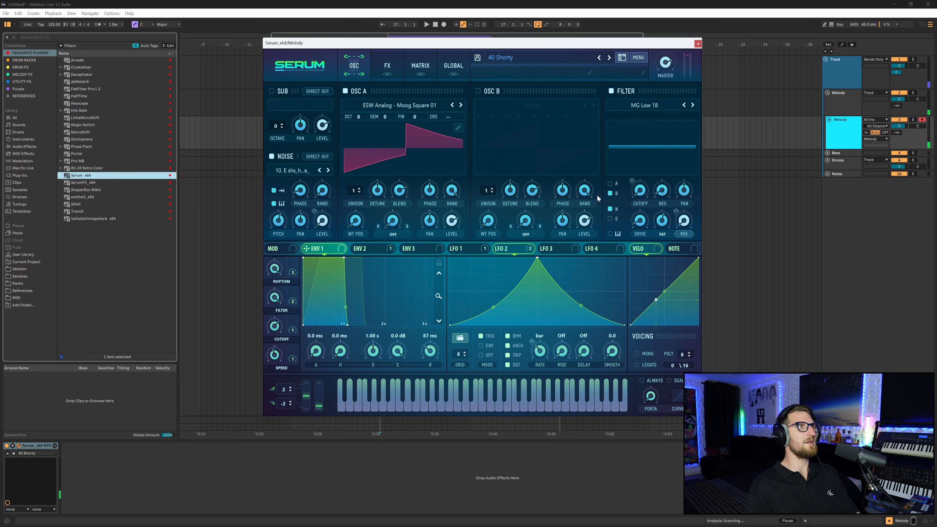
- Modulate oscillator A's level with both Env 2 and LFO 2
left_click(353, 248)
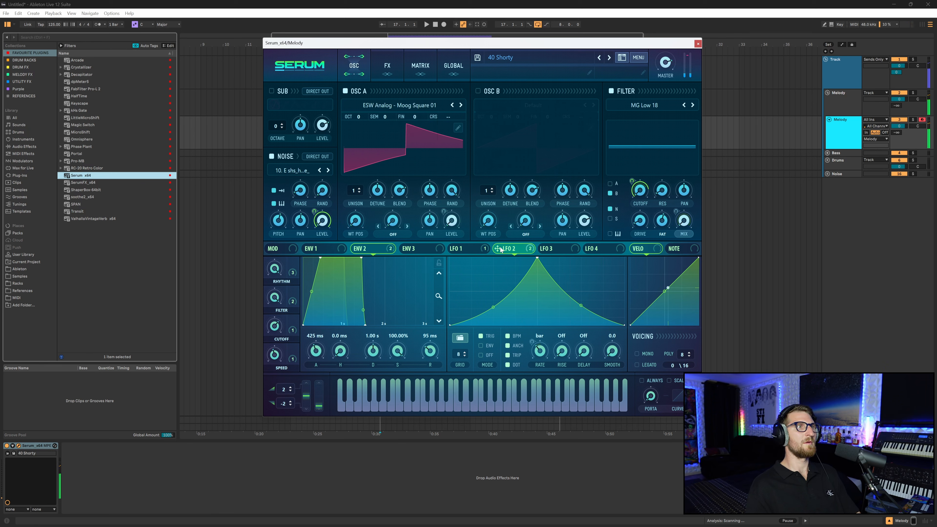
left_click(460, 250)
left_click(517, 250)
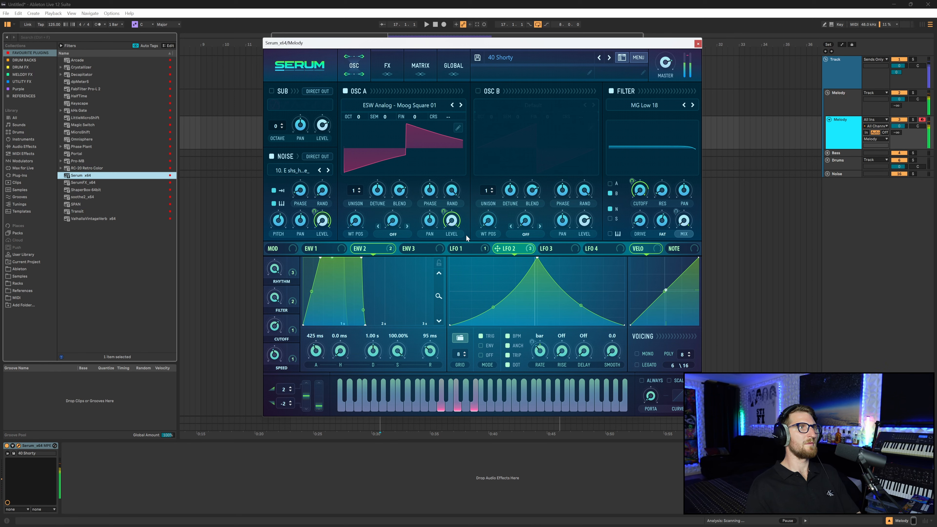
- Set the Env 2 to A Vol modulation to inverted mode with Macro 1 as its aux source
left_click(420, 65)
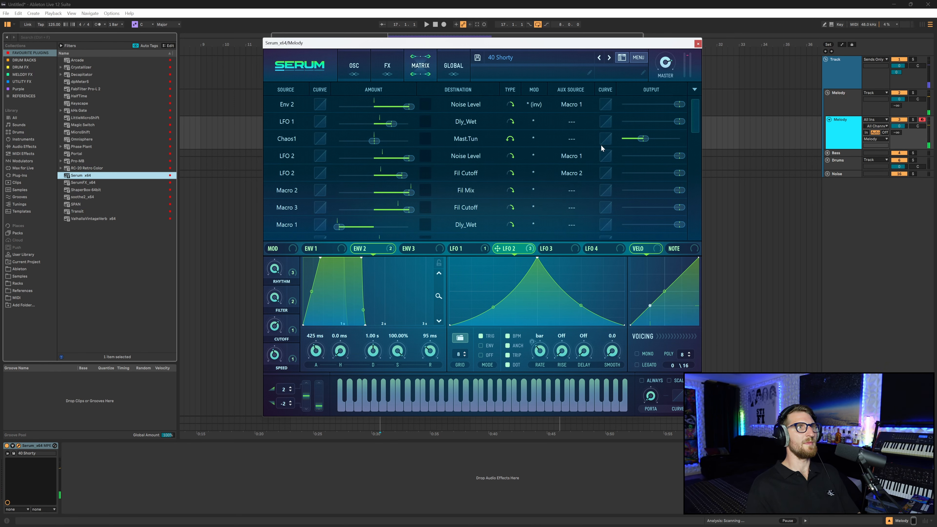
left_click_drag(698, 118, 700, 146)
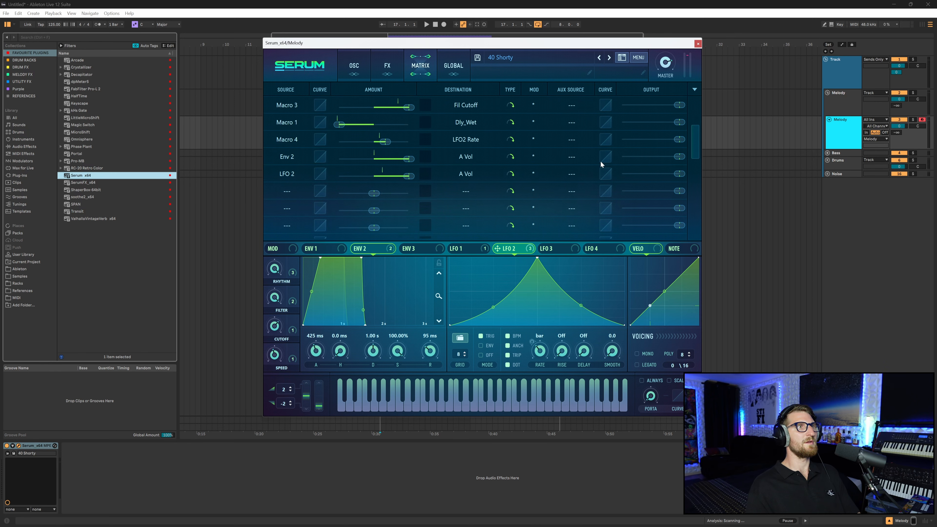
left_click(572, 156)
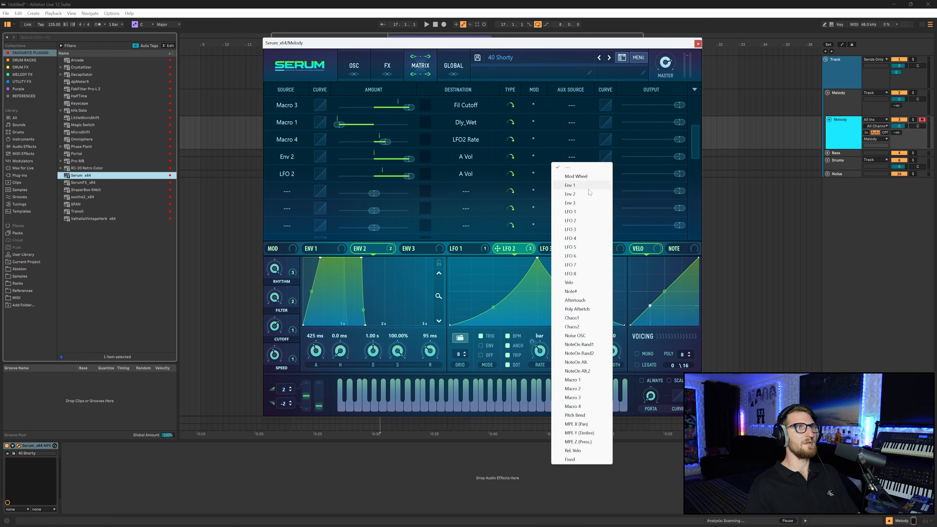
mouse_move(701, 140)
left_mouse_down()
mouse_move(700, 93)
mouse_move(698, 140)
left_mouse_up()
left_click(572, 150)
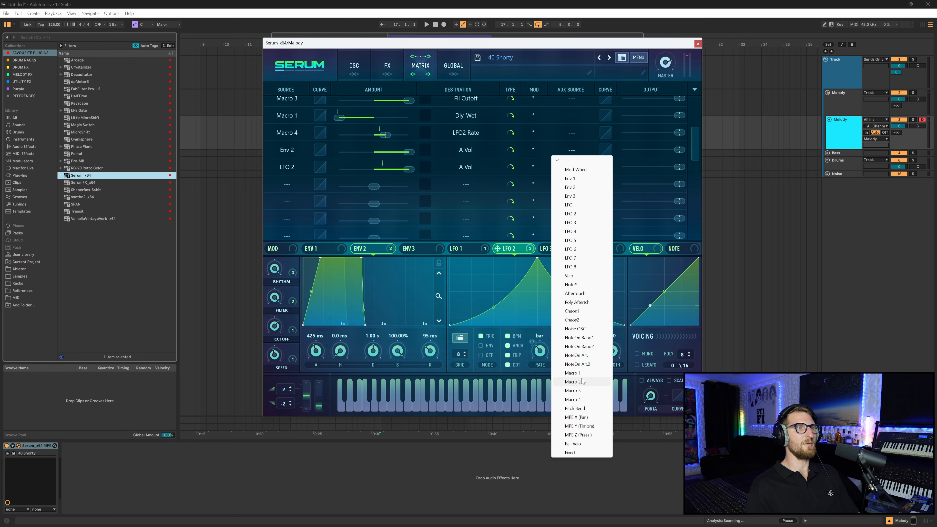
left_click(572, 373)
left_click(537, 149)
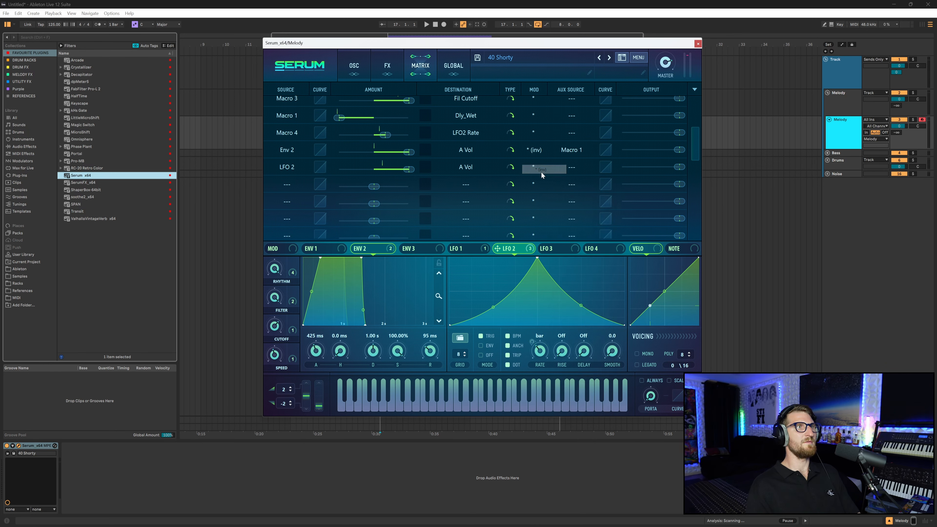
- Assign Macro 1 as the aux source of the LFO 2 to A Vol modulation
left_click(573, 168)
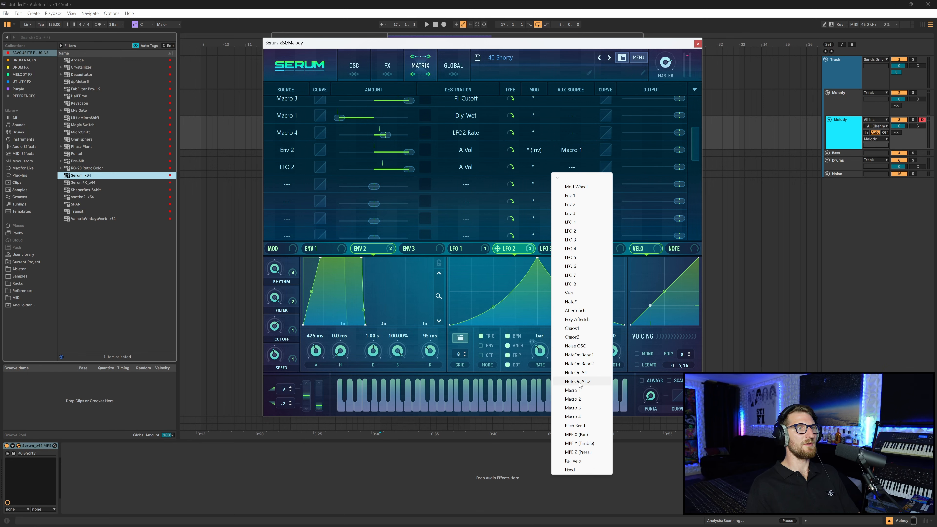
left_click(572, 391)
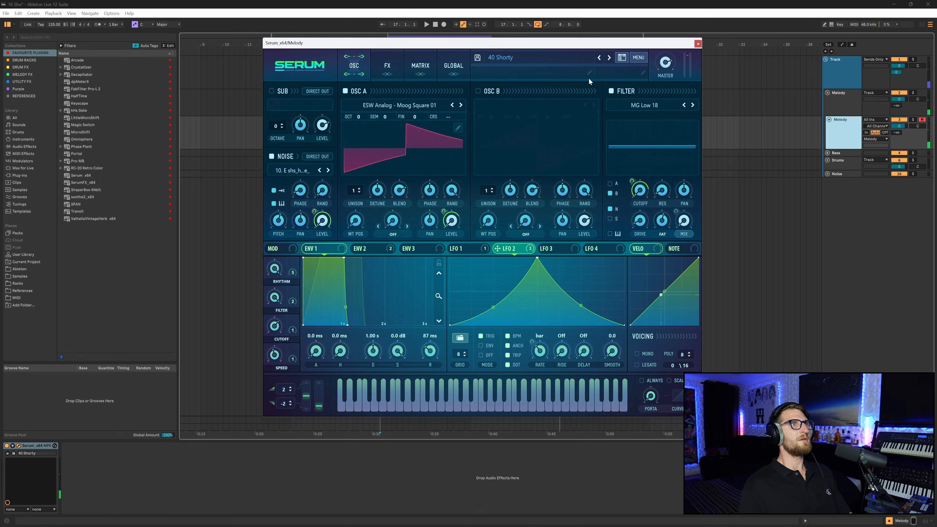
- Copy oscillator A with its modulations to oscillator B and turn oscillator A off
left_click(641, 57)
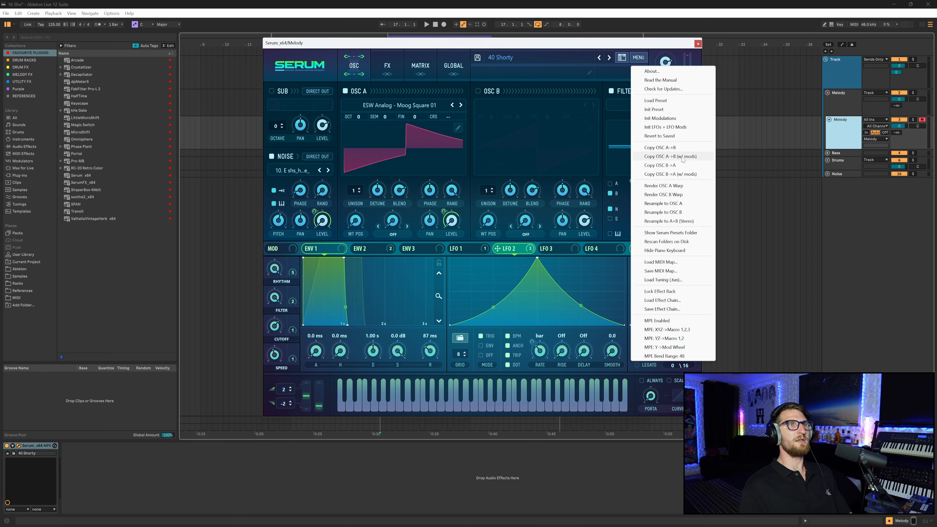
left_click(644, 156)
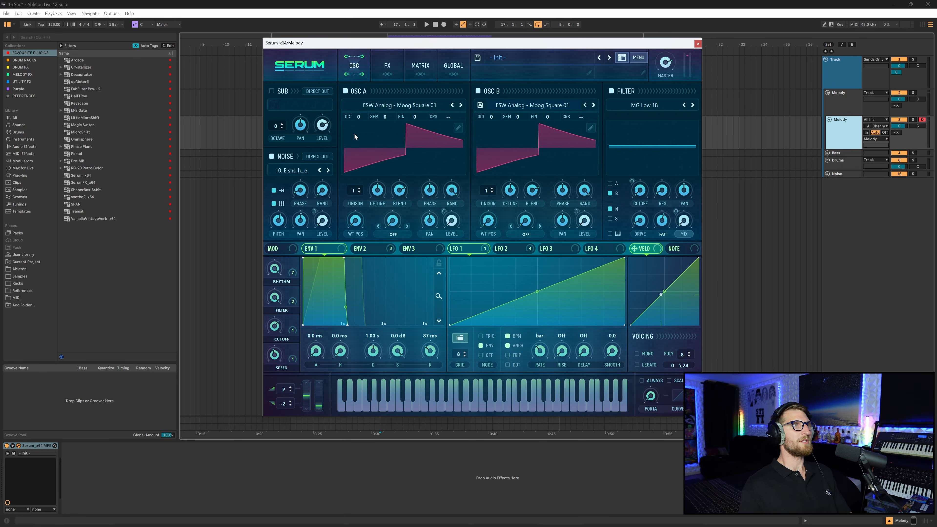
left_click(345, 91)
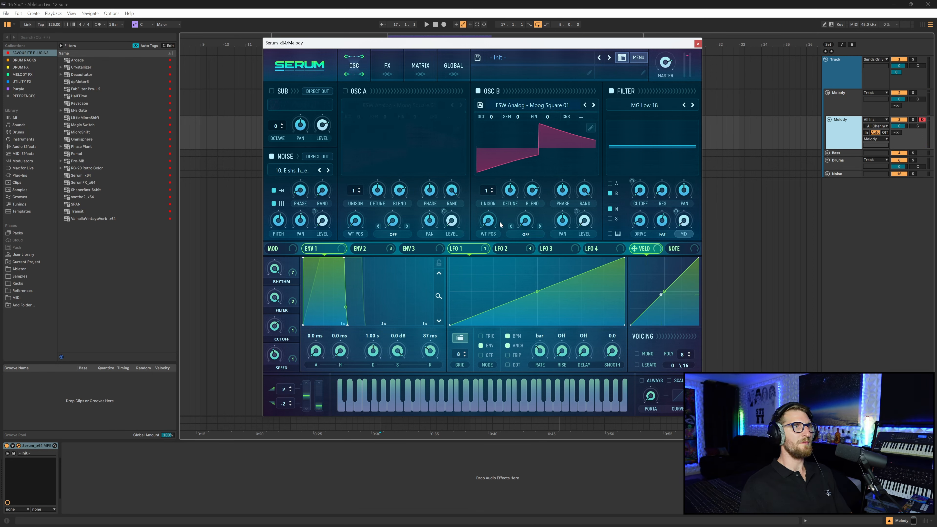
- Set oscillator B to 7 unison voices, adjust its detune and switch its wavetable to Basic Shapes
left_click_drag(486, 192, 493, 141)
left_click_drag(516, 195, 517, 193)
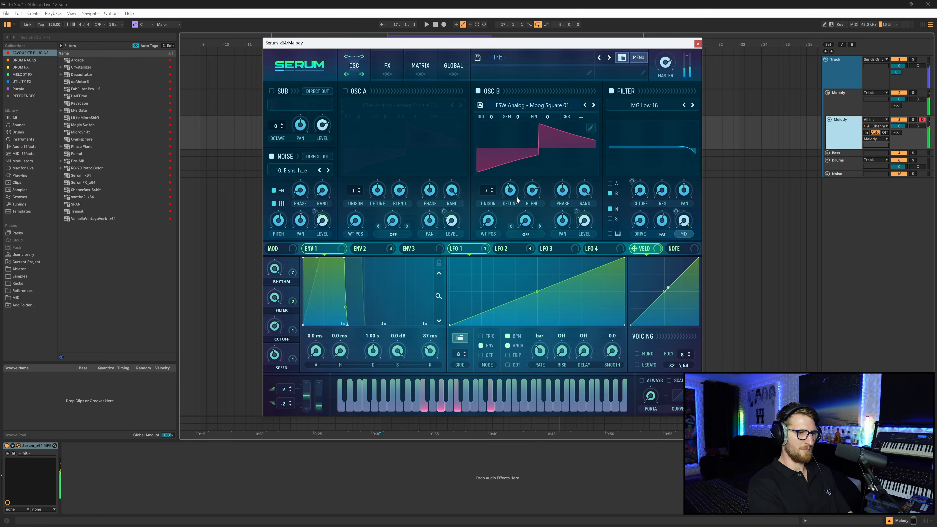
left_click(478, 91)
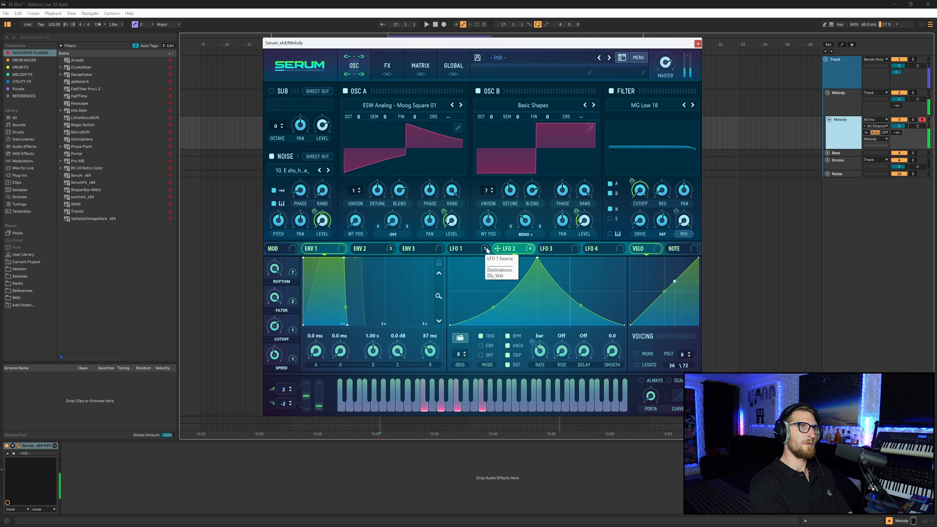
- Enable the Filter effect with the MG Low 6 type and modulate its cutoff with LFO 3
left_click(387, 67)
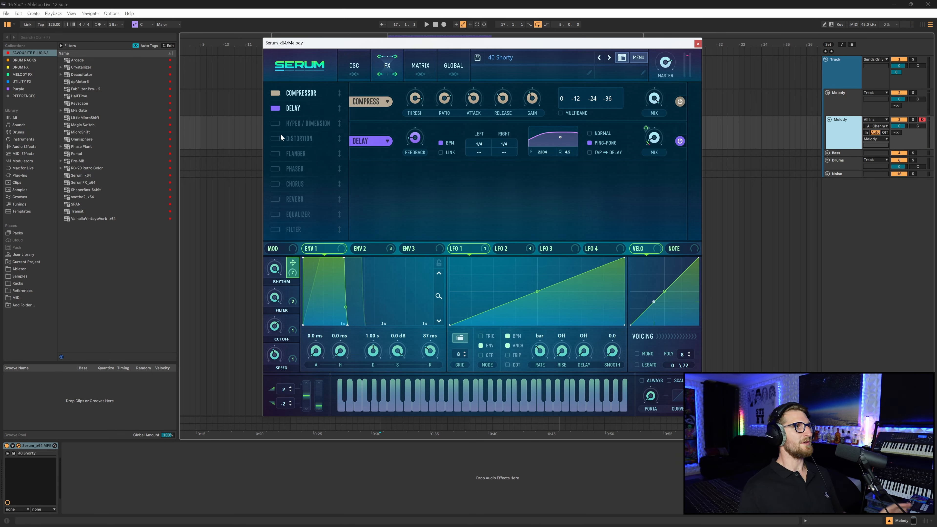
left_click(277, 230)
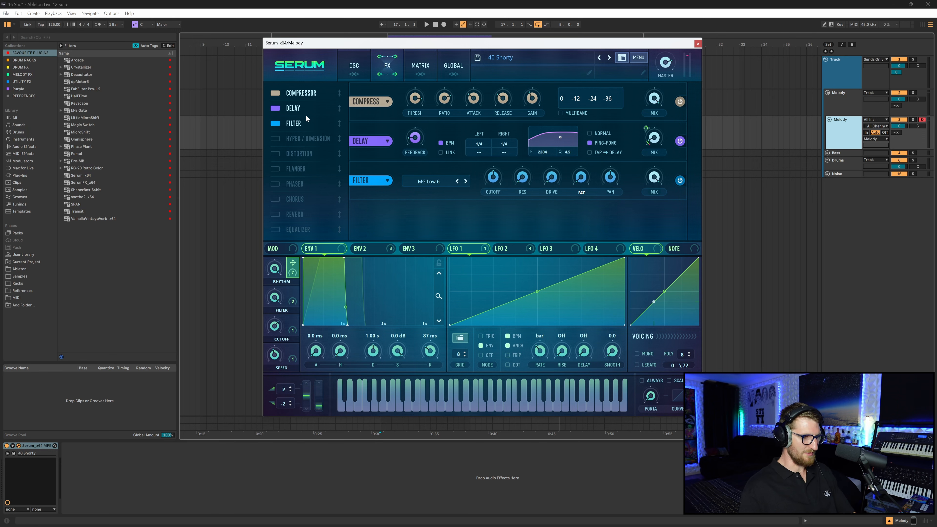
left_click(504, 253)
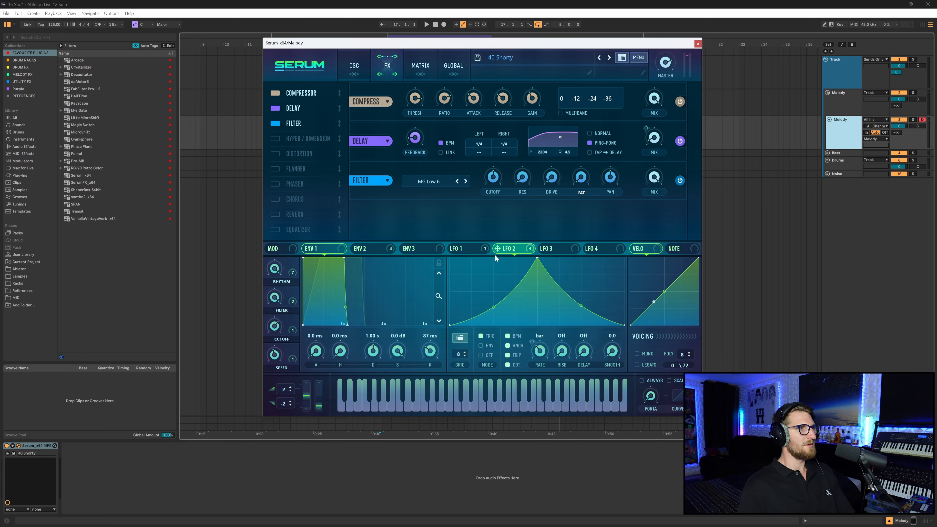
left_click(478, 251)
left_click(513, 250)
left_click(547, 250)
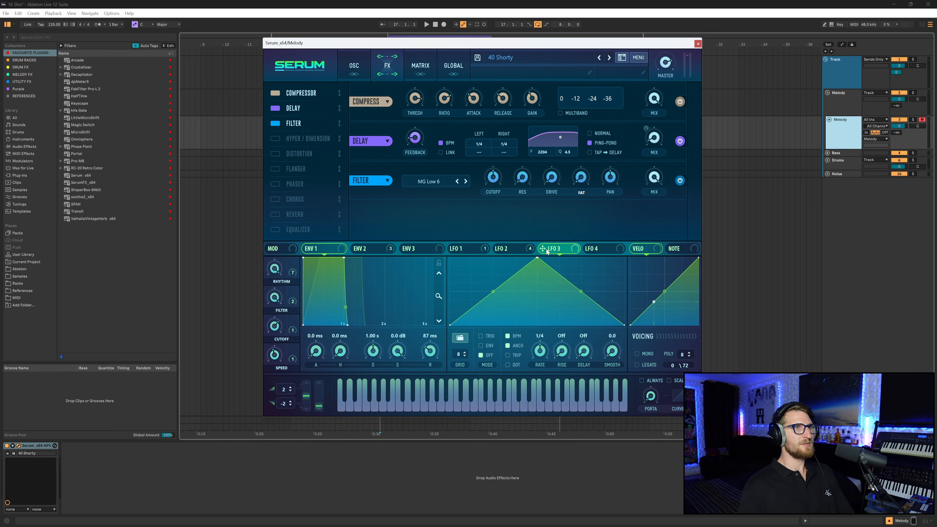
left_click(437, 181)
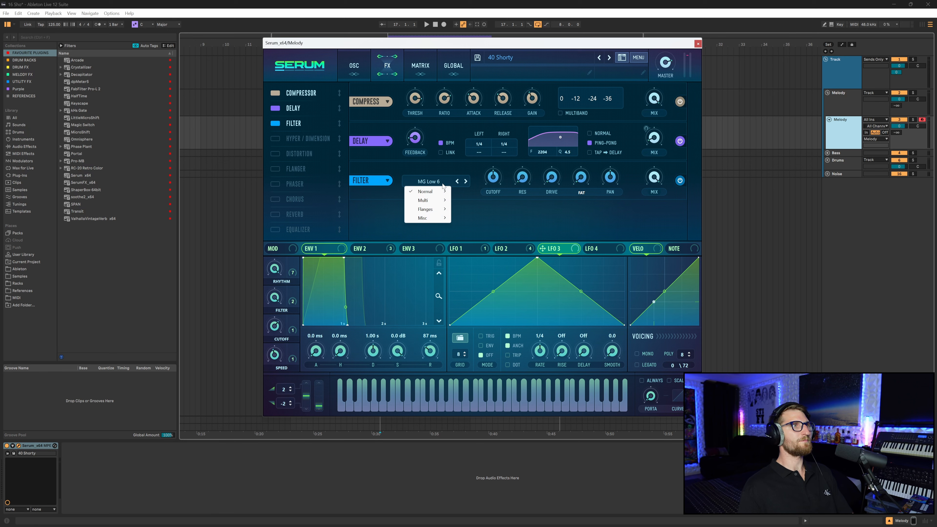
left_click(472, 200)
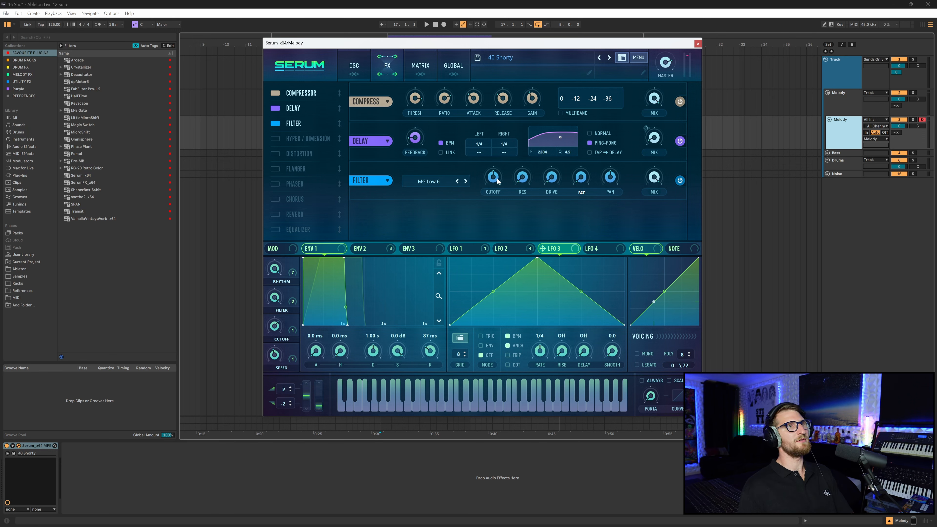
mouse_move(497, 180)
left_mouse_down()
mouse_move(501, 153)
mouse_move(506, 162)
mouse_move(492, 177)
mouse_move(486, 167)
left_mouse_up()
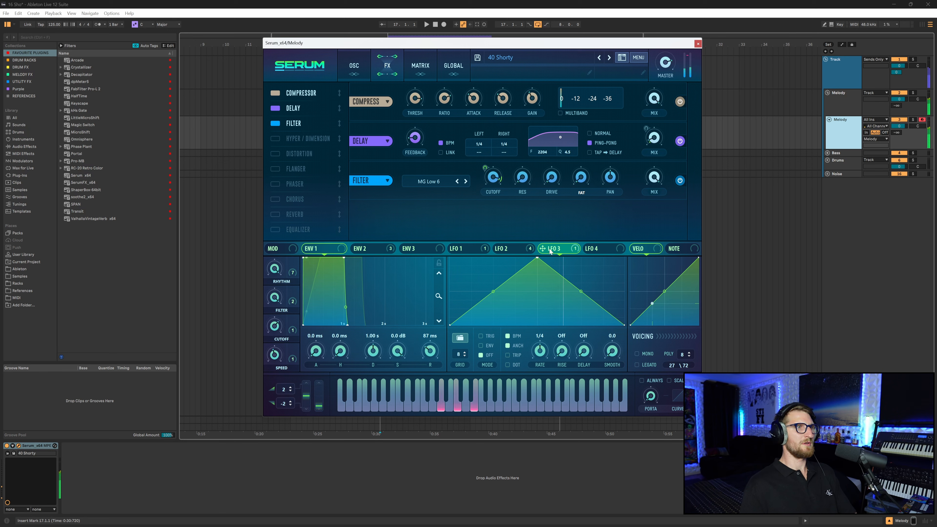
- Set LFO 3's rate to one bar and use it to modulate the high-band frequency of an added Equalizer low-pass
left_click_drag(540, 355, 539, 357)
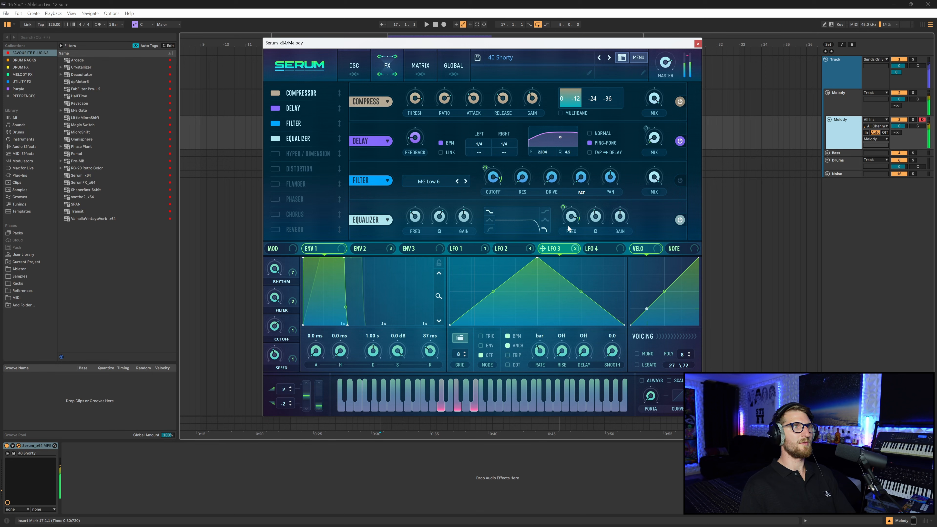
mouse_move(571, 220)
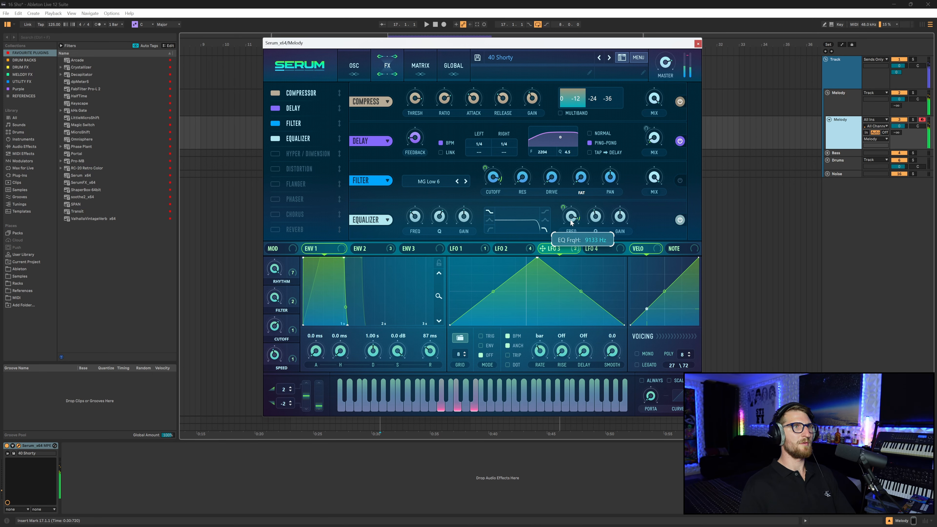
- Change the effects filter's type to Phs 36+ and lower its mix to about half
left_click(428, 182)
mouse_move(437, 203)
left_click(479, 386)
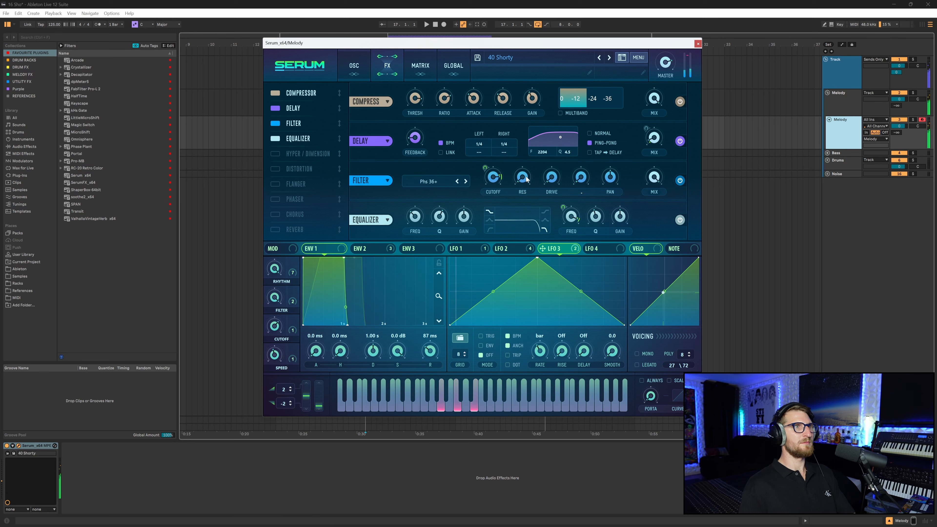
left_click_drag(658, 180, 649, 198)
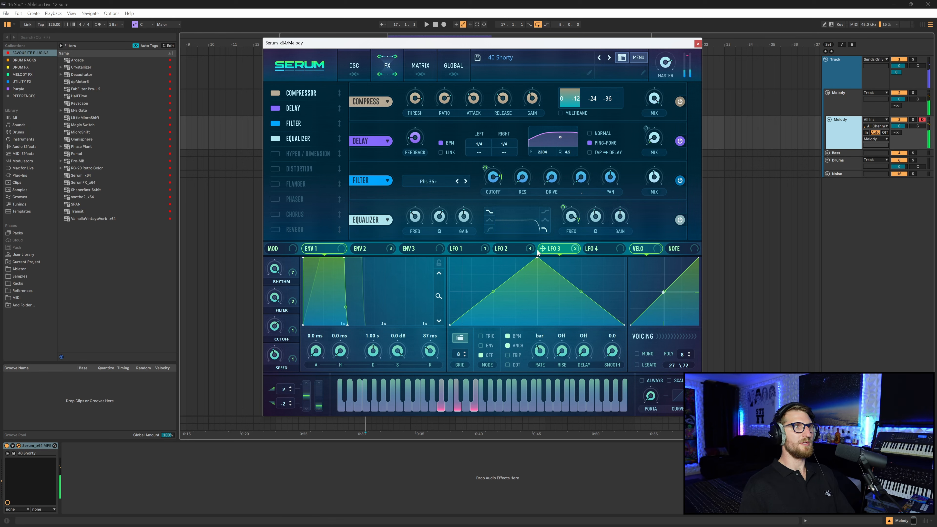
- Modulate the effects filter's cutoff with LFO 4, set to a 4 bar rate in Trig mode
mouse_move(542, 252)
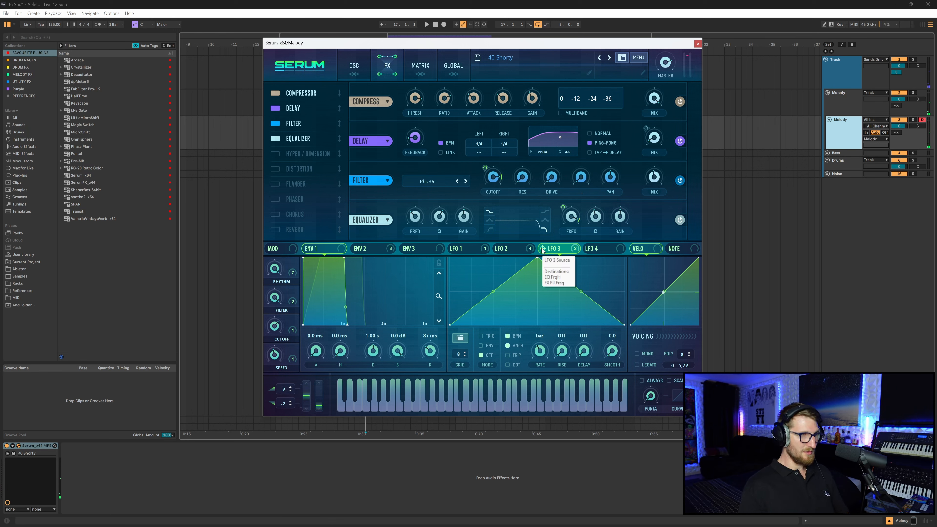
left_click(595, 251)
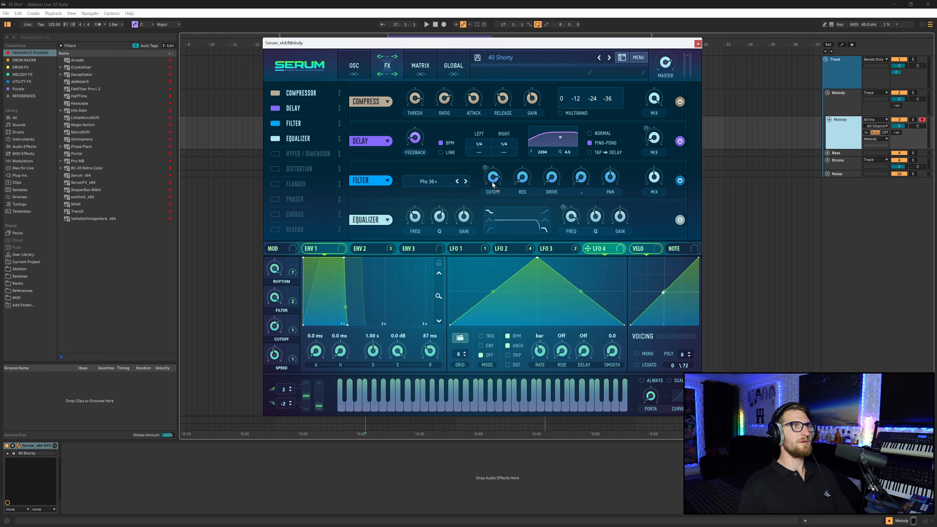
left_click_drag(493, 184, 486, 163)
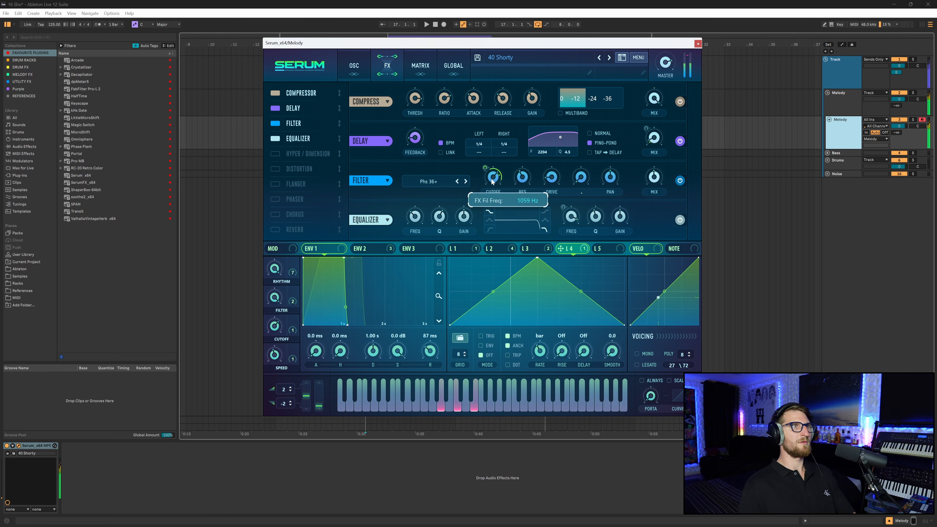
left_click_drag(540, 351, 541, 356)
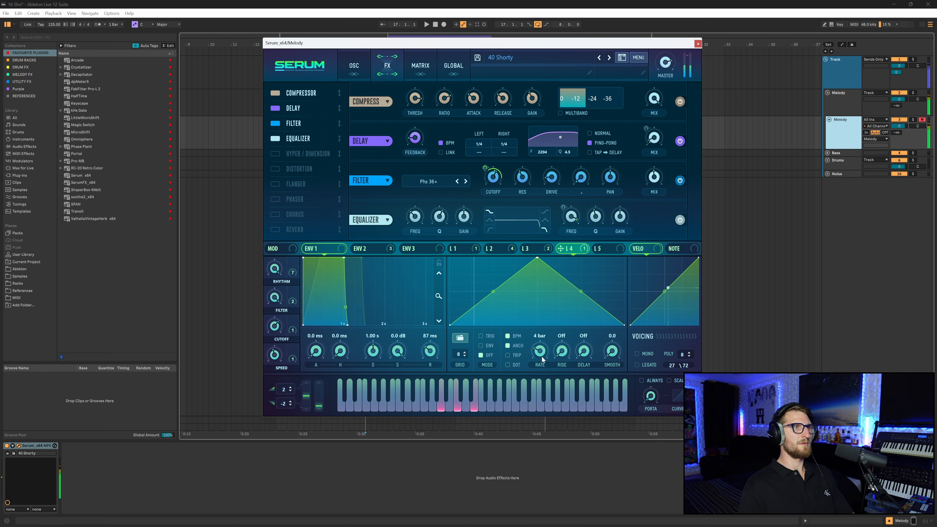
left_click(481, 336)
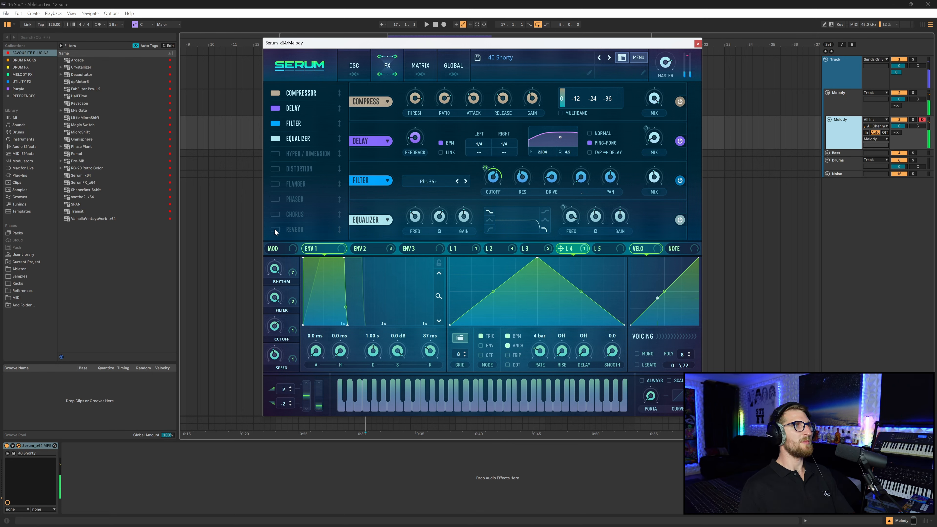
- Enable a Hall reverb after the Equalizer in the effects chain
left_click(275, 230)
left_click_drag(299, 229, 311, 151)
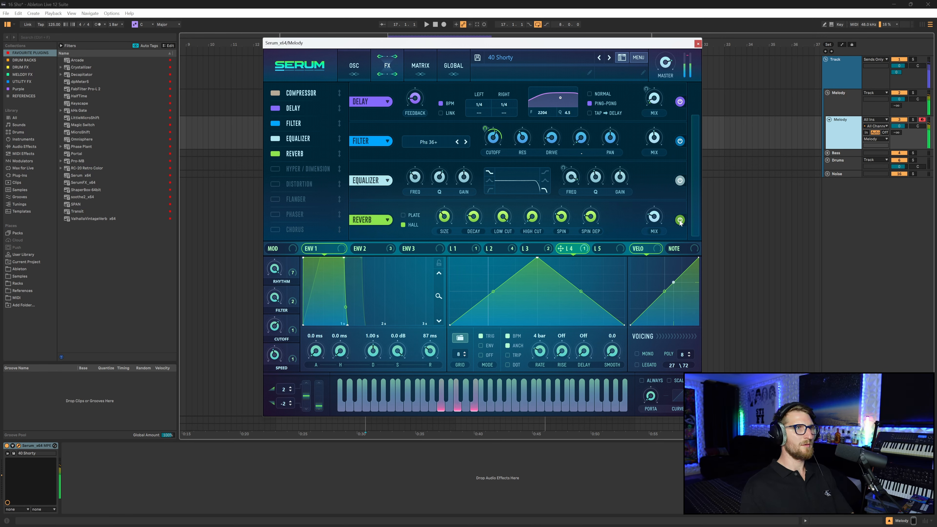
- Turn oscillators A and B back on
left_click(355, 65)
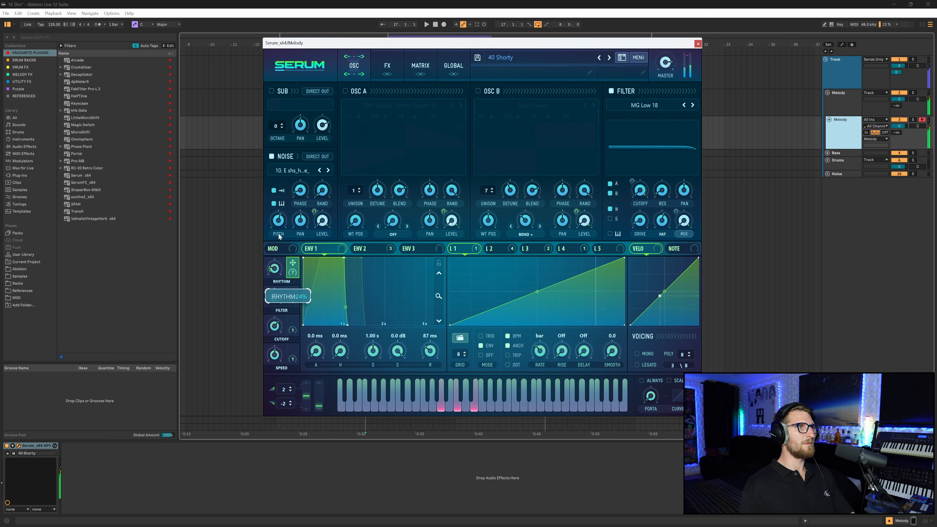
left_click(346, 91)
left_click(478, 91)
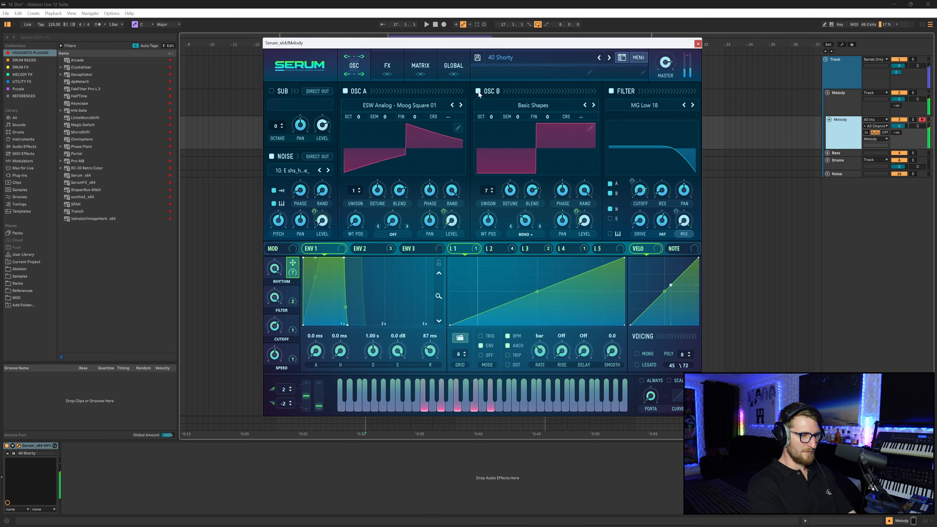
- Add an audio track above the Noise group and place the 74. Bhu 129BPM drum loop at bar 17
left_click(841, 164)
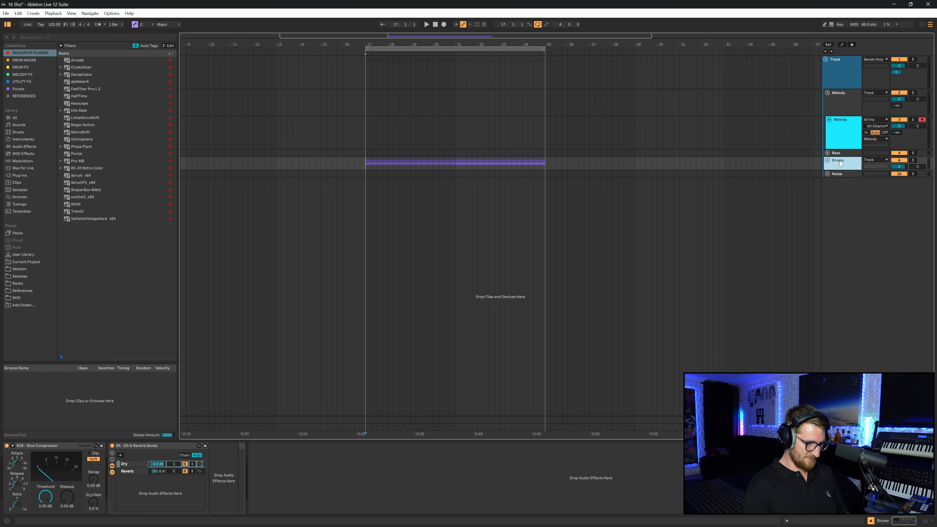
left_click(837, 174)
right_click(838, 177)
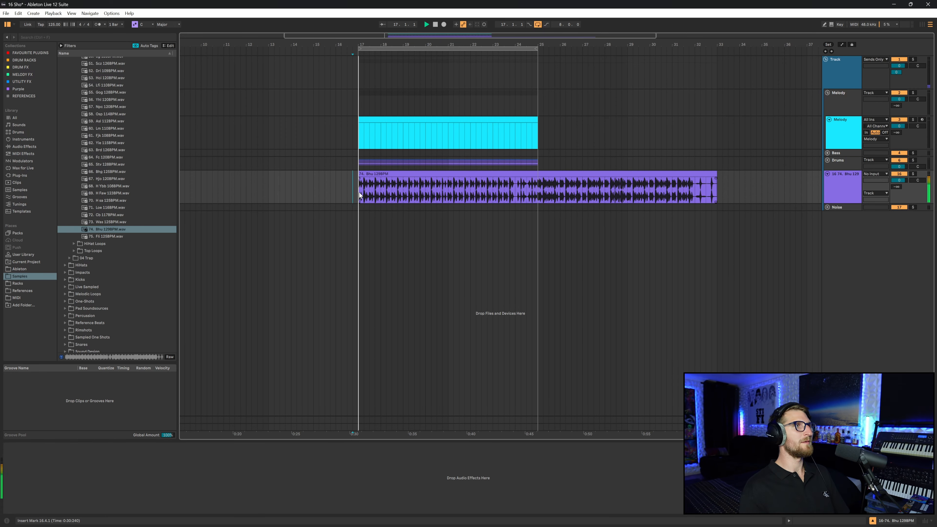
- Load Serum with the 63 Brockman preset on a track in the Bass group and close the plug-in window
left_click(844, 175)
left_click(843, 126)
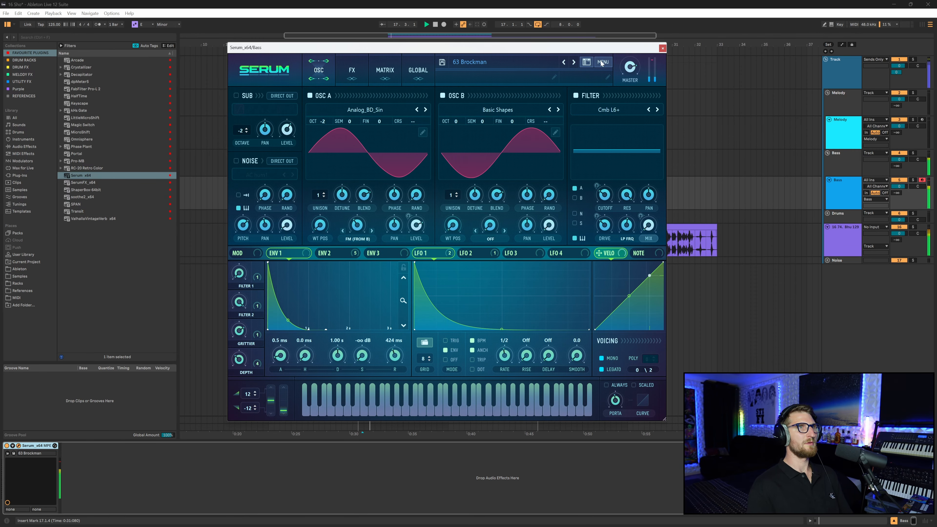
left_click(663, 48)
- Complete the eight-bar F minor bassline in the bass clip, extending the pattern with further Db2 and higher notes
left_click_drag(271, 401, 284, 402)
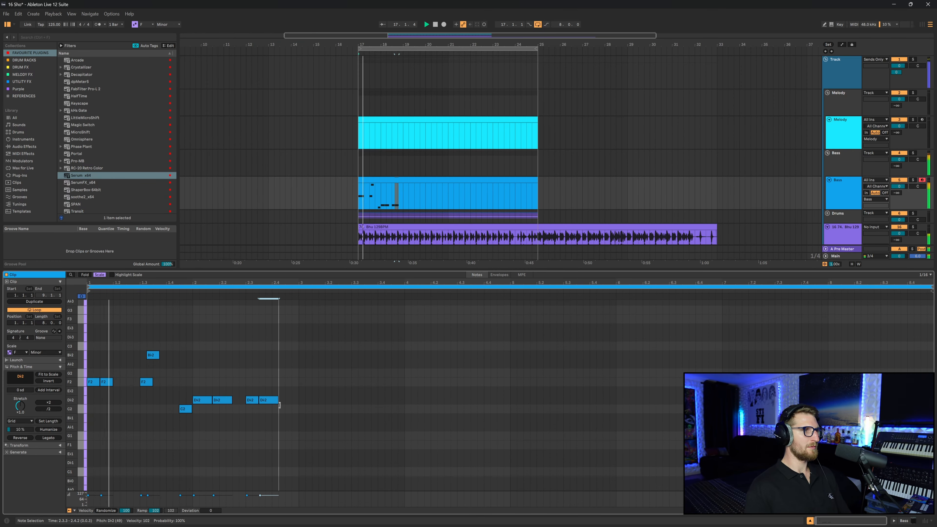
left_click(270, 417)
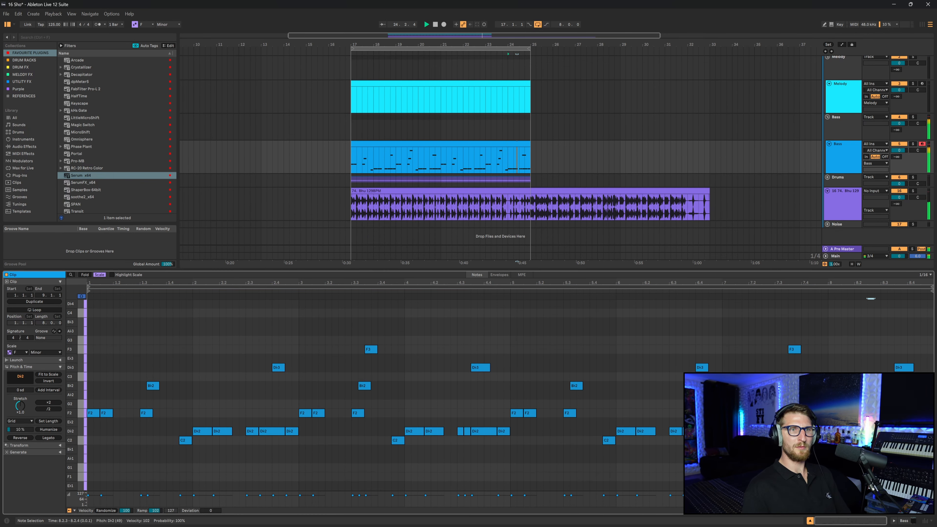
left_click(881, 445)
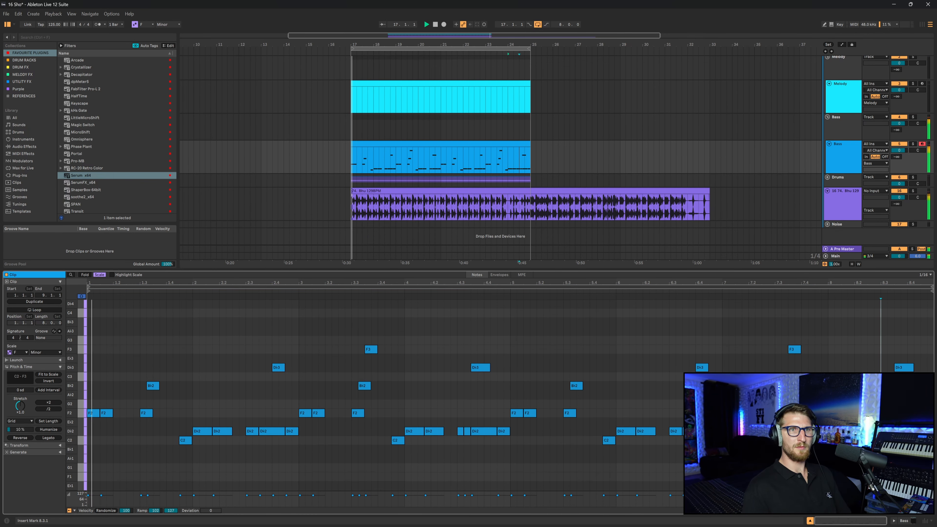
- Copy the eight-bar bass clip onto the melody track at bar 17 and rename that track Pad
key("shift+Tab")
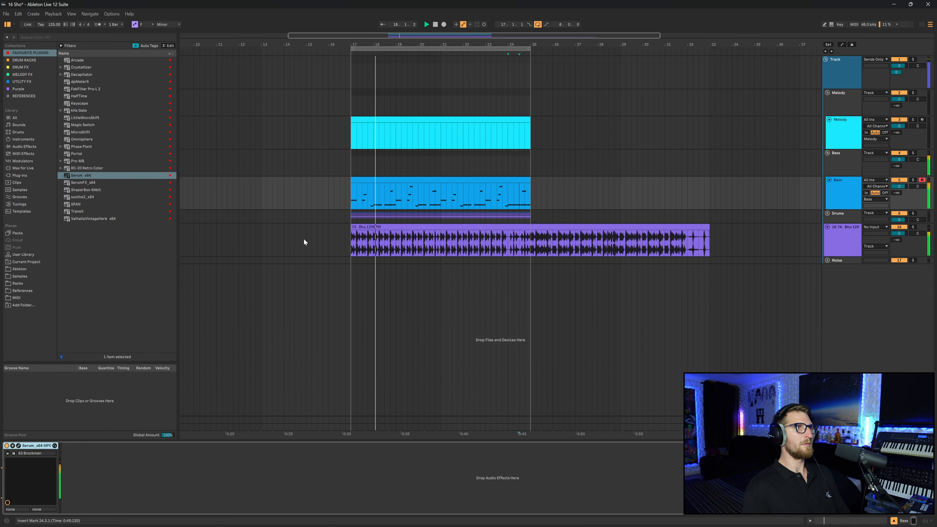
left_click(351, 190)
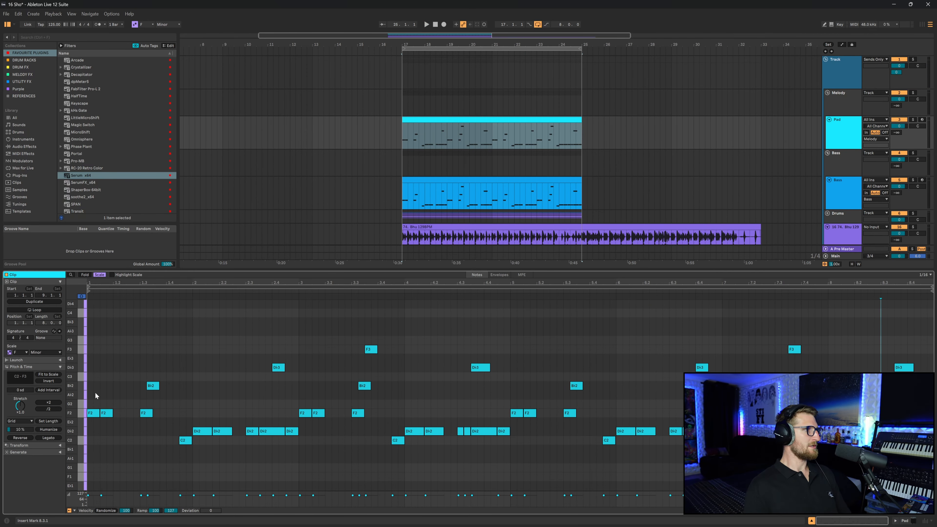
- Stack Ab2, C3 and F3 above the opening F2 note, build chords across the Pad clip and play it back
left_click_drag(98, 413, 114, 395)
left_click_drag(115, 395, 115, 377)
left_click_drag(116, 377, 116, 350)
key("space")
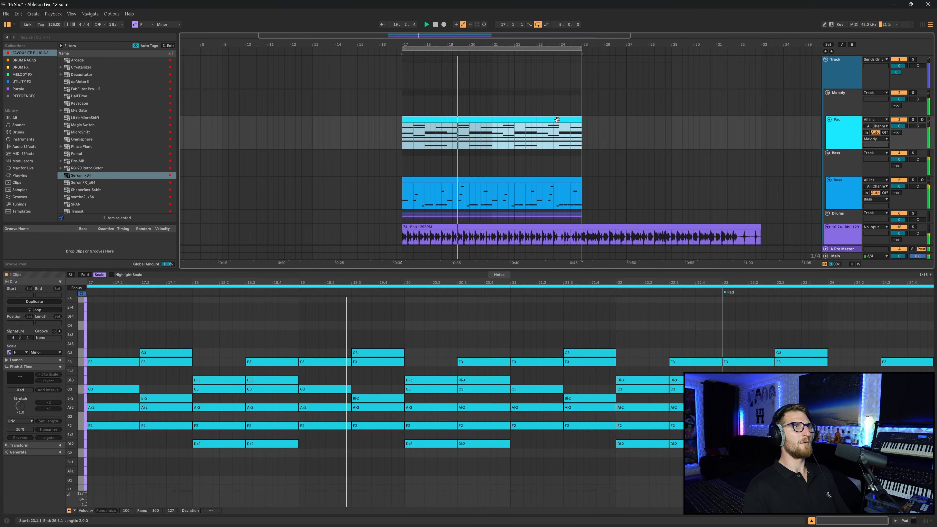
- Load Serum with the 40 Shorty preset on the Pad track and close the plug-in window
left_click(404, 136)
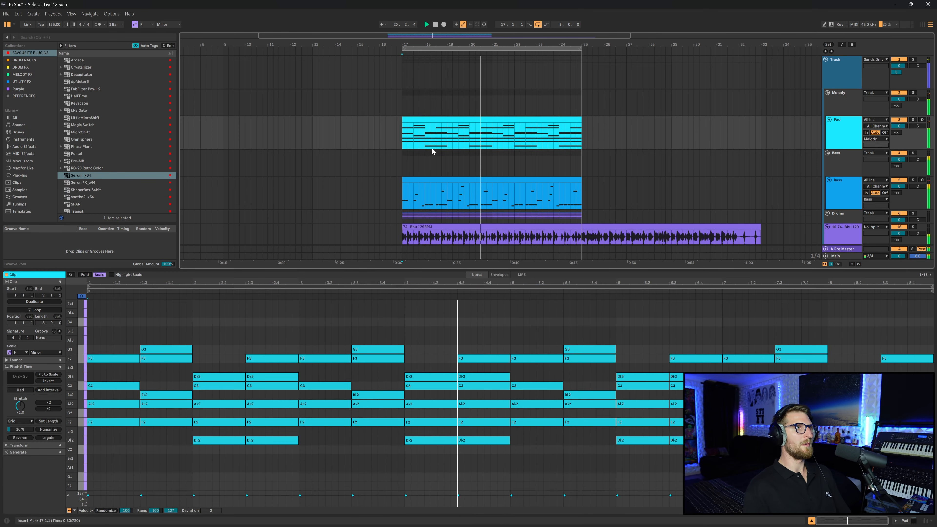
left_click(910, 520)
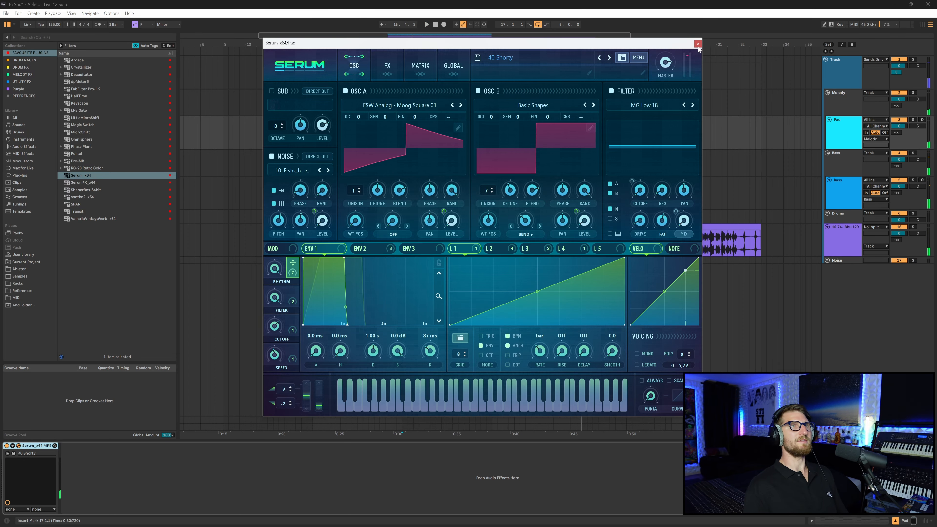
left_click(698, 43)
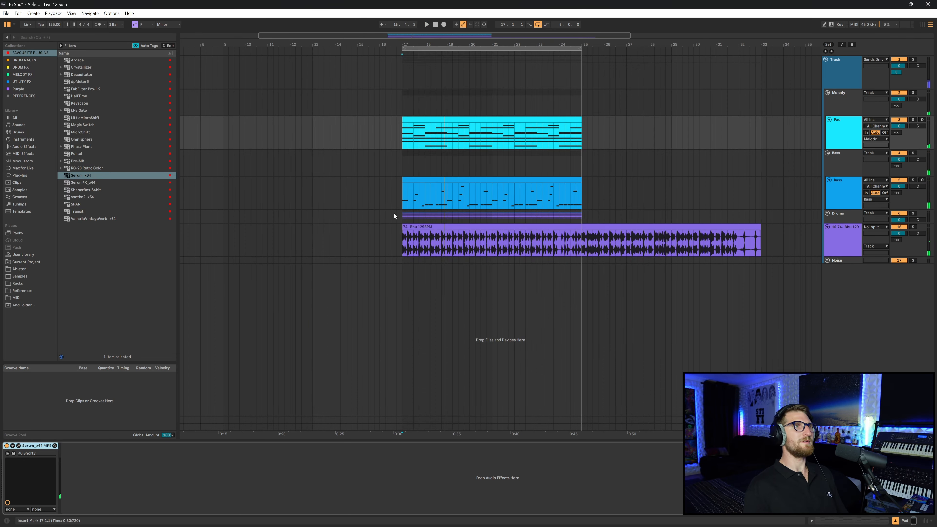
- Copy the Pad track's SPEED automation from bars 21–25 back to bars 17–21 and play it from bar 17
key("a")
left_click(444, 144)
scroll(442, 149, "up", 3)
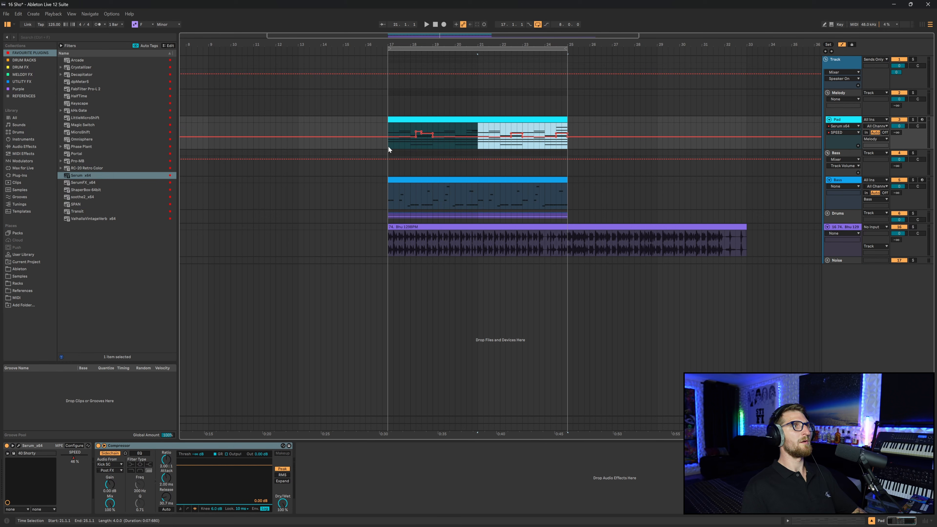
left_click(389, 147)
key("ctrl+v")
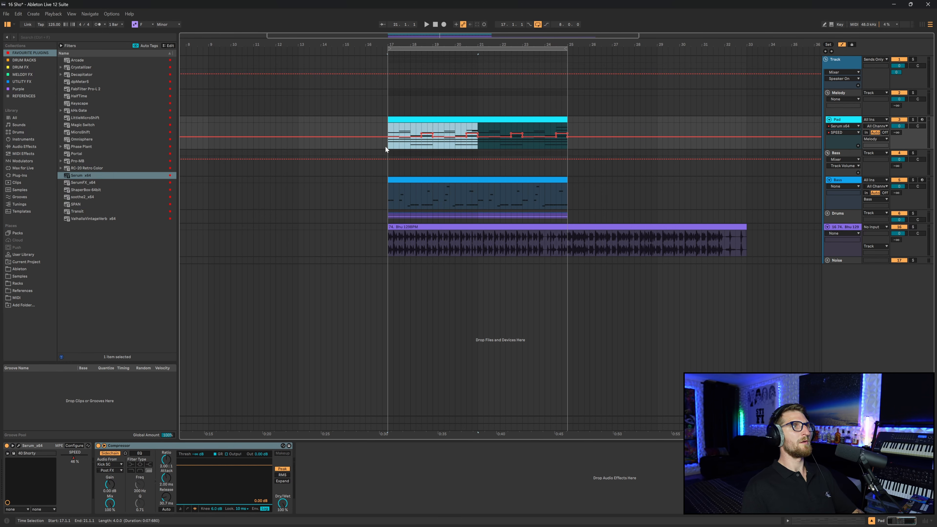
left_click(386, 147)
key("space")
key("a")
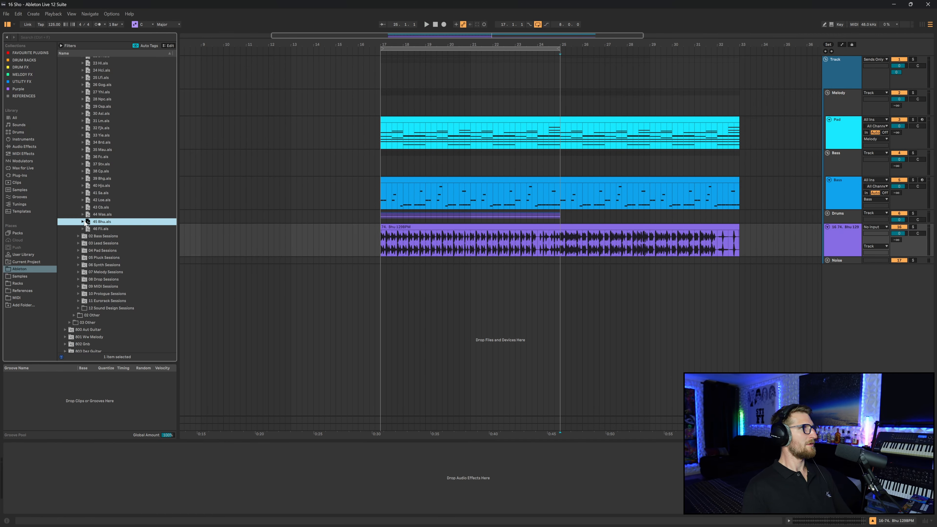
- Import the Drums and FX groups from the 45 Bhu.als session into the arrangement below the Bass group
left_click(83, 222)
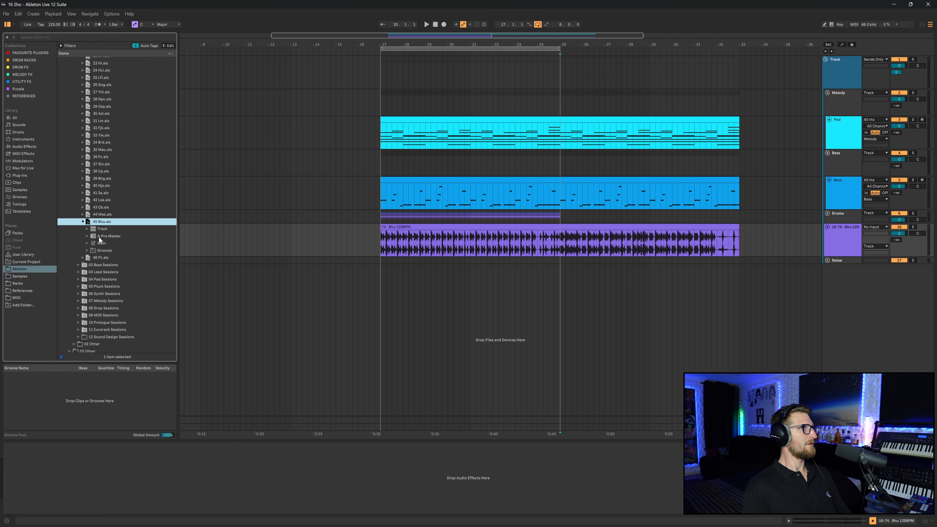
left_click(87, 229)
left_click(104, 250)
left_click(106, 256, "shift")
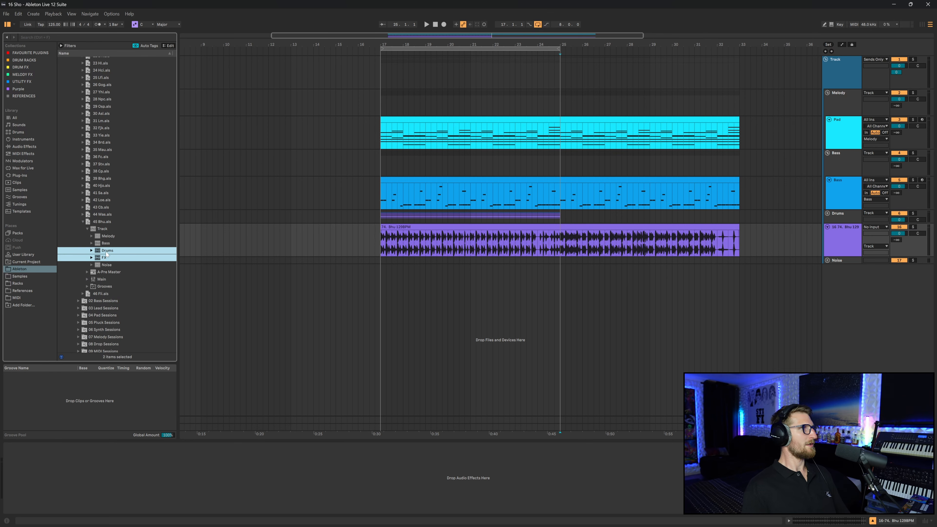
left_click_drag(215, 243, 843, 215)
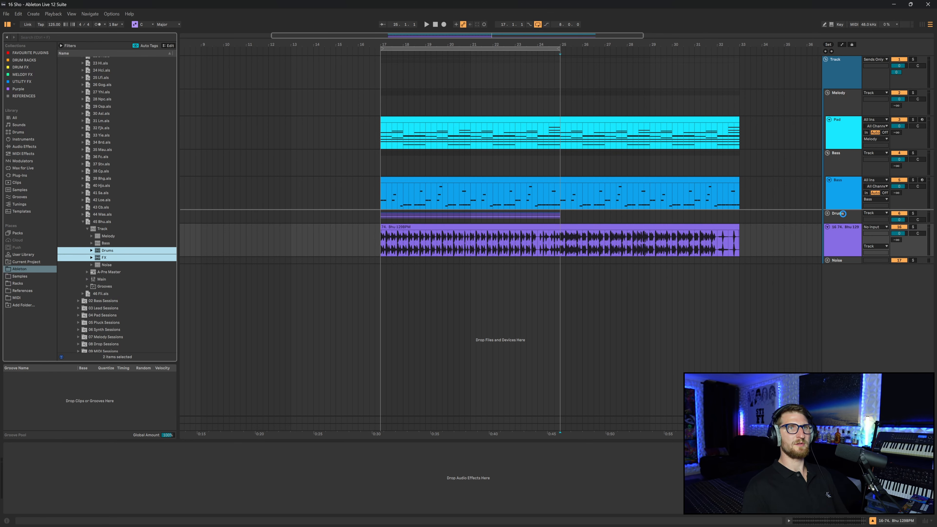
- Collapse the imported Drums group and delete the old Drums group together with its audio drum loop track
scroll(834, 222, "up", 7)
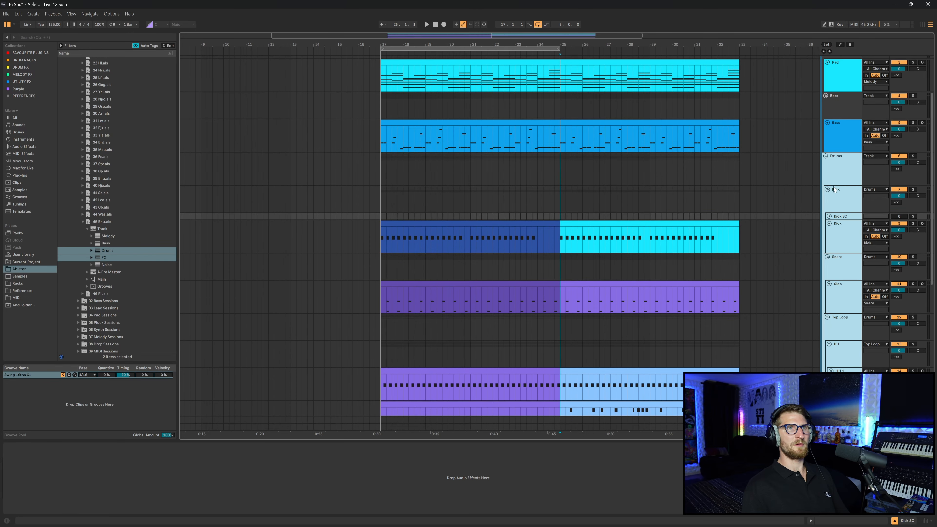
left_click(826, 156)
left_click(838, 263)
left_click(840, 252)
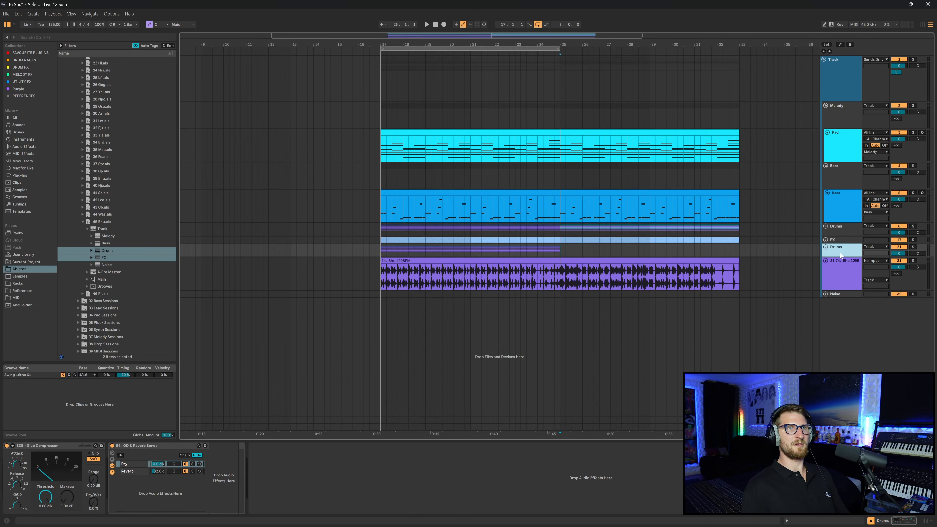
left_click(843, 274, "shift")
key("Delete")
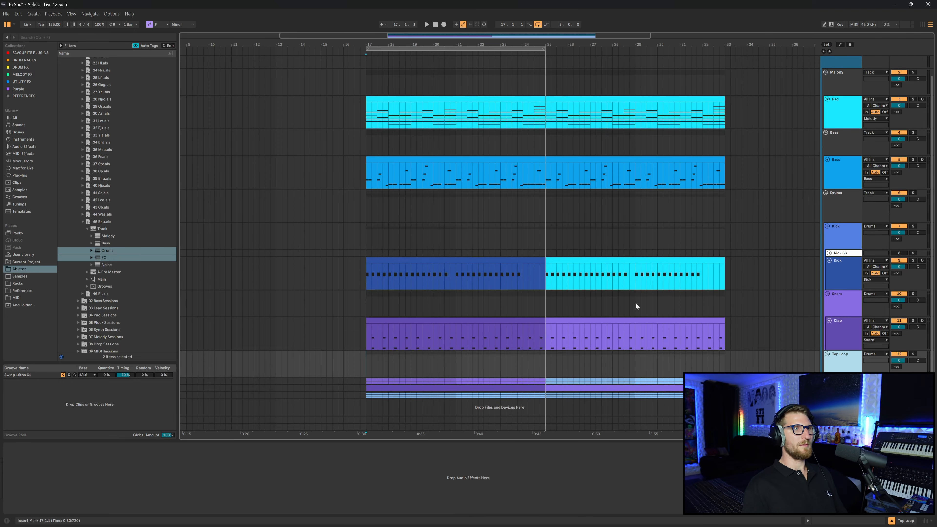
- Deactivate the HH 1 hi-hat clip at bars 17–25 and play the arrangement from bar 17
scroll(498, 236, "down", 2)
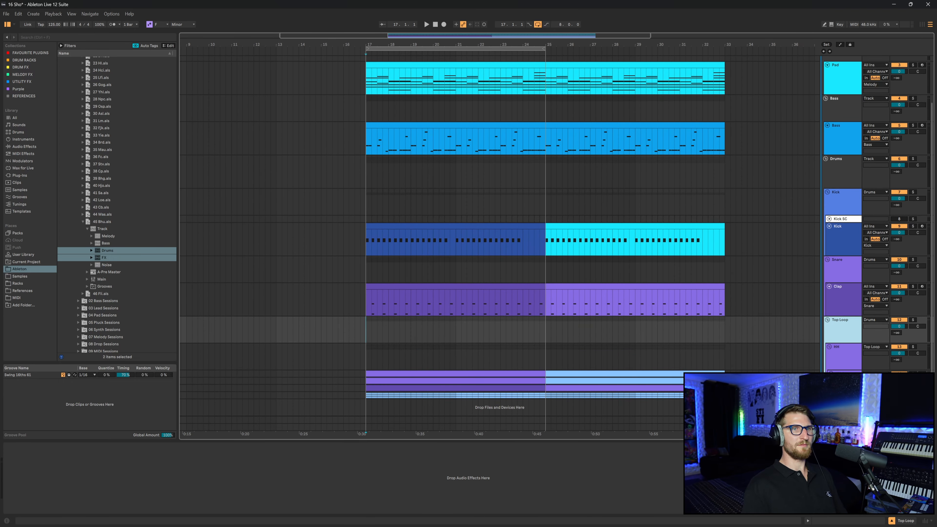
scroll(498, 236, "down", 2)
scroll(416, 305, "down", 2)
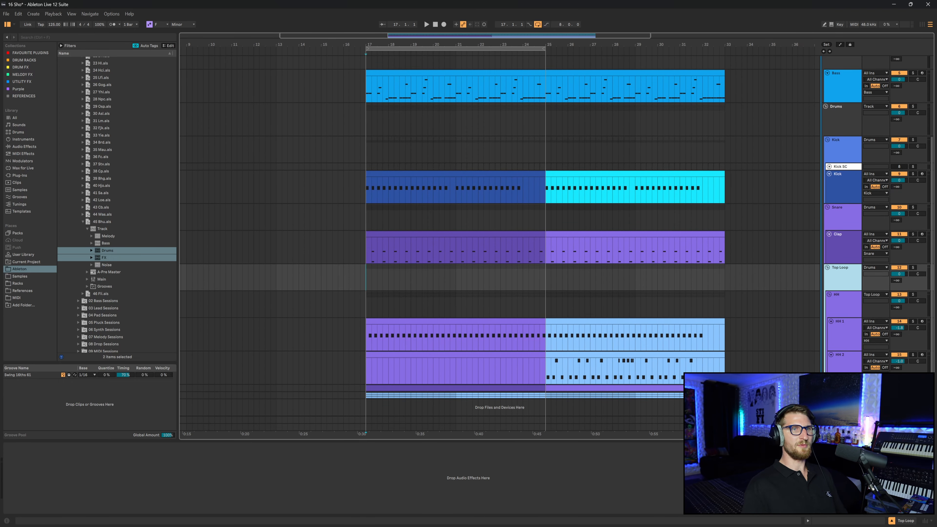
scroll(416, 304, "down", 2)
left_click(440, 293)
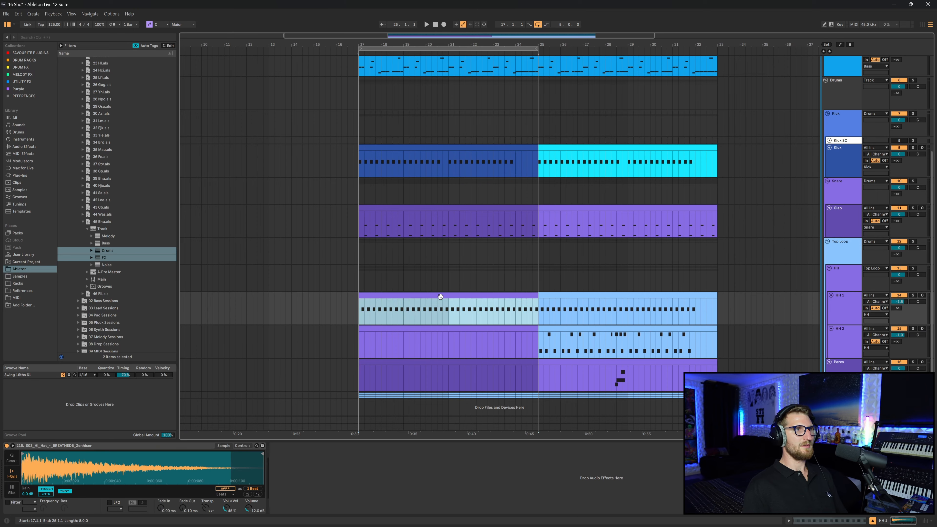
left_click(359, 225)
key("space")
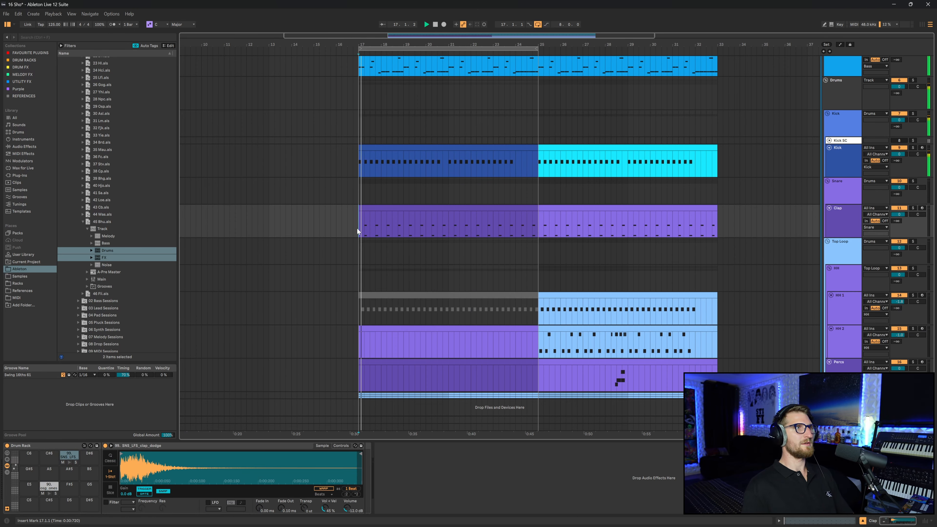
scroll(361, 231, "up", 2)
scroll(364, 233, "up", 2)
scroll(362, 237, "up", 2)
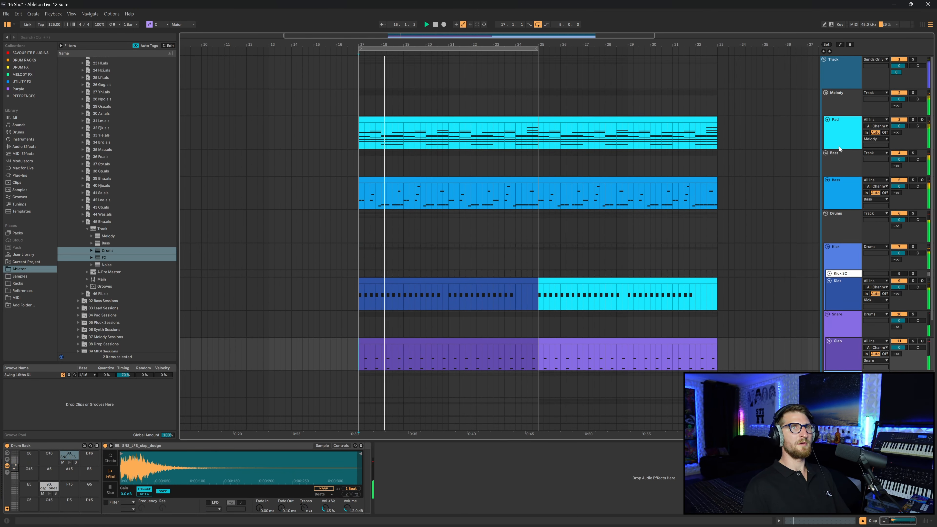
- Duplicate the Pad track, keeping the chords at bars 17–25 on the first copy and bars 25–33 on the second, and consolidate both clips
left_click(840, 146)
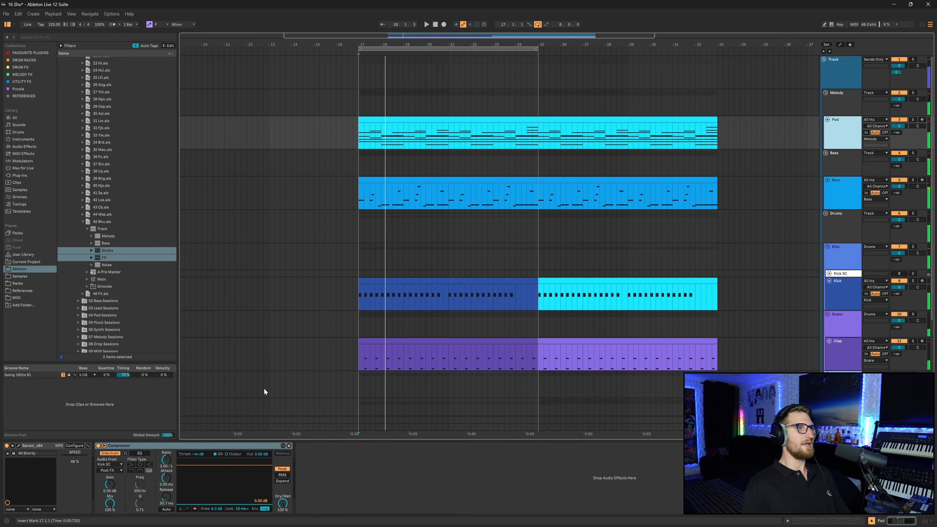
left_click(493, 119)
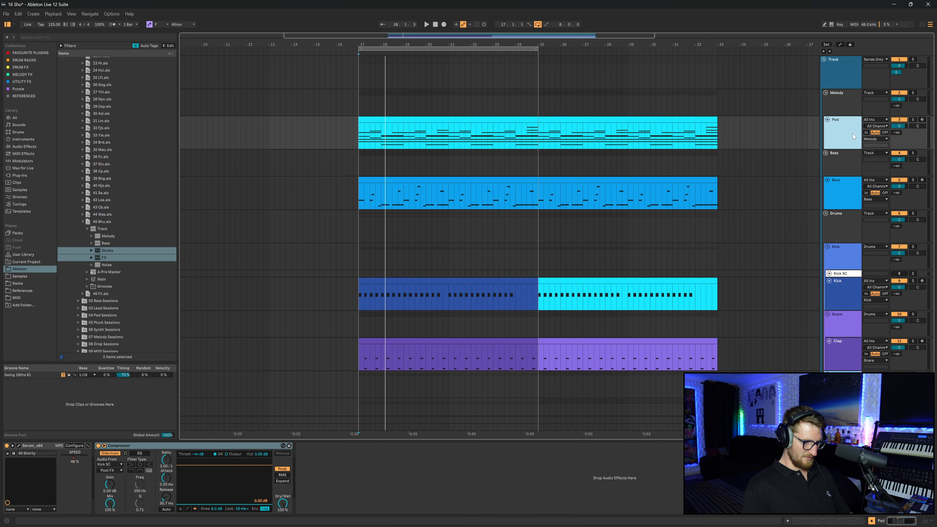
key("ctrl+d")
left_click(598, 127)
key("Delete")
left_click(520, 159)
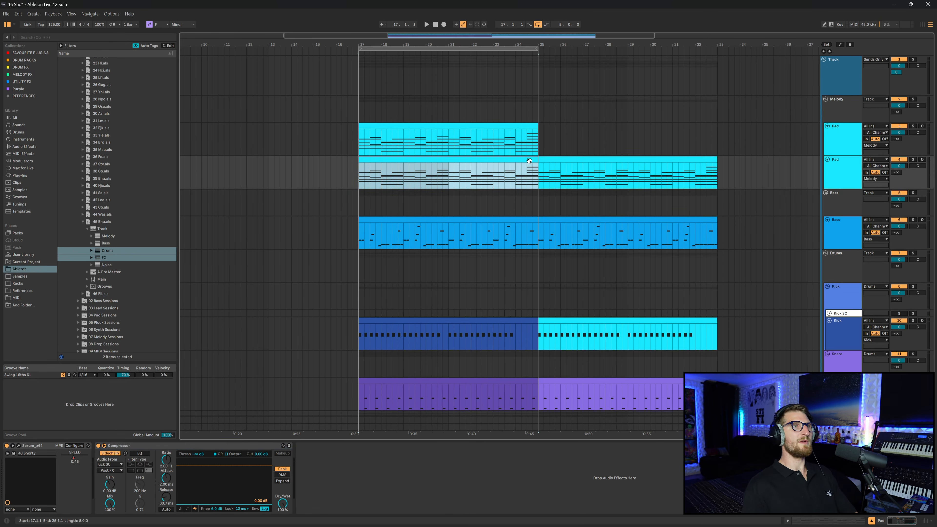
key("Delete")
left_click(522, 127)
key("ctrl+j")
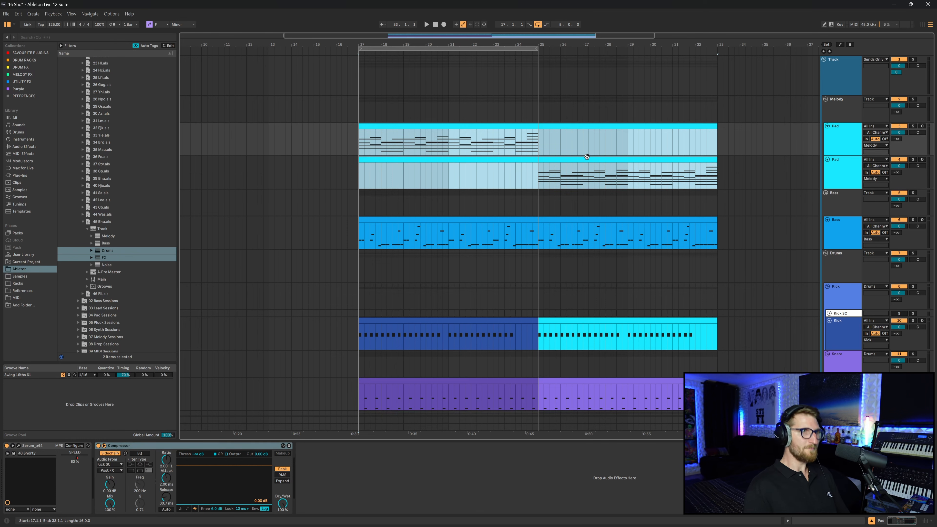
- Open Serum on the first Pad track, play from bar 17 and set the track's volume to -0.3
left_click(357, 147)
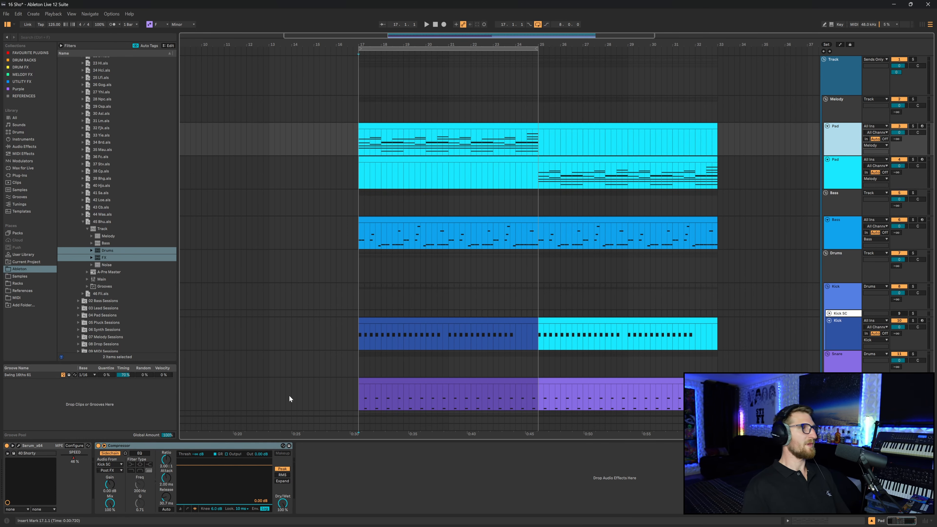
left_click(19, 446)
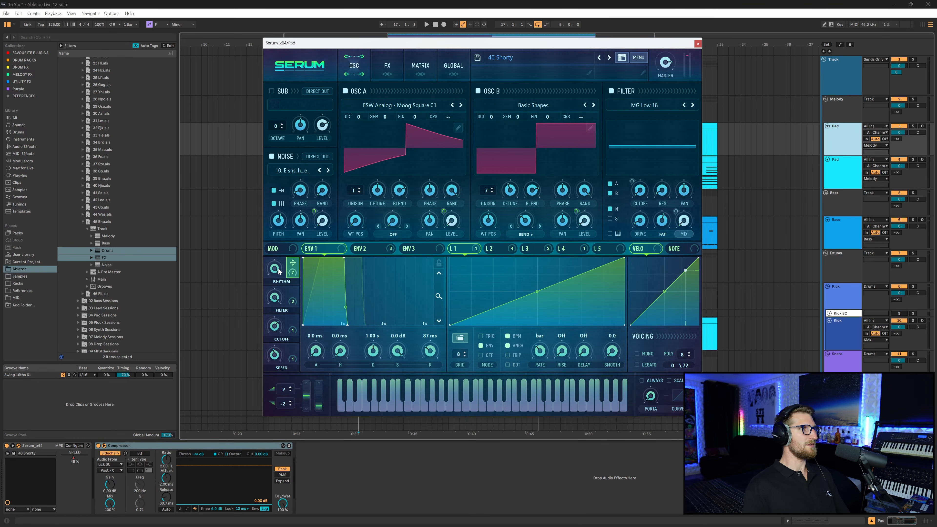
left_click_drag(279, 272, 273, 297)
key("space")
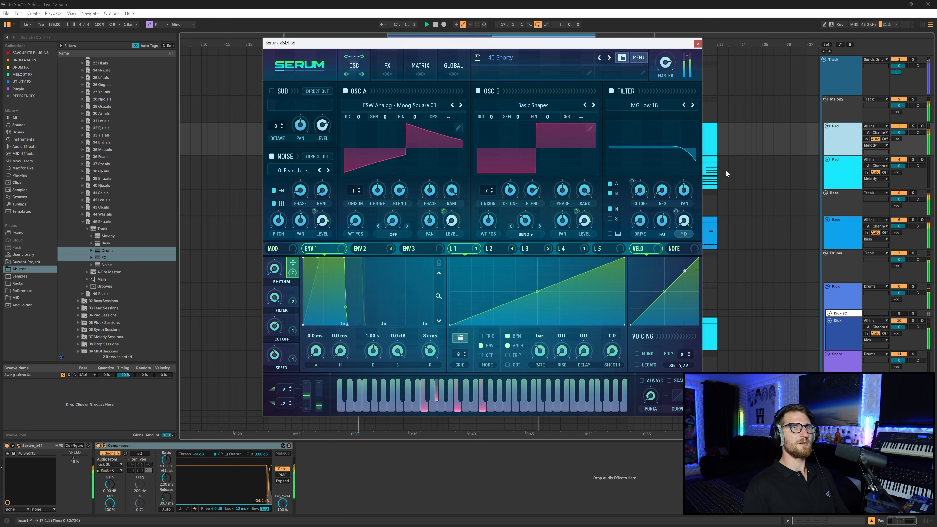
left_click_drag(899, 133, 899, 136)
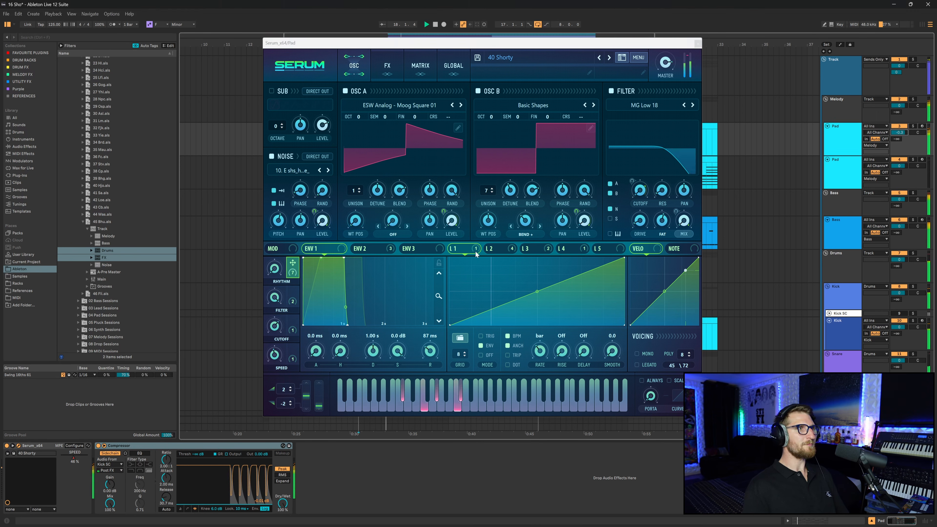
- Switch off oscillators A and B in the first Pad track's Serum patch
left_click(345, 91)
left_click(478, 91)
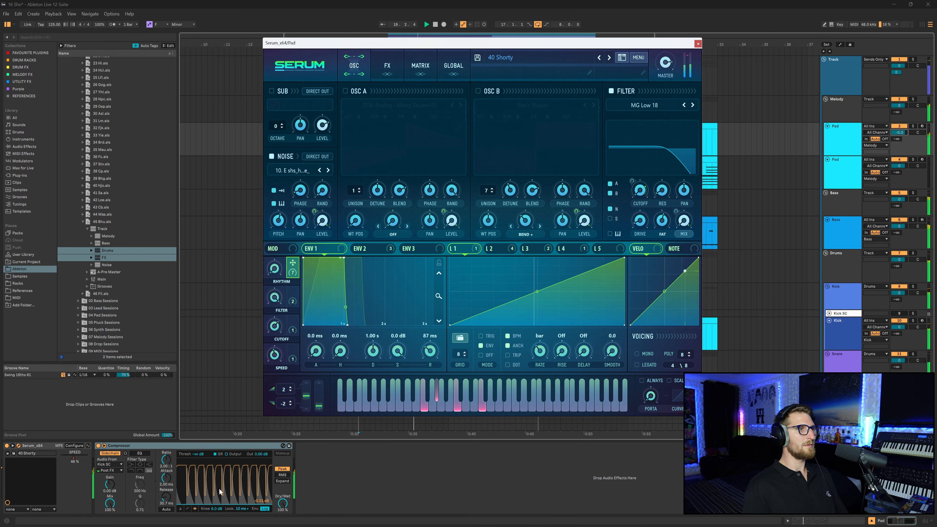
left_click(262, 474)
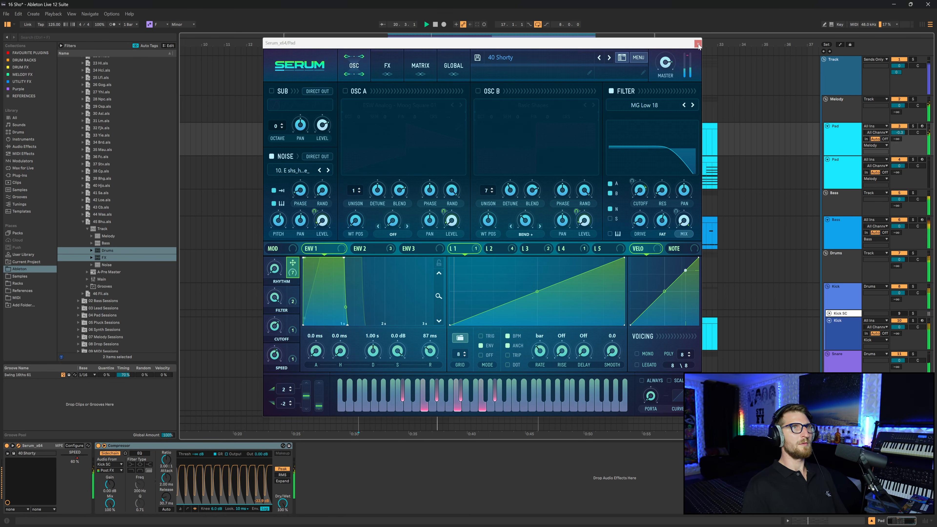
- Duplicate the Bass track, deactivating bars 25–33 on the first copy and bars 17–25 on the second
left_click(840, 230)
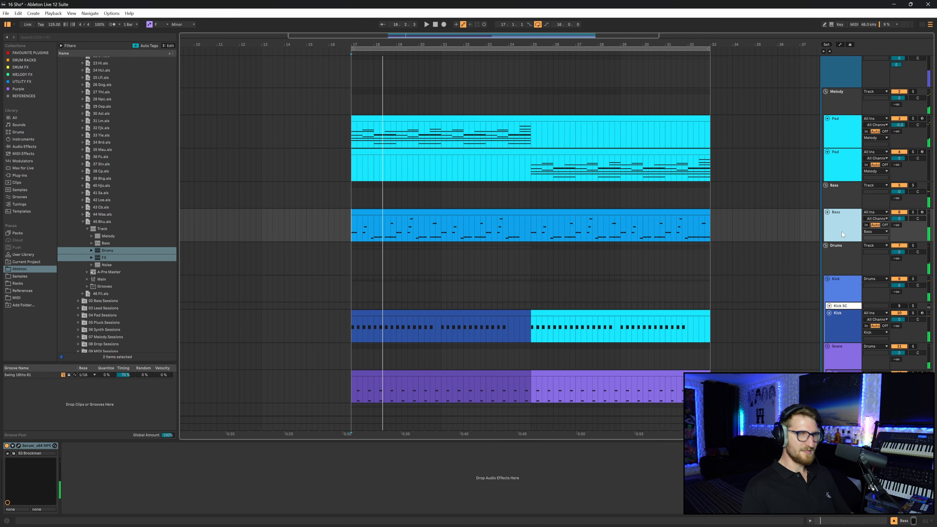
key("ctrl+d")
left_click_drag(528, 230, 744, 226)
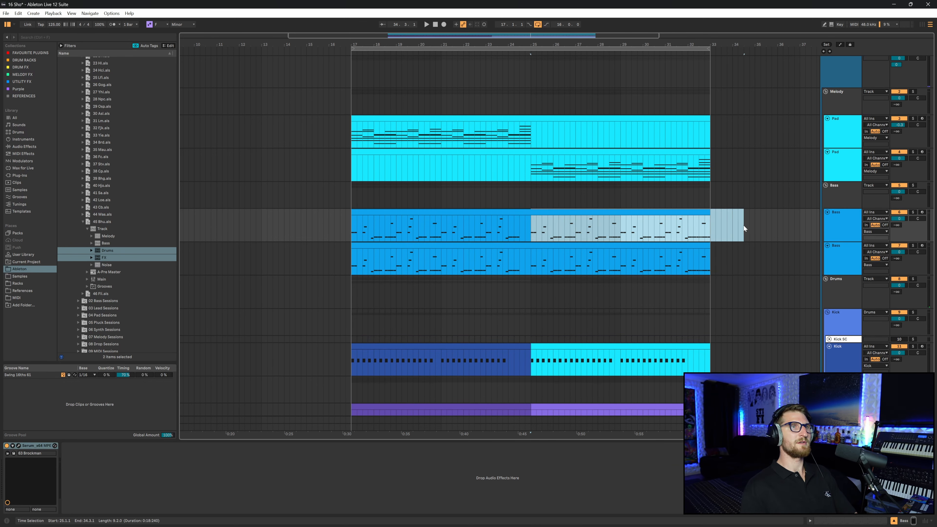
left_click_drag(532, 259, 350, 255)
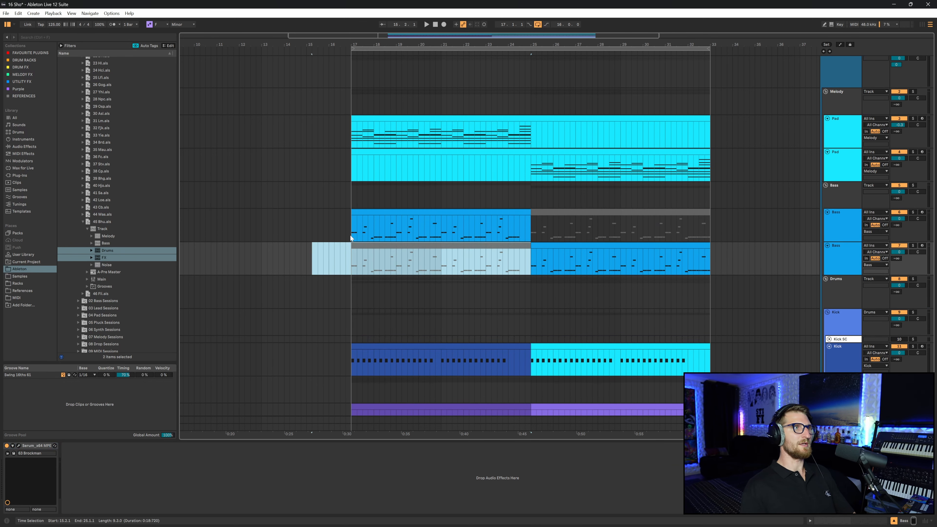
key("0")
- Add a low-pass Auto Filter at 12.0 kHz after Serum on the first Bass track
left_click(866, 226)
left_click(867, 226)
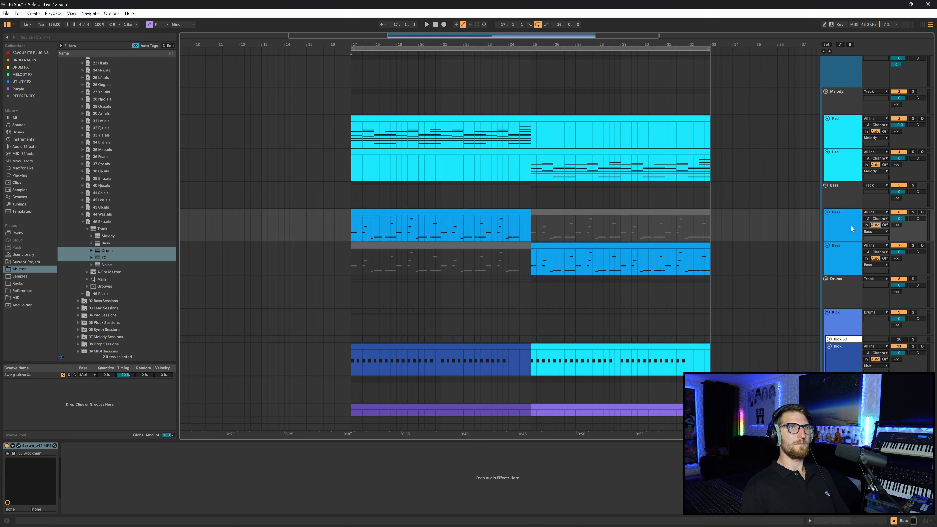
left_click(372, 463)
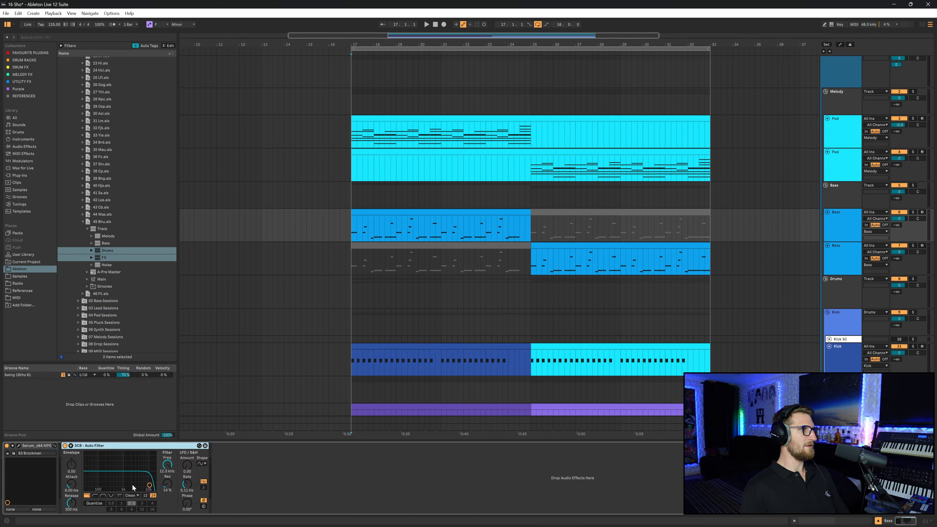
- Record an Arcade vocal part with the Personal Space kit on the Vocal track from bar 25 and close the plug-in window
key("space")
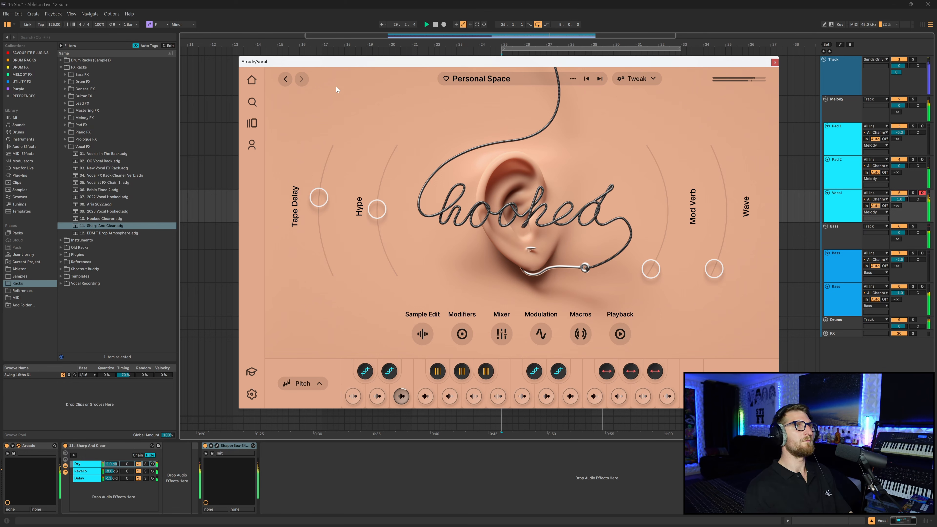
left_click(445, 25)
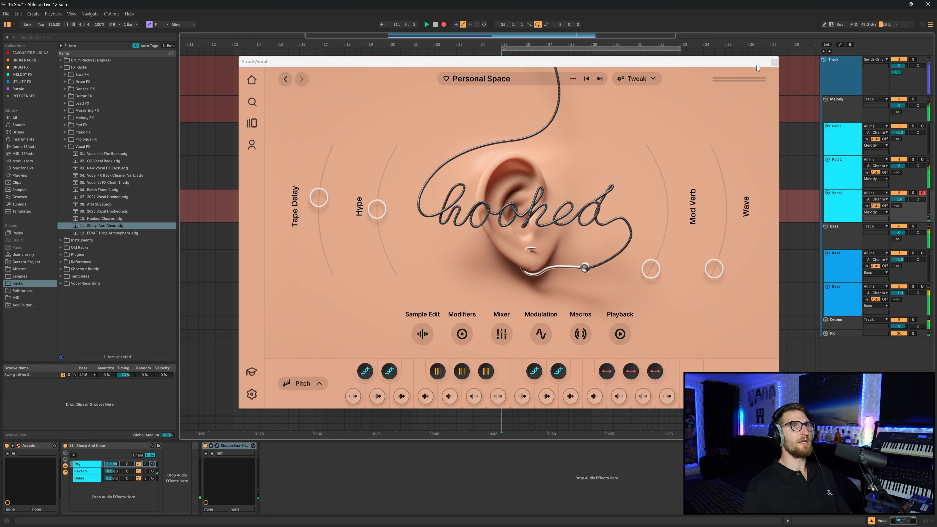
left_click(774, 62)
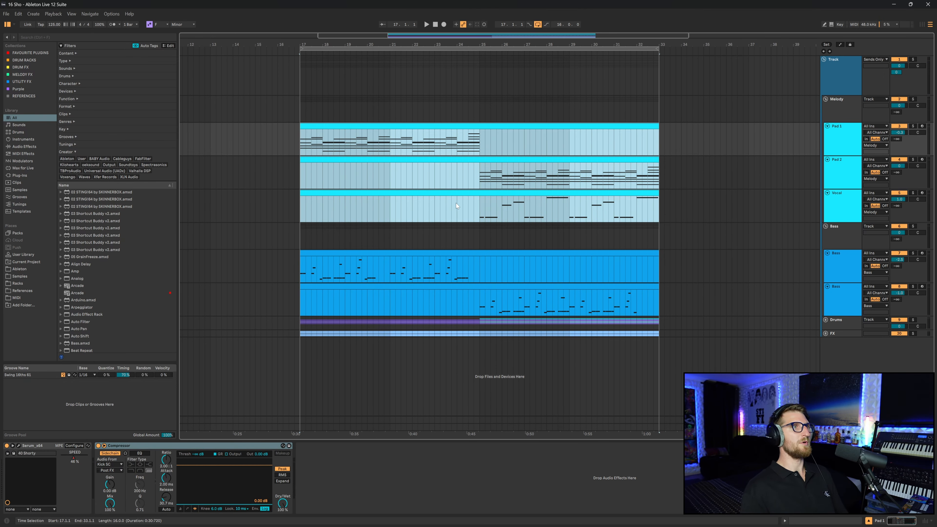
- Duplicate the Vocal track
left_click(440, 209)
left_click_drag(390, 211, 440, 209)
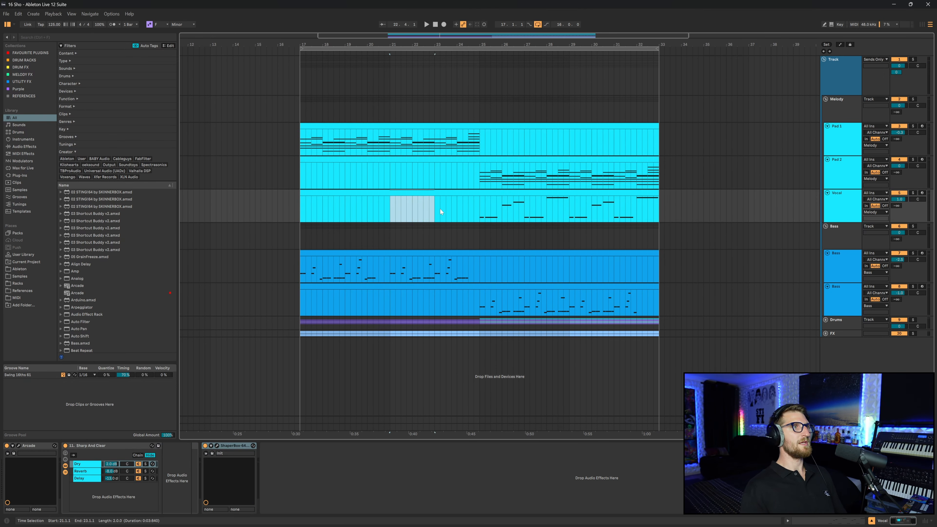
left_click(847, 204)
key("ctrl+d")
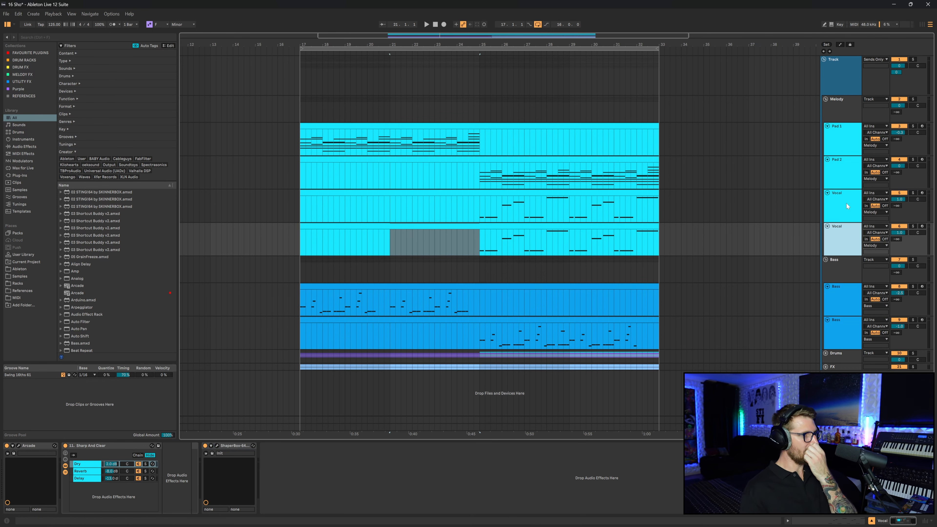
- On the duplicated Vocal track, place the vocal phrase in bars 21–25 and delete the notes from bar 25 onward
mouse_move(481, 242)
left_mouse_down()
mouse_move(508, 243)
mouse_move(467, 231)
left_mouse_up()
left_click(574, 226)
key("Delete")
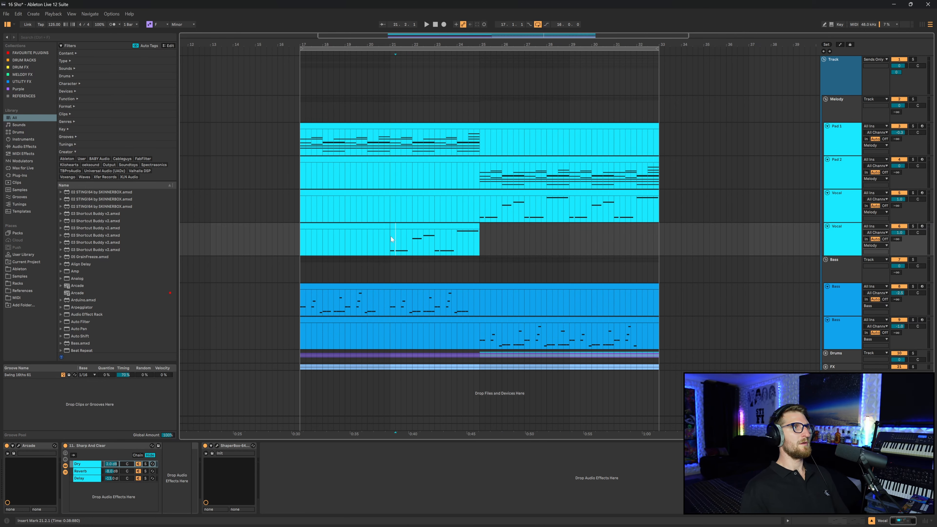
- Check Arcade's session key on the second Vocal track, then play from bar 21 and switch off the track's ShaperBox
left_click(391, 237)
left_click(14, 447)
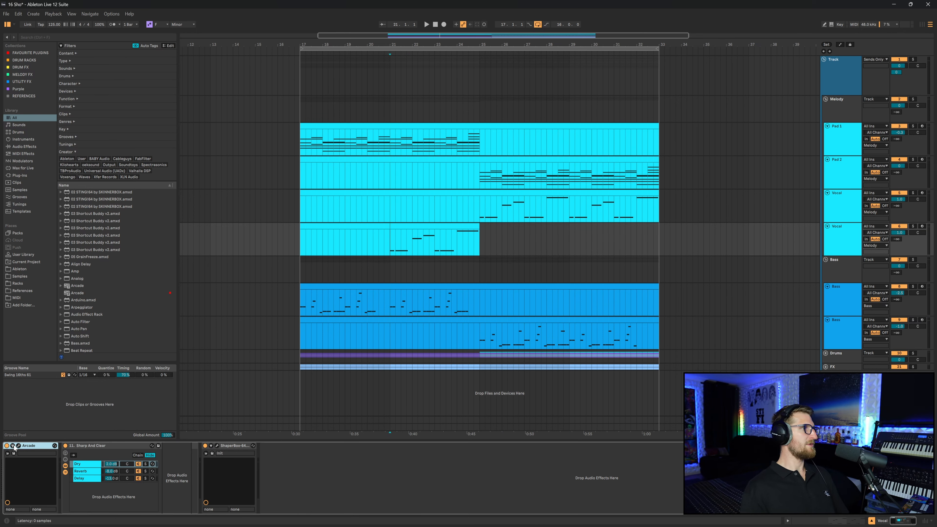
left_click(18, 446)
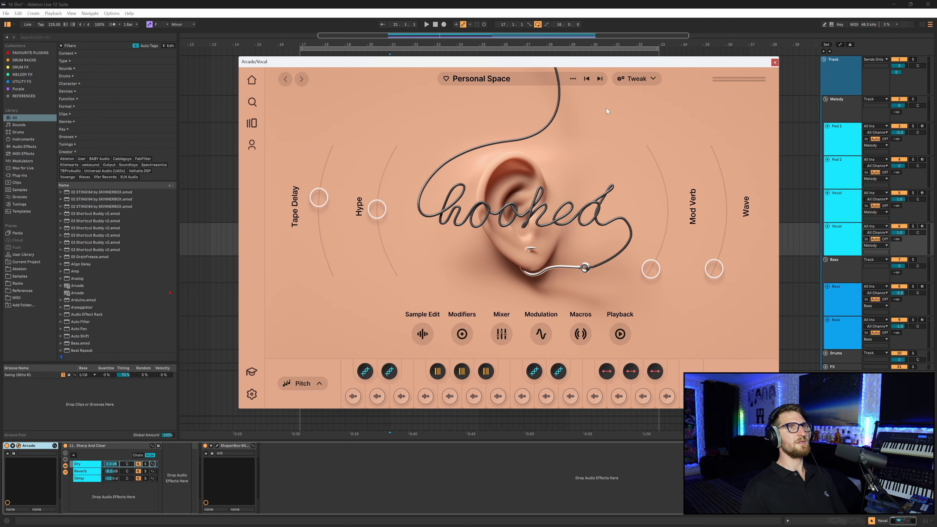
left_click(750, 368)
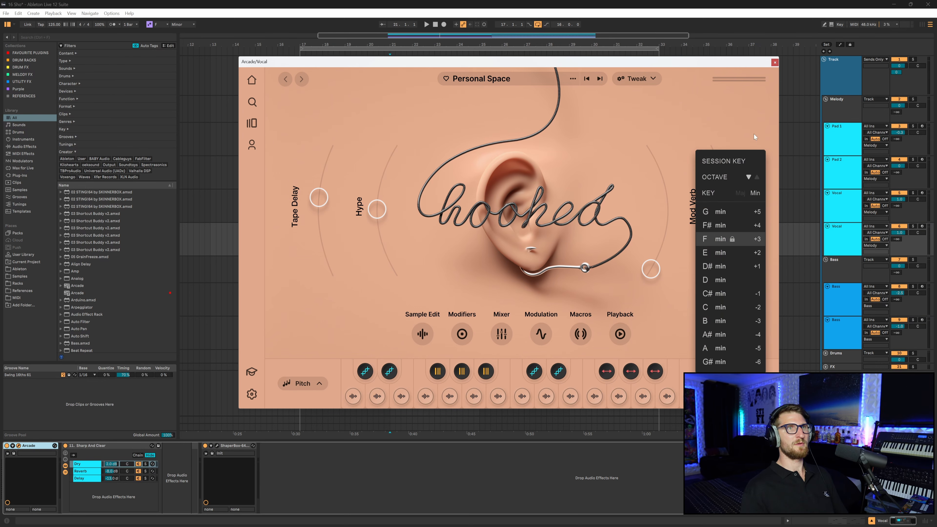
left_click(775, 63)
key("space")
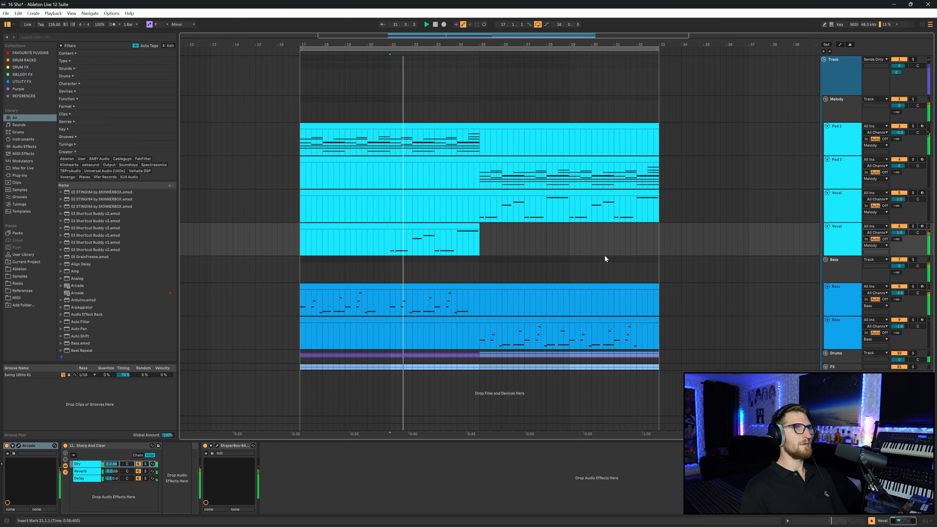
left_click(205, 446)
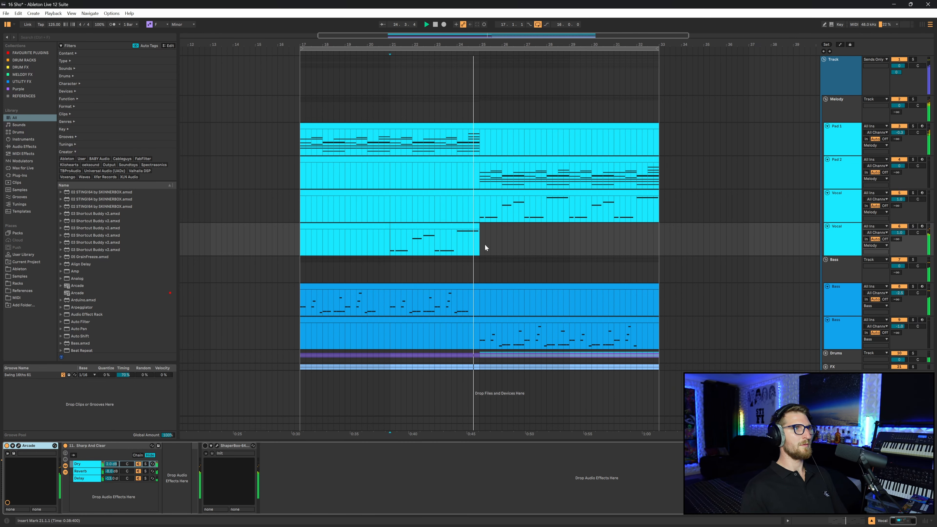
- Show automation on the second Vocal track and give Arcade's Tape Delay (Macro 1) and Hype (Macro 2) separate lanes
left_click(18, 446)
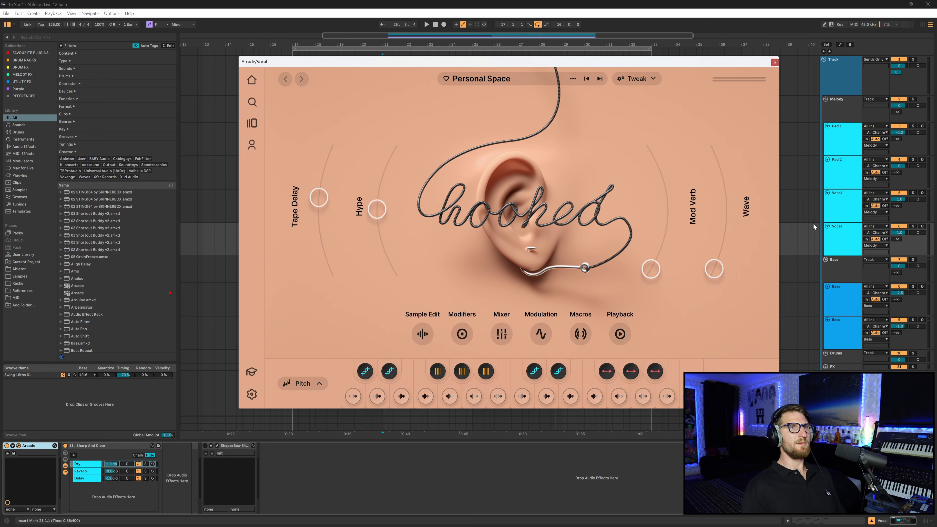
key("a")
left_click(800, 245)
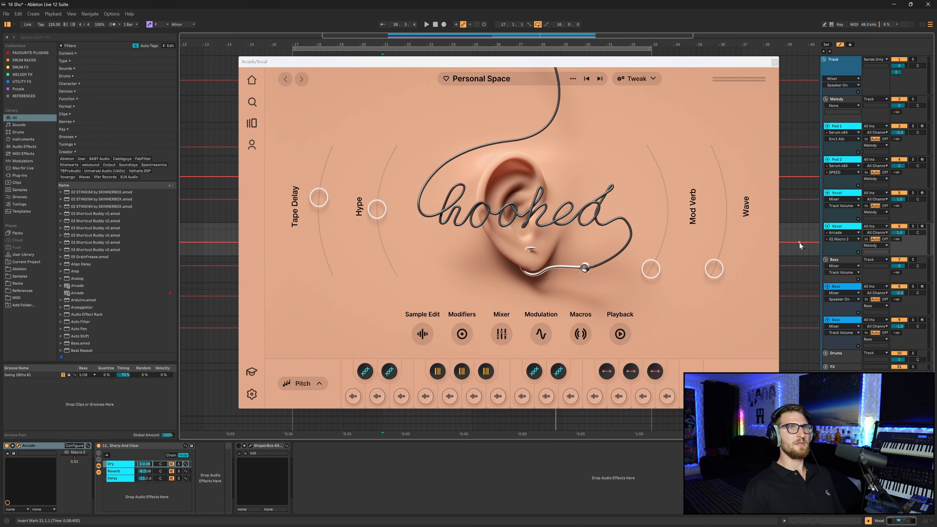
left_click(316, 199)
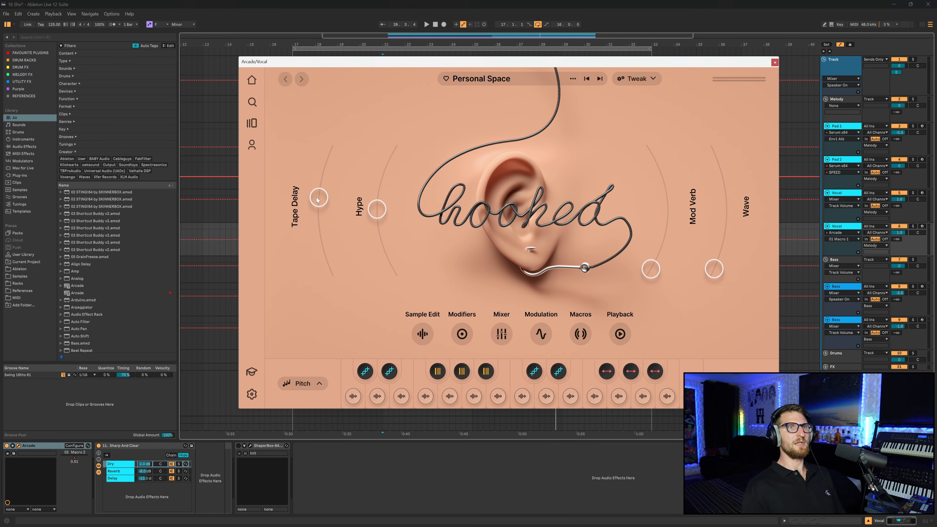
right_click(841, 251)
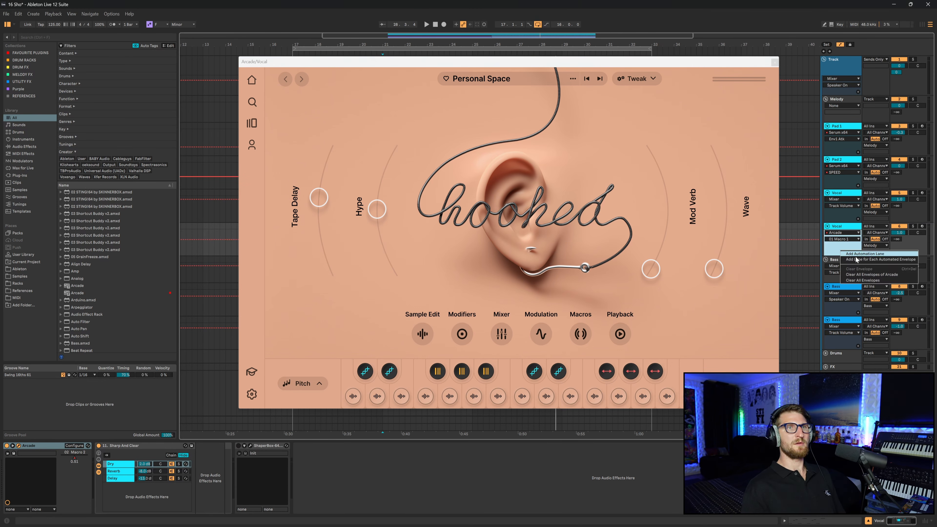
left_click(861, 260)
left_click(796, 266)
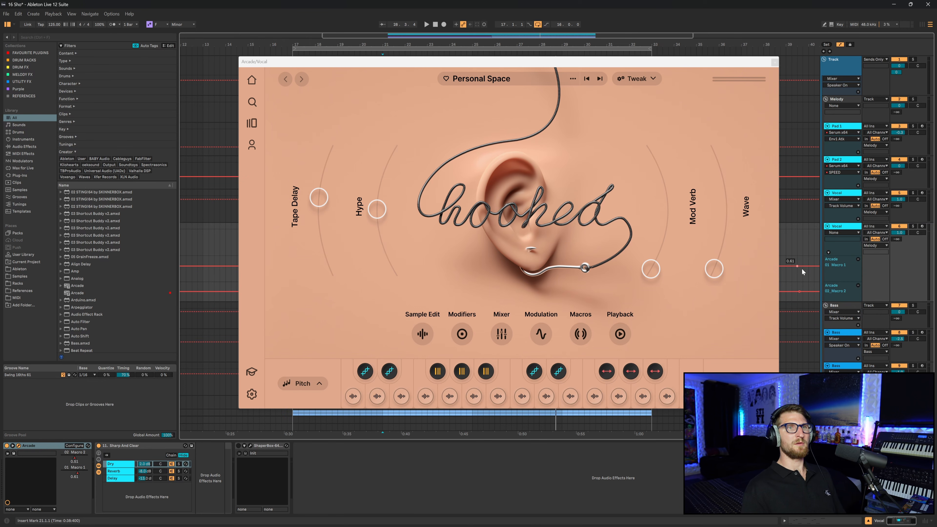
- Add another automation lane on the second Vocal track for Arcade's Mod Verb (Macro 3) and play briefly from bar 21
left_click(652, 270)
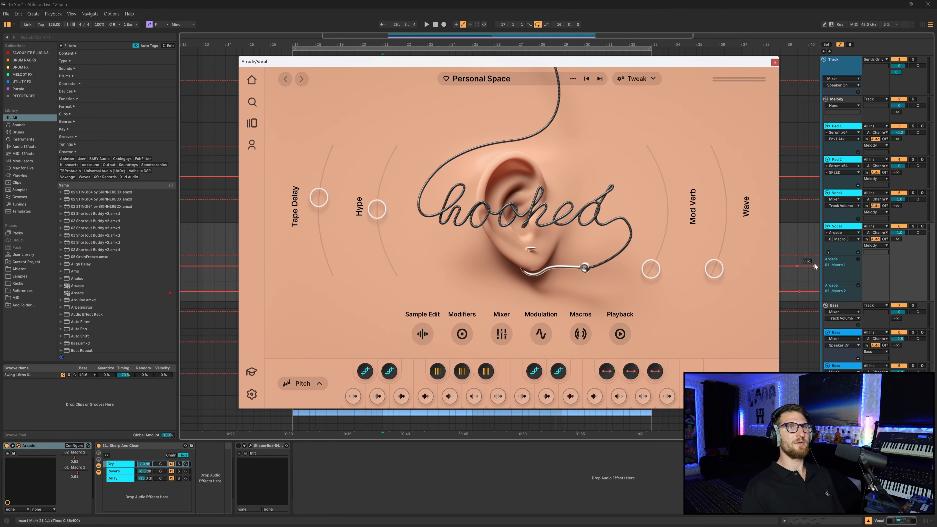
left_click(774, 62)
left_click(383, 240)
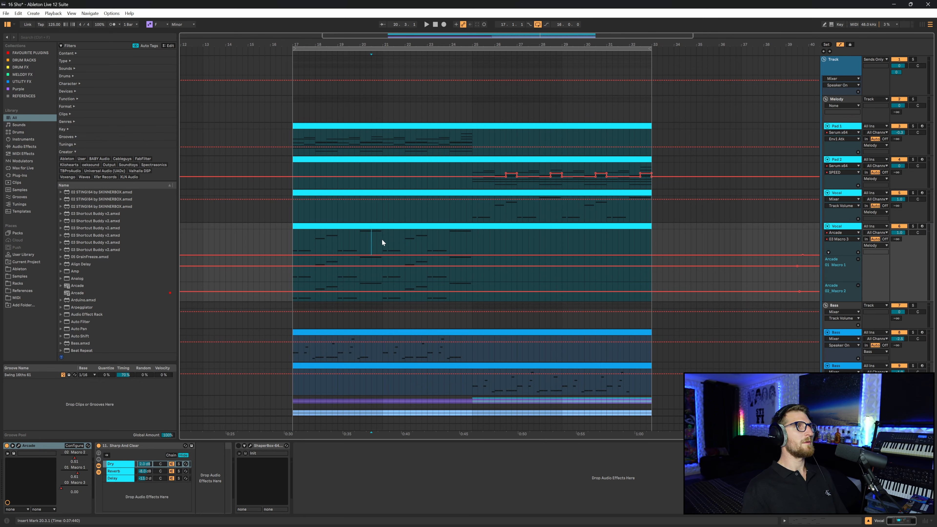
key("space")
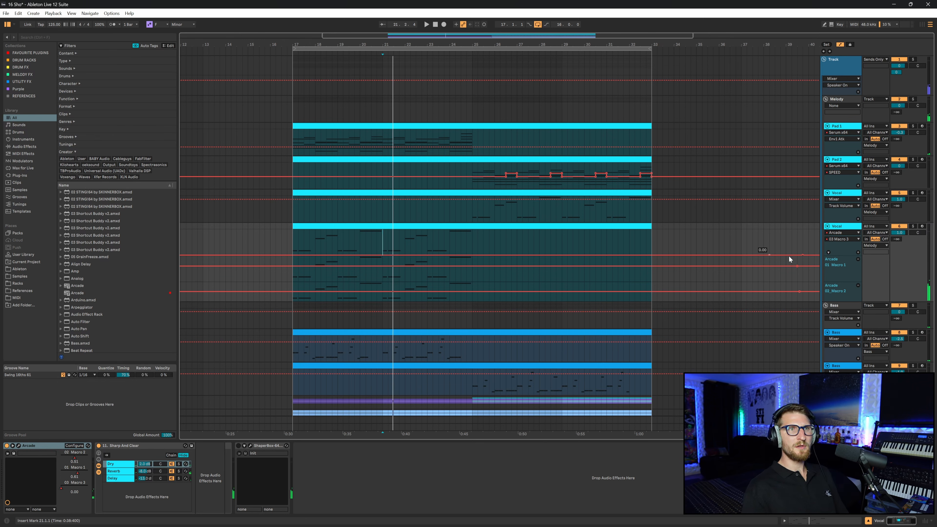
left_click(858, 252)
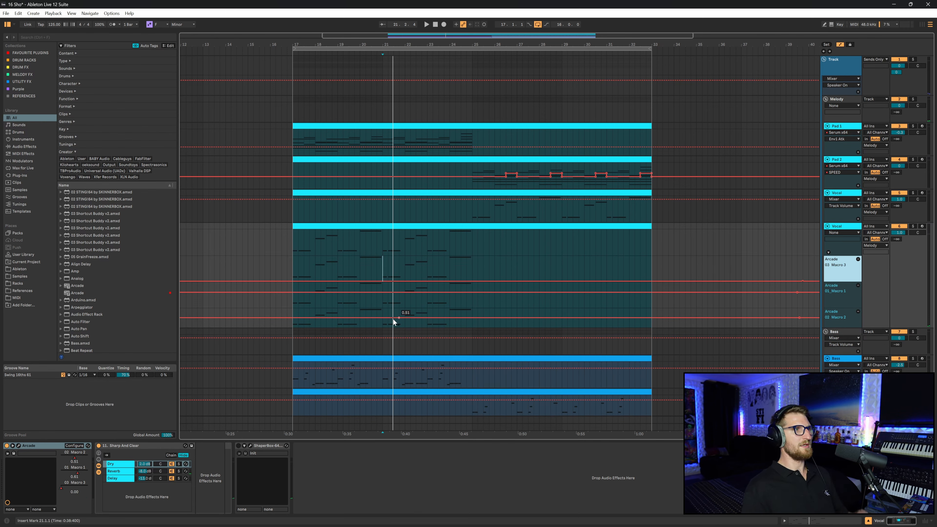
- Automate Arcade's Macro 2 to ramp down to 0.00 between bars 21 and 25, and remove the breakpoint after the arrangement's end
left_click(383, 316)
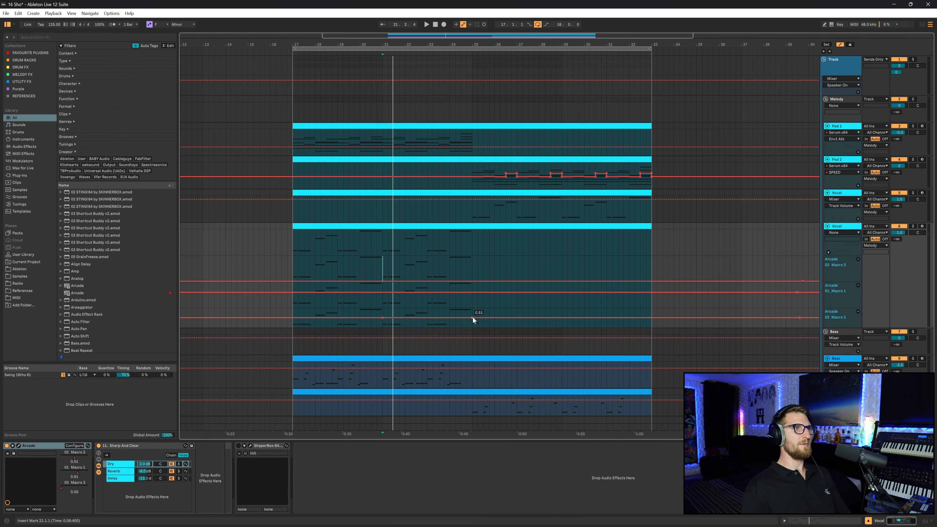
left_click_drag(472, 316, 472, 327)
scroll(700, 325, "right", 2)
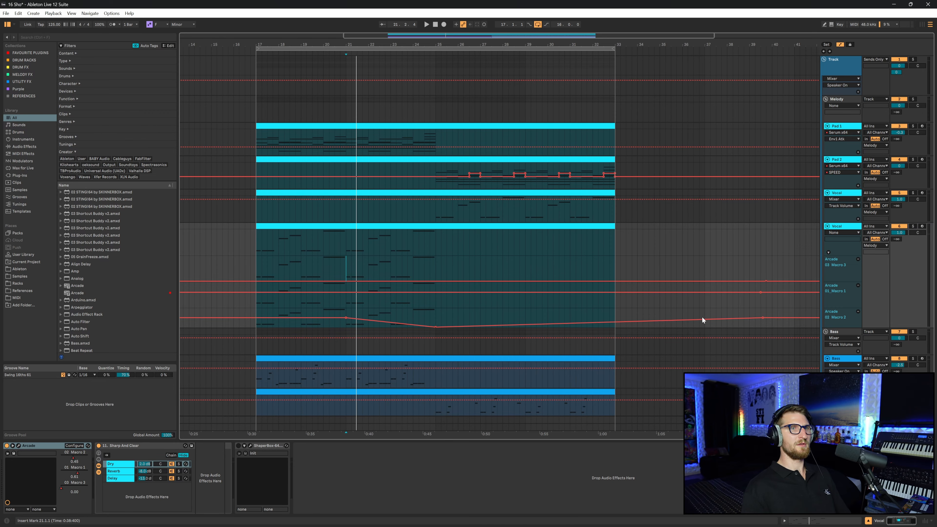
left_click(762, 316)
- During playback, automate Arcade's Macro 1 on the second Vocal track to rise from bar 23 to bar 25
key("space")
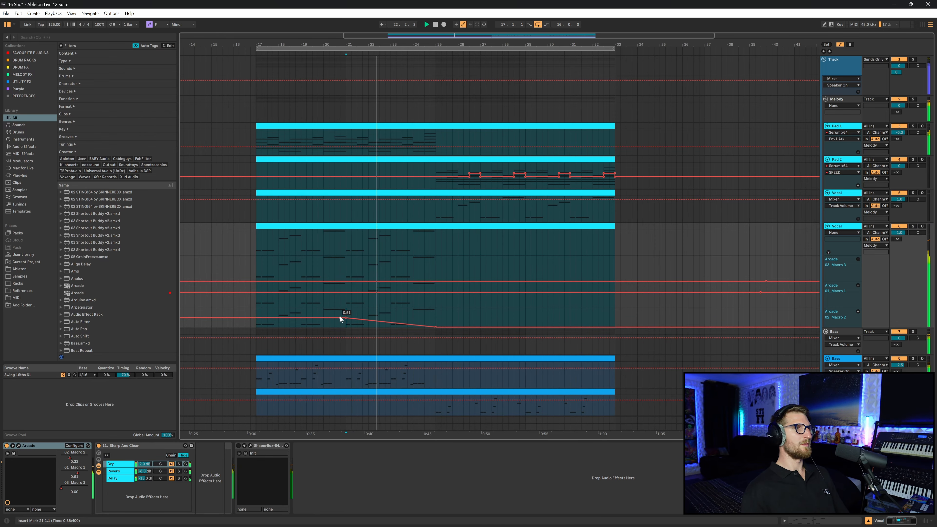
left_click(391, 293)
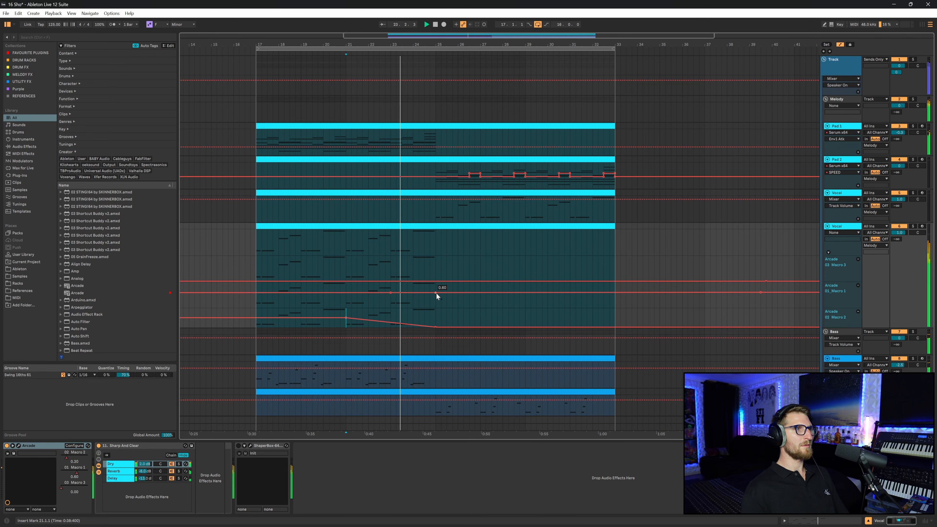
left_click_drag(436, 292, 437, 282)
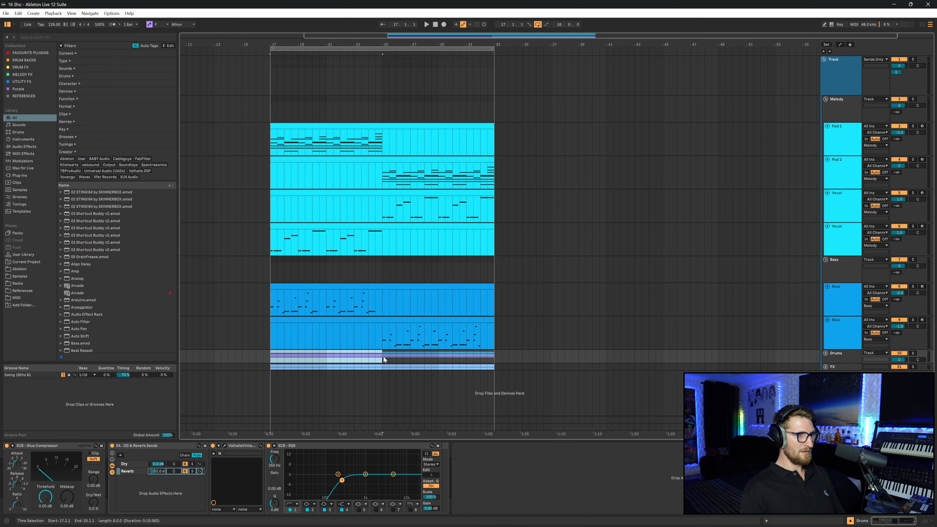
- Duplicate bars 25–33 of the Drums and FX groups to bars 33–41 and unfold the Drums group
left_click_drag(384, 356, 493, 366)
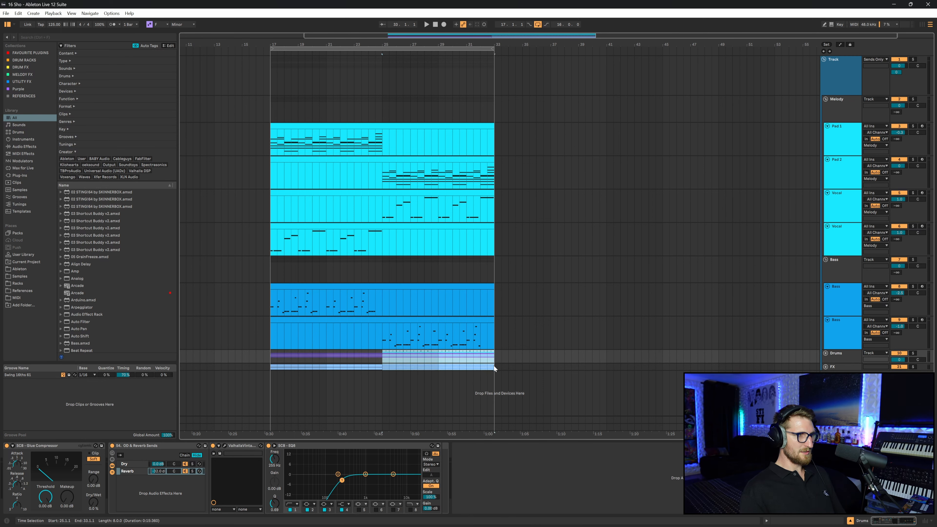
key("ctrl+d")
left_click(491, 362)
left_click(491, 358)
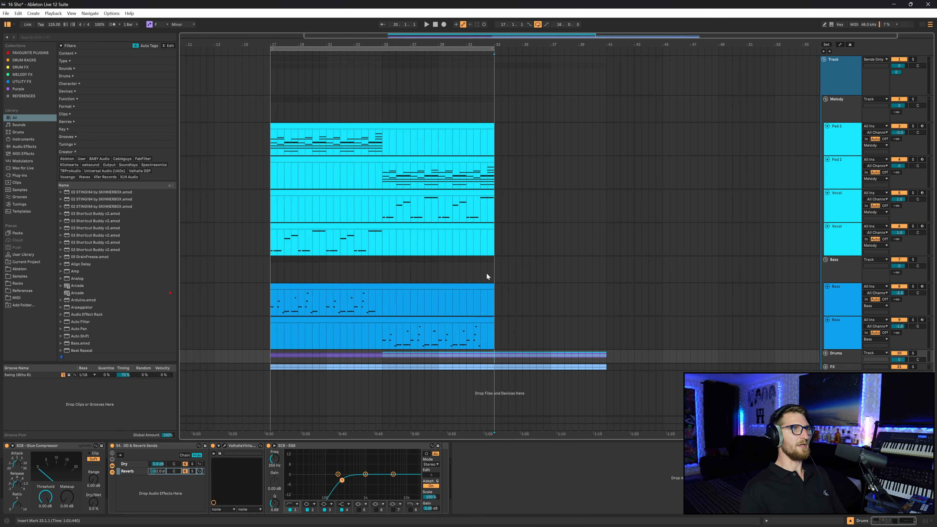
left_click(826, 354)
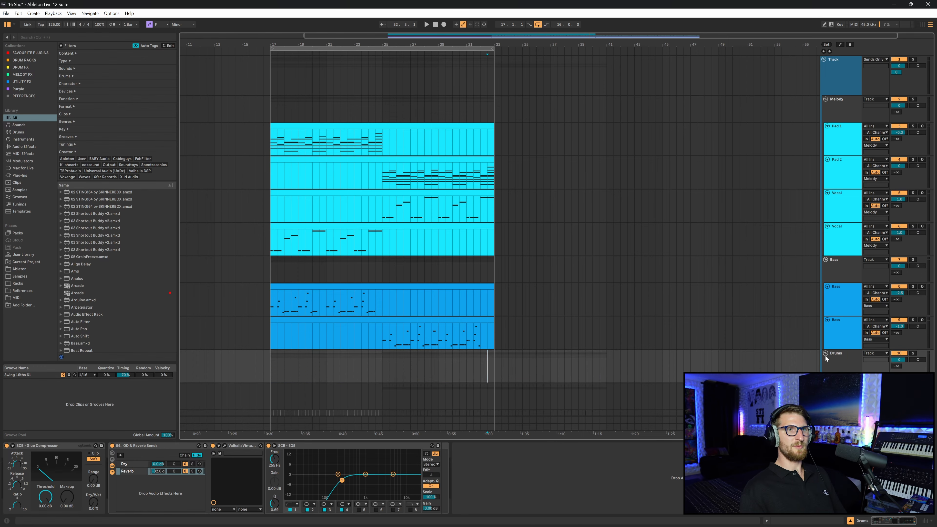
scroll(508, 267, "down", 6)
left_click(508, 267)
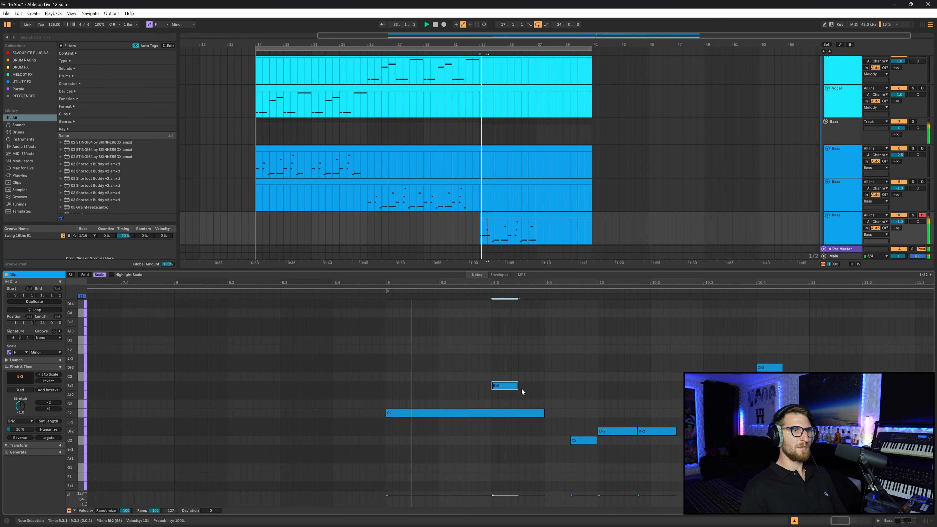
- In the third Bass track's clip, extend the first B♭2 note up to the following C2 and shorten the final D♭2 note
left_click_drag(522, 389, 572, 388)
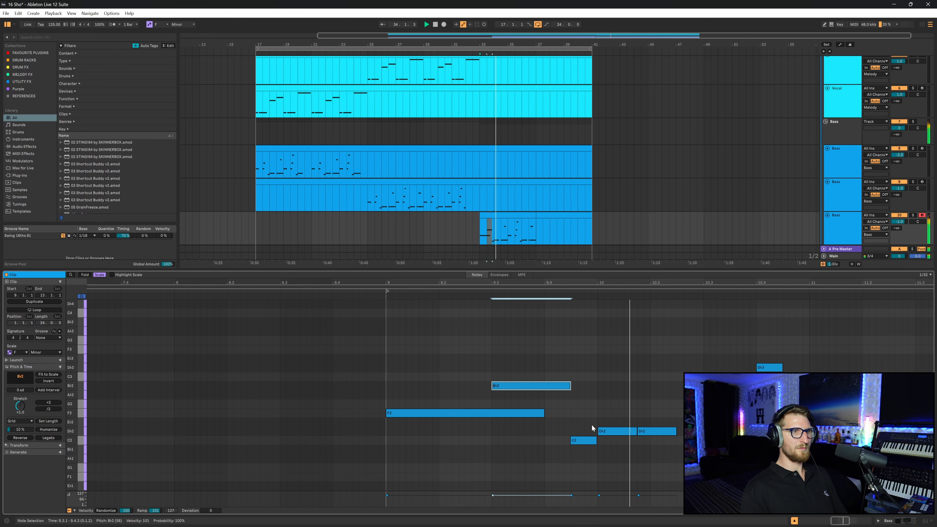
scroll(590, 426, "right", 1)
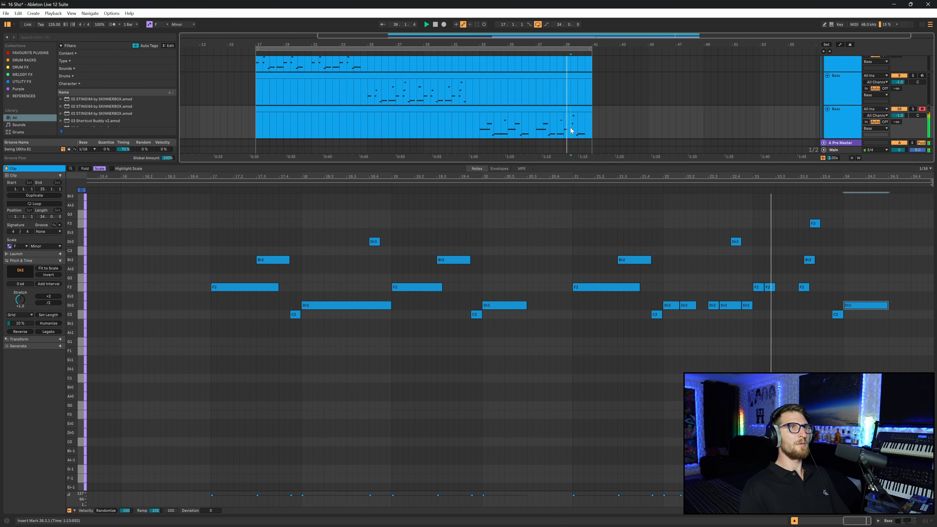
left_click(868, 306)
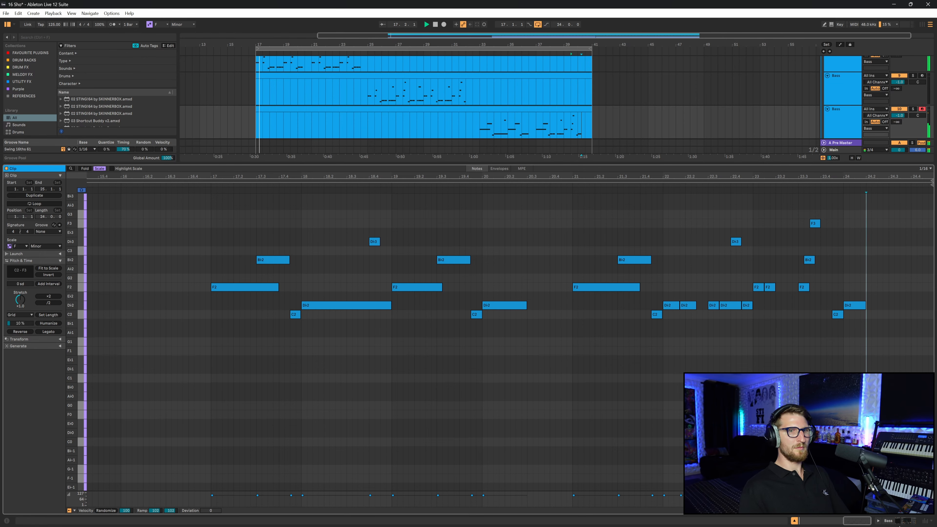
- Return to the full arrangement and duplicate the Pad 2 track
key("shift+Tab")
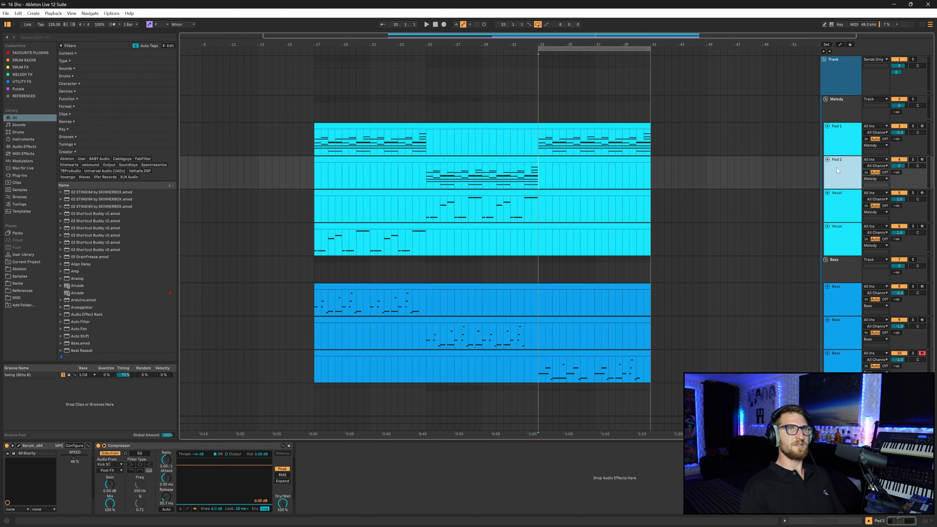
key("ctrl+d")
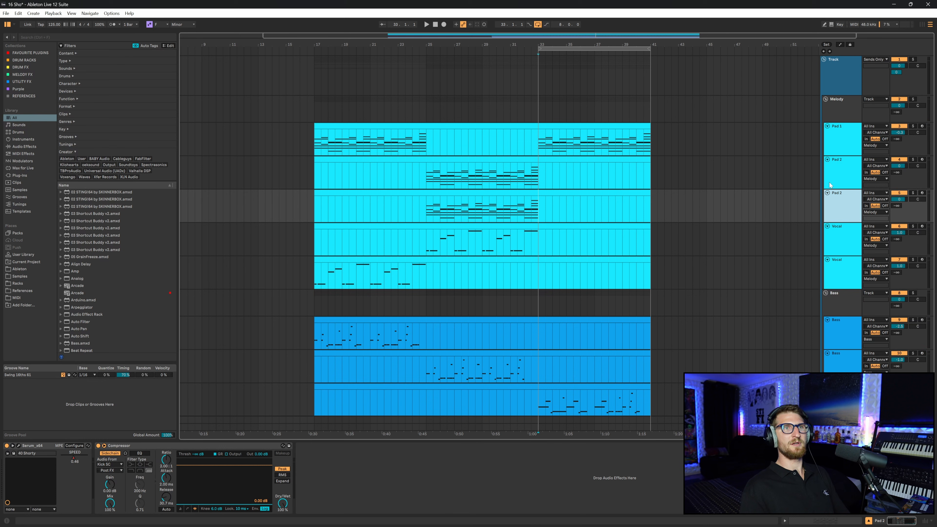
- Move the Vocal track with notes in bars 17–25 below Pad 1 and the other below Pad 2, naming them Vocal 1 and Vocal 2
left_click(844, 248)
key("Down")
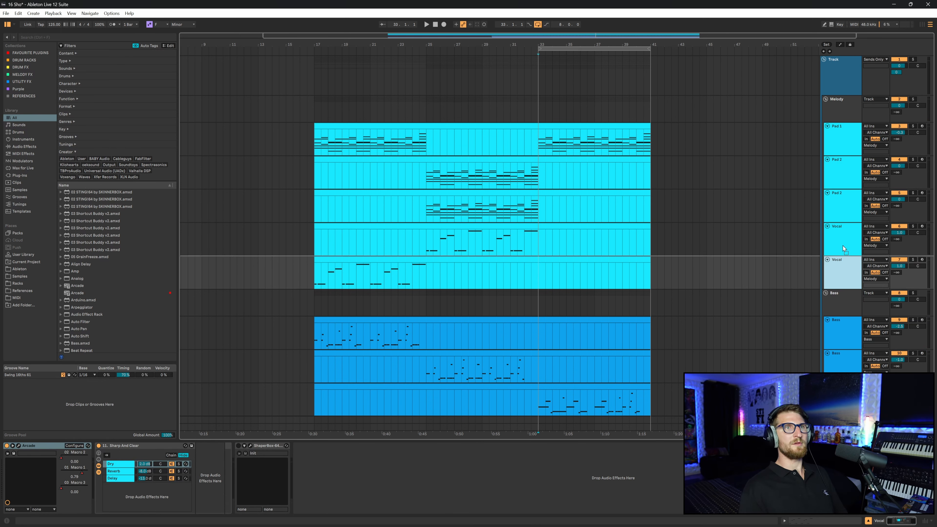
left_click_drag(841, 171, 839, 181)
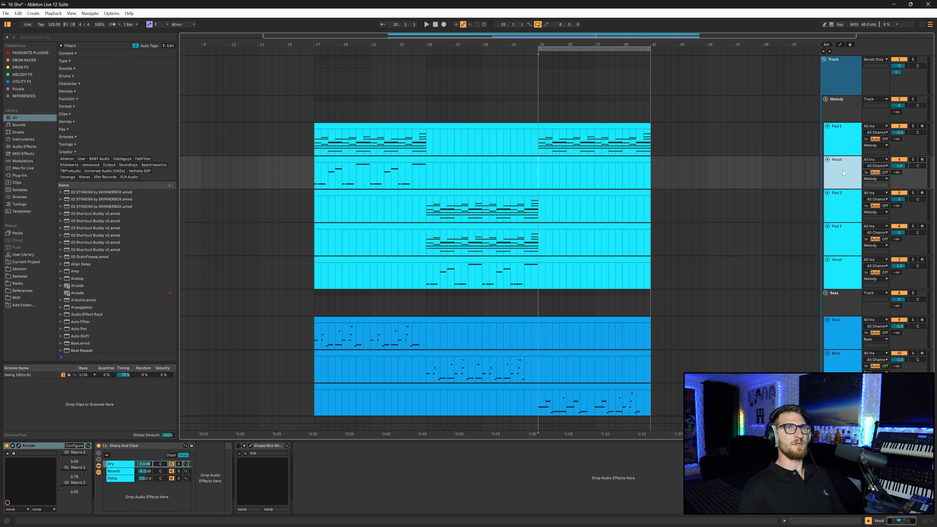
key("Return")
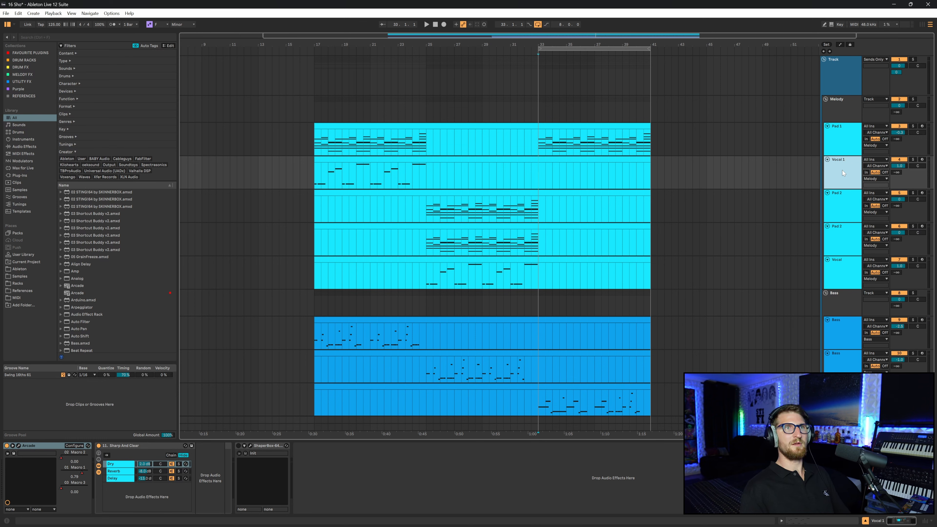
left_click(834, 211)
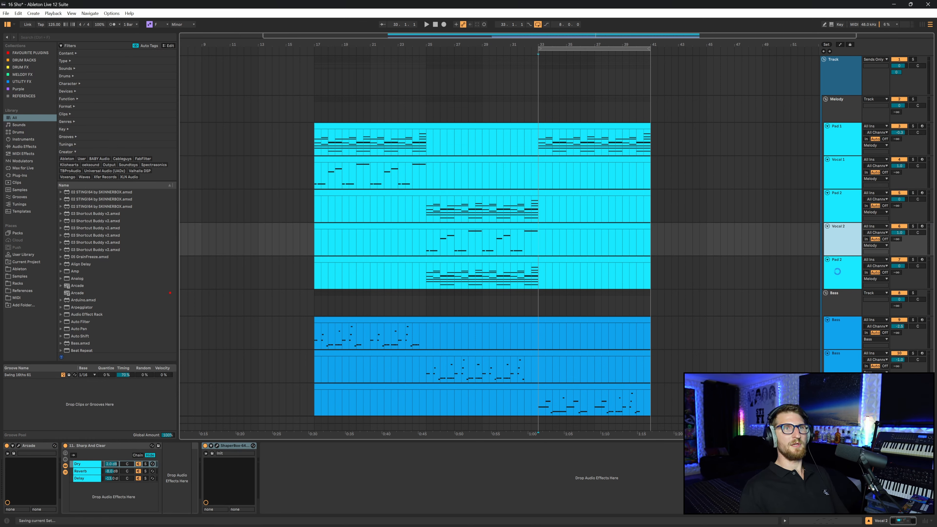
- Rename the duplicated Pad 2 track below Vocal 2 as Arp
left_click(840, 273)
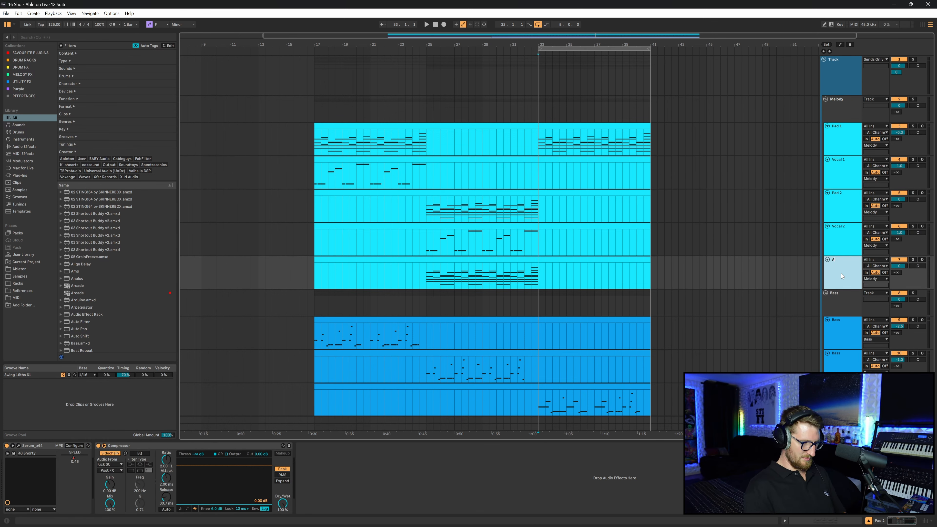
type("Aro")
key("BackSpace")
type("p")
key("Return")
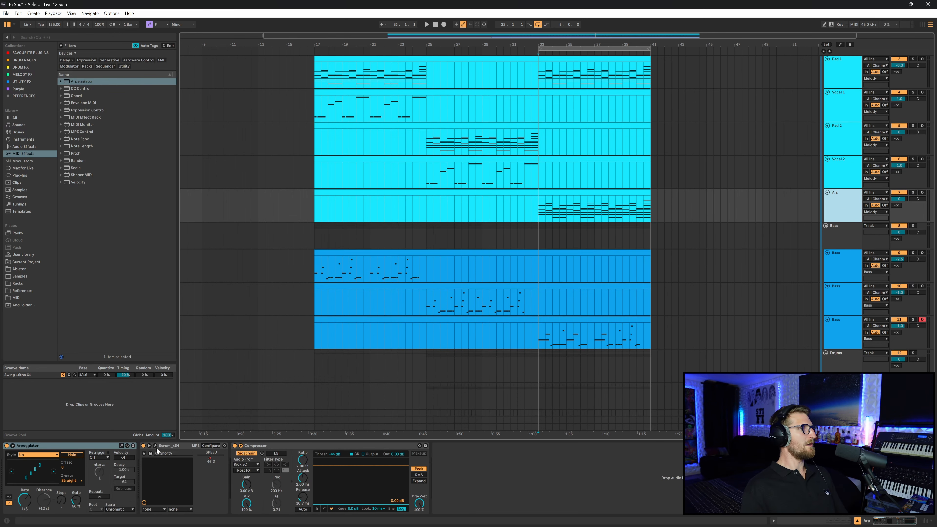
- Load the 36 Chicks pluck preset from My Presets into the Arp track's Serum and arm the track for recording
left_click(155, 445)
left_click(536, 61)
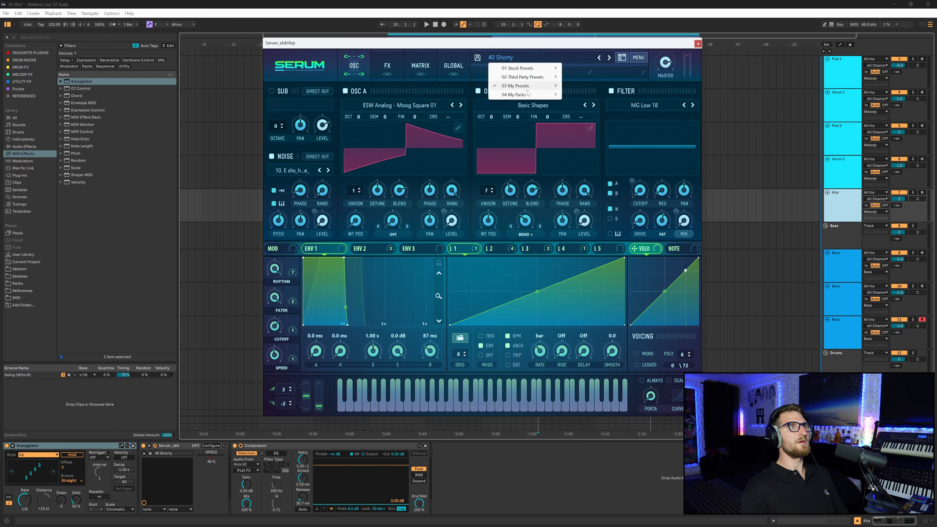
mouse_move(529, 89)
mouse_move(594, 104)
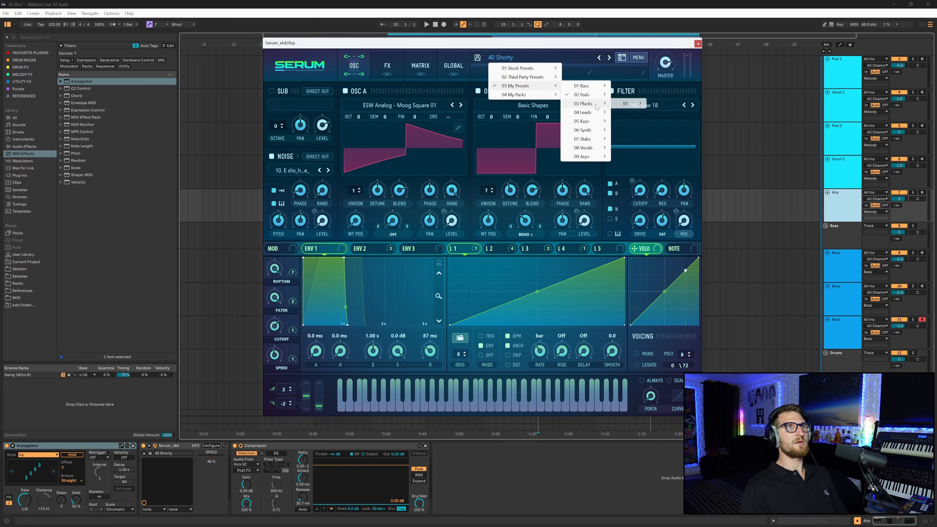
mouse_move(637, 104)
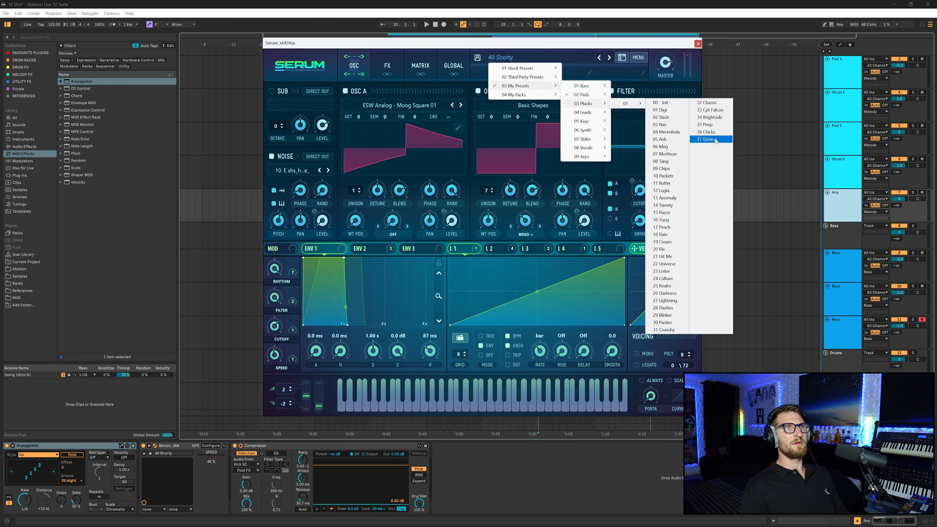
left_click(706, 133)
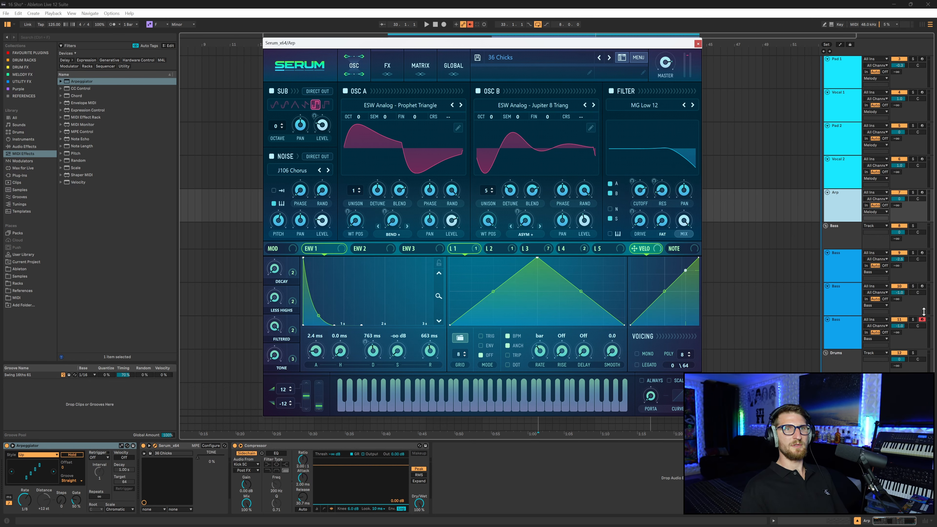
left_click(922, 194)
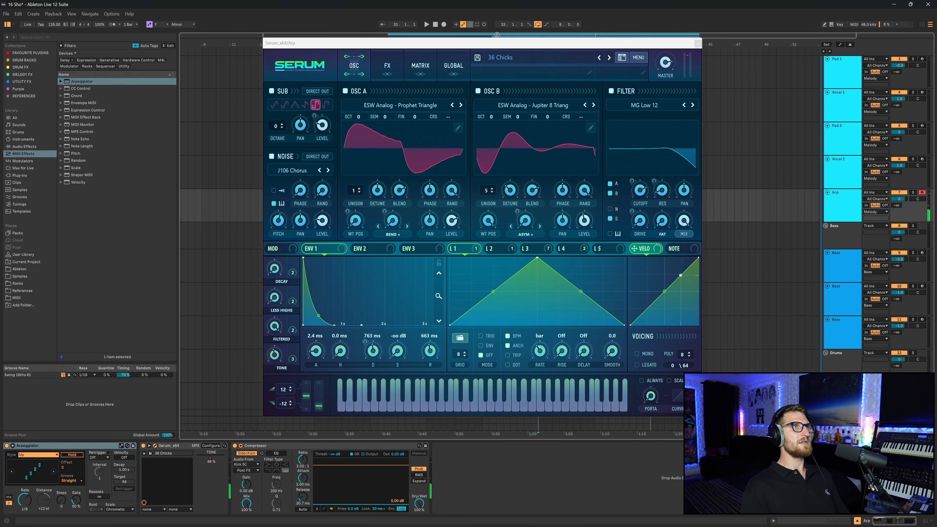
left_click(698, 44)
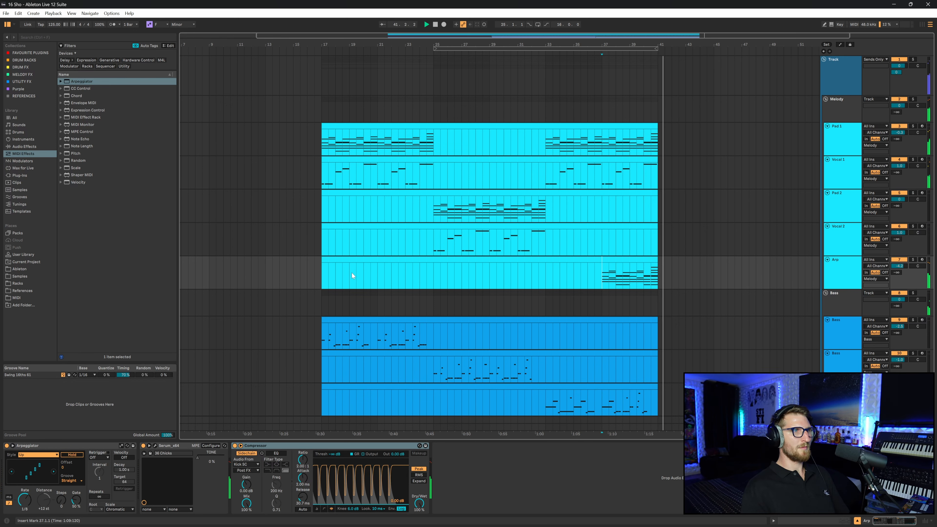
- Advance the Bass 2 track's Serum to the preset following 63 Brockman
left_click(844, 139)
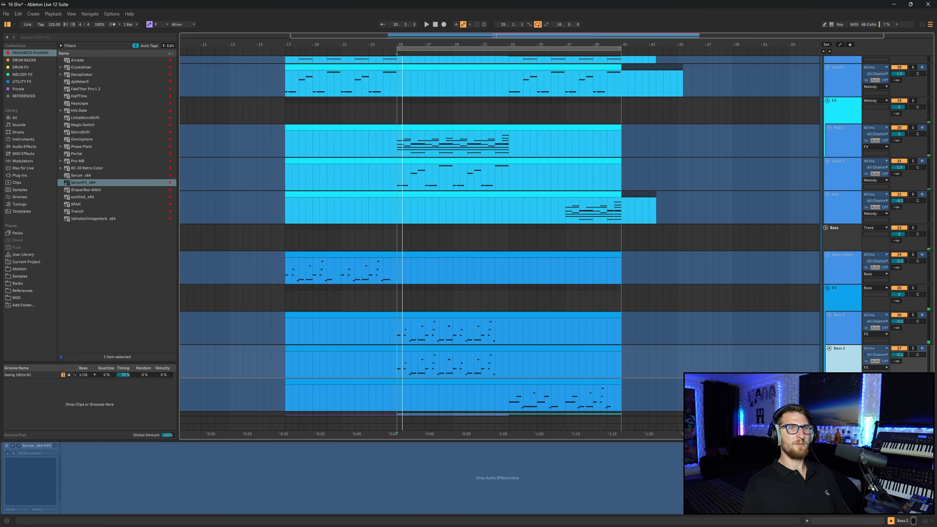
left_click(828, 286)
left_click(903, 288)
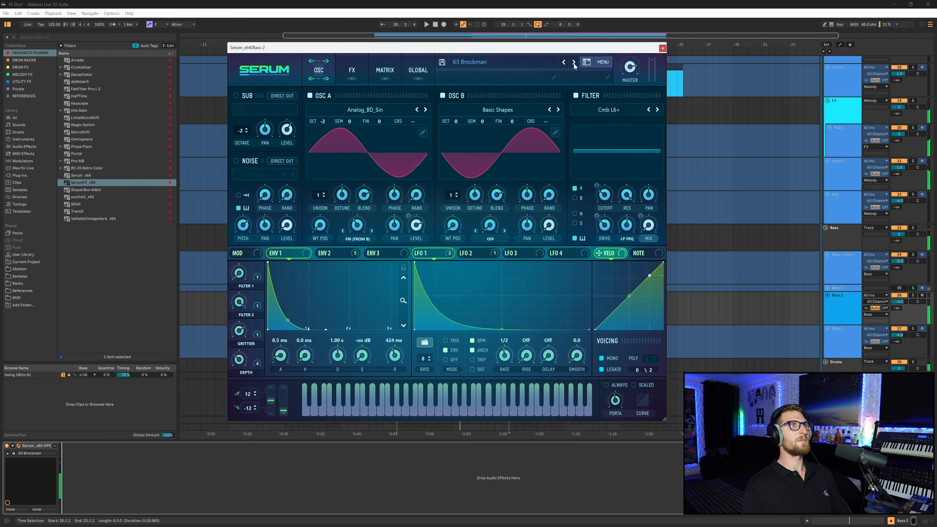
left_click(574, 63)
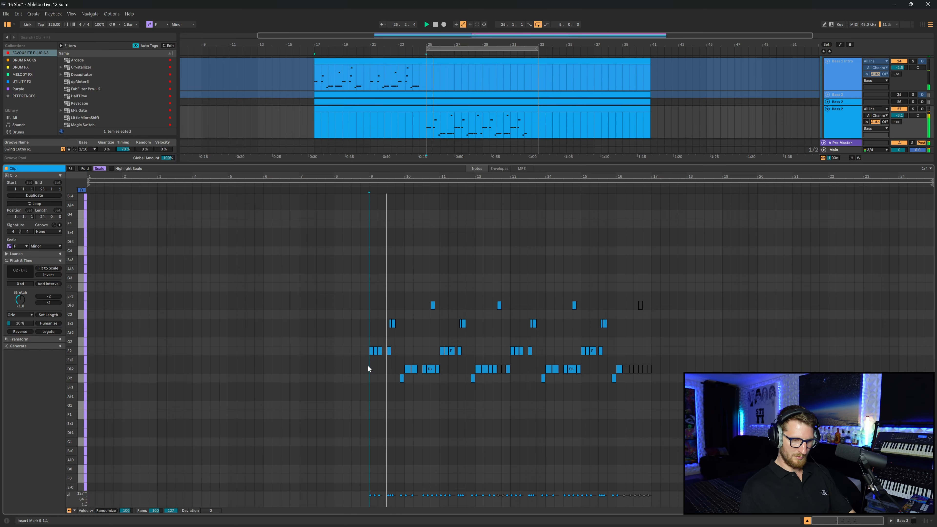
- In the Bass 2 clip, extend the first F2 note at bar 9 to the start of the third F2 note
scroll(368, 365, "up", 8)
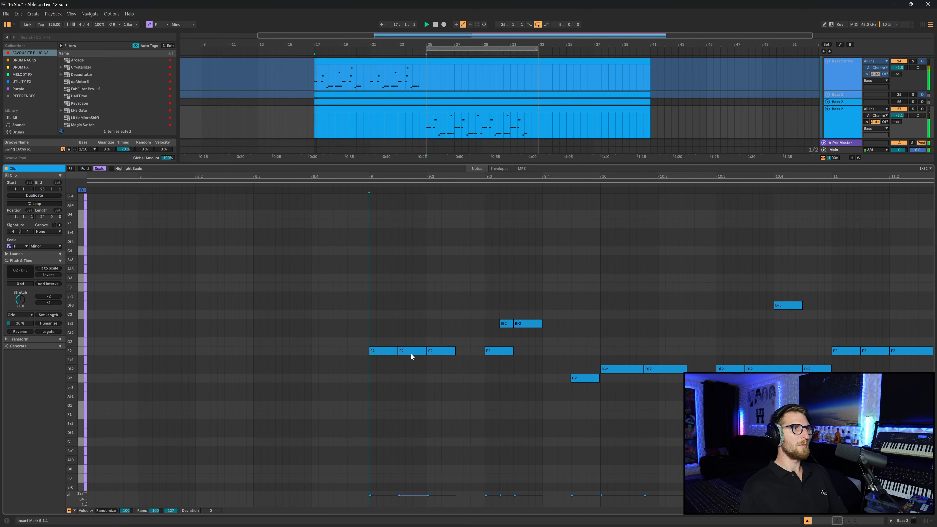
left_click_drag(397, 350, 427, 350)
left_click(423, 121)
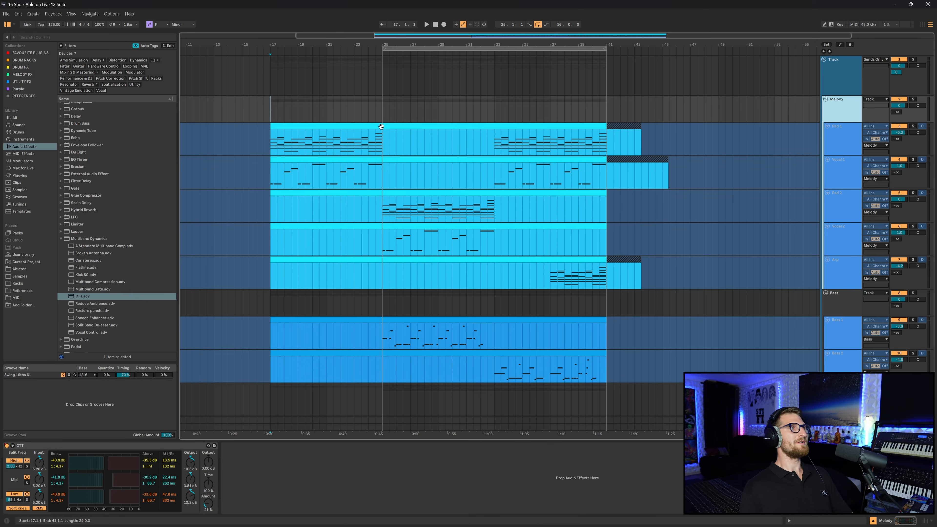
- Solo the Pad 1 track and listen to it from bar 17
left_click(916, 147)
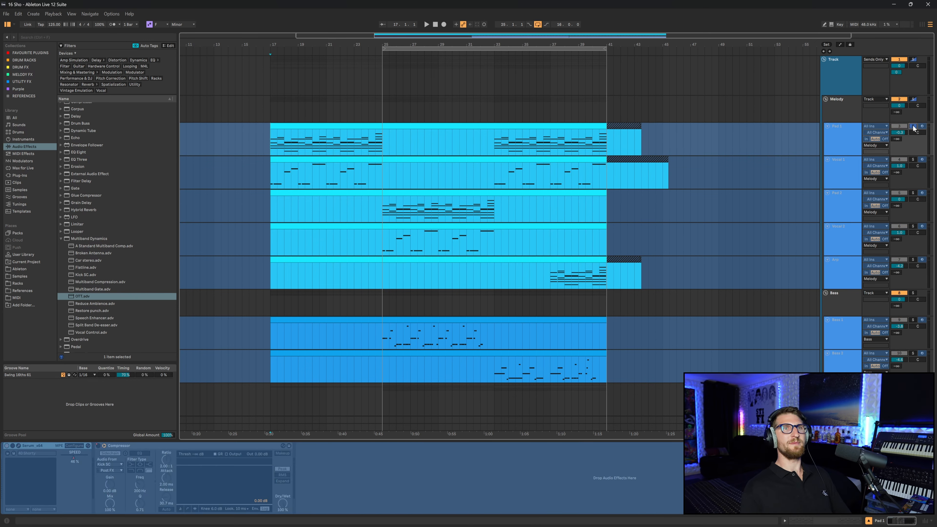
key("space")
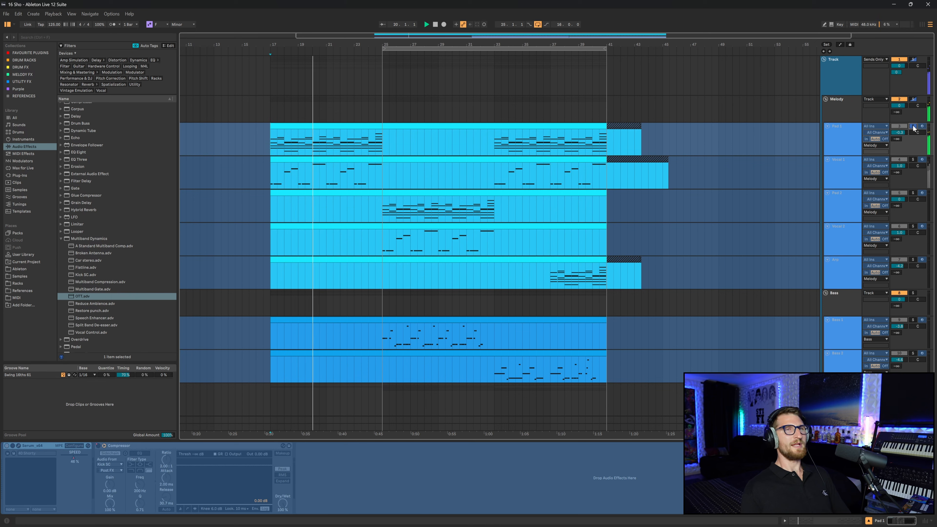
left_click(840, 142)
- Solo the Pad 2 track and listen to it from bar 25
left_click(849, 175)
left_click(841, 201)
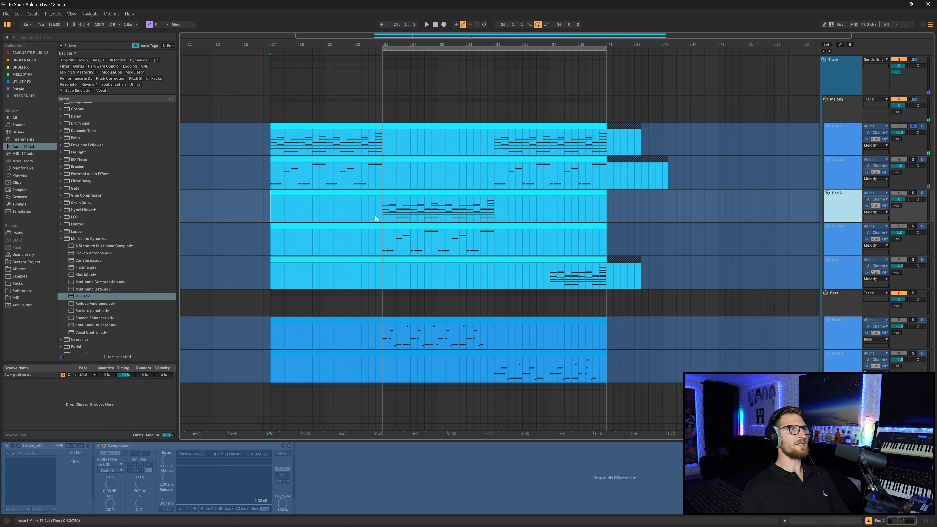
left_click(381, 213)
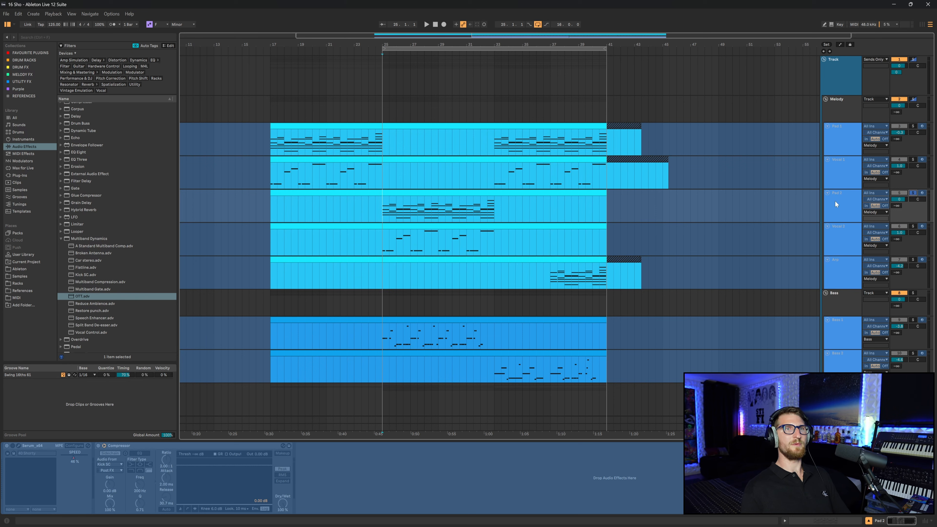
left_click(841, 203)
left_click(382, 212)
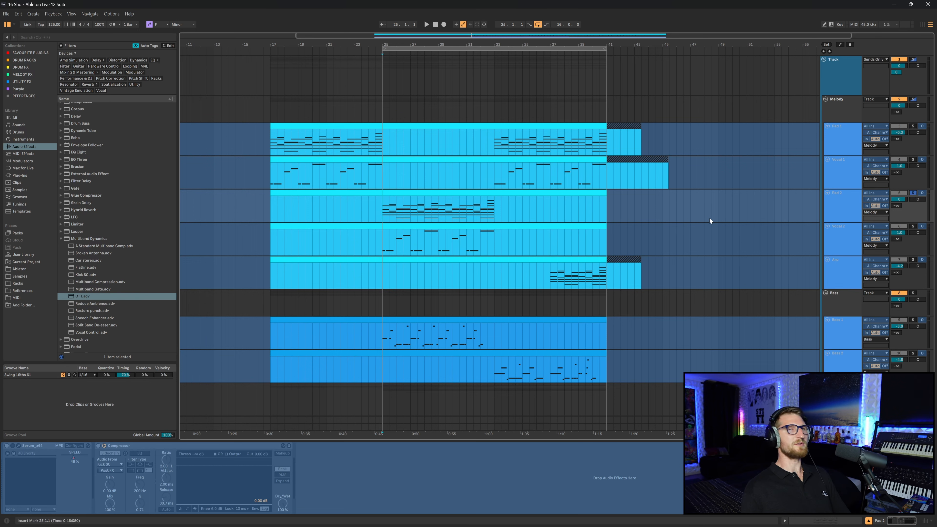
left_click(850, 206)
key("space")
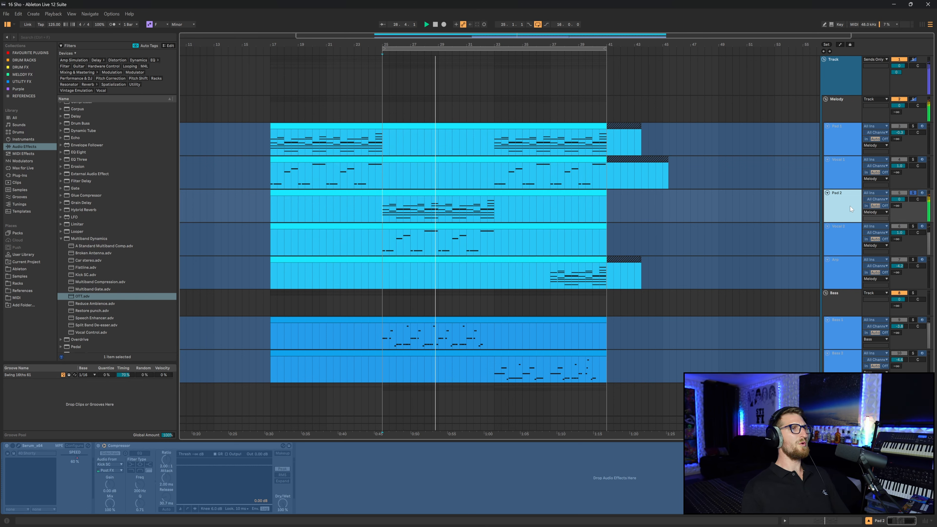
- Turn off the Pad 2 solo and show the Melody group's OTT device
left_click(912, 191)
left_click(839, 115)
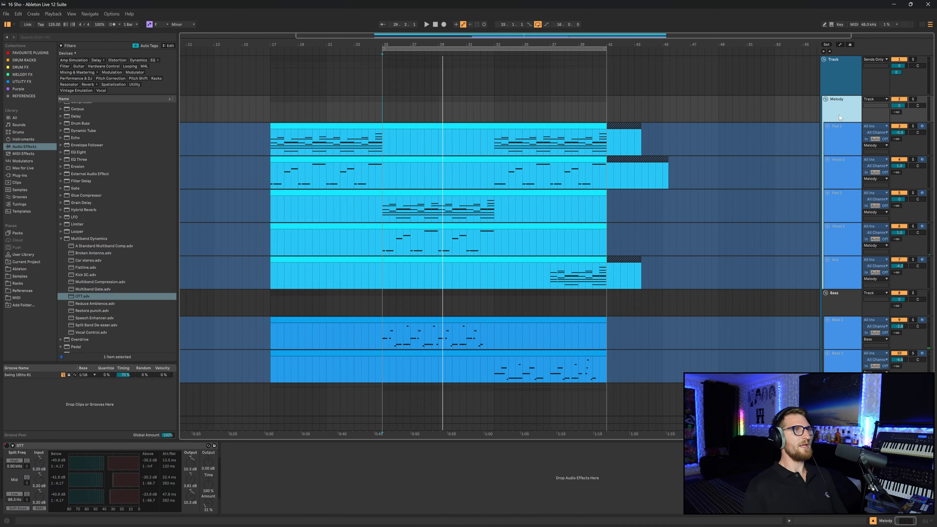